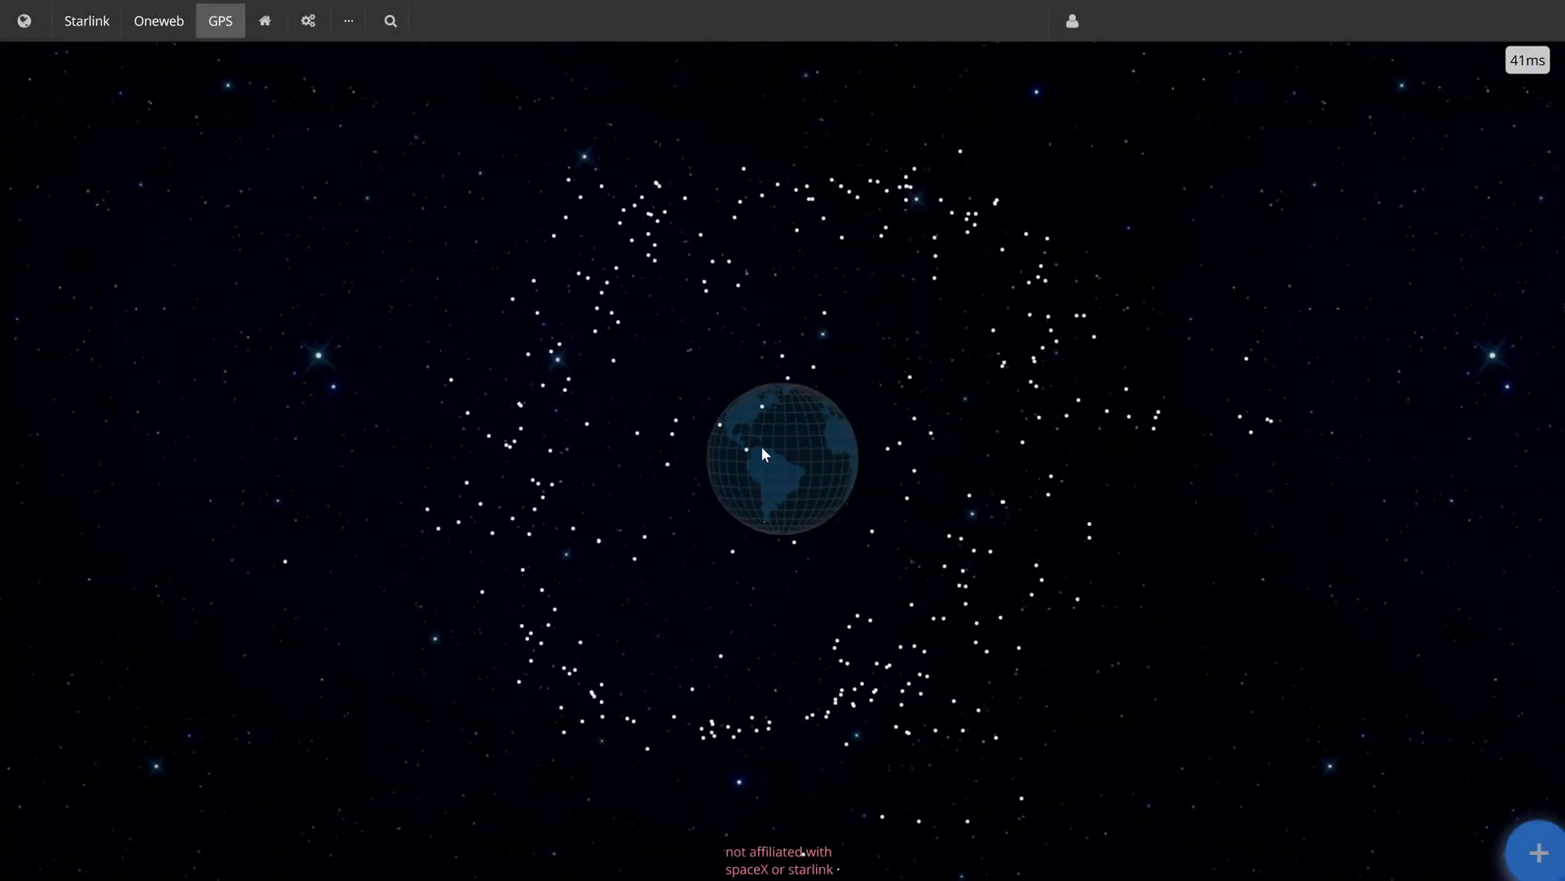
# Rotate the globe toward Africa and India and show the Starlink constellation instead of GPS.
pyautogui.moveTo(763, 447); pyautogui.dragTo(523, 487)
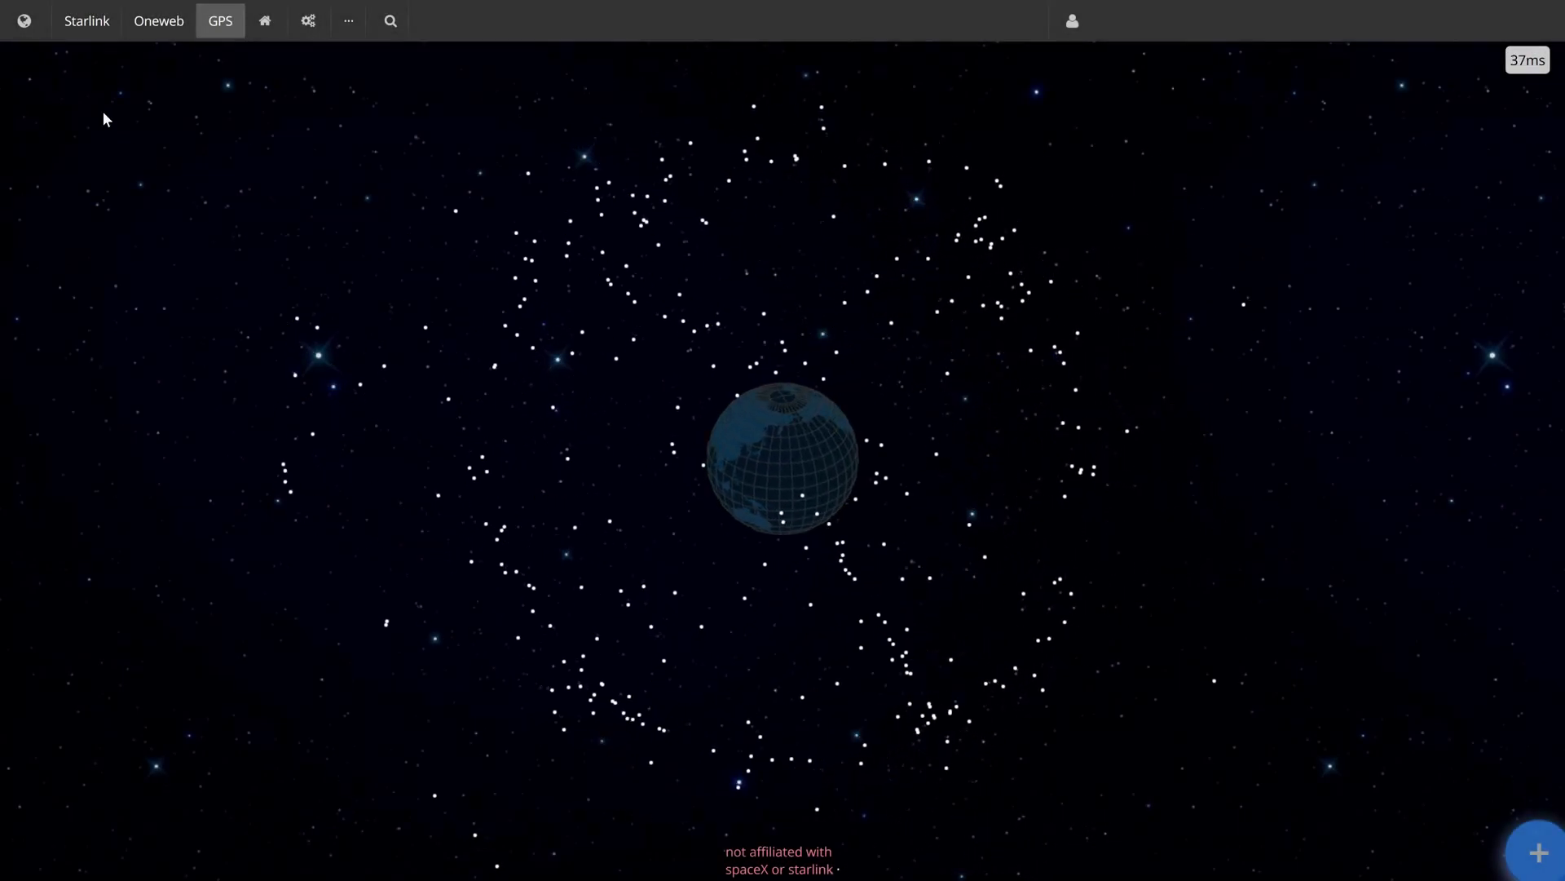
pyautogui.click(79, 27)
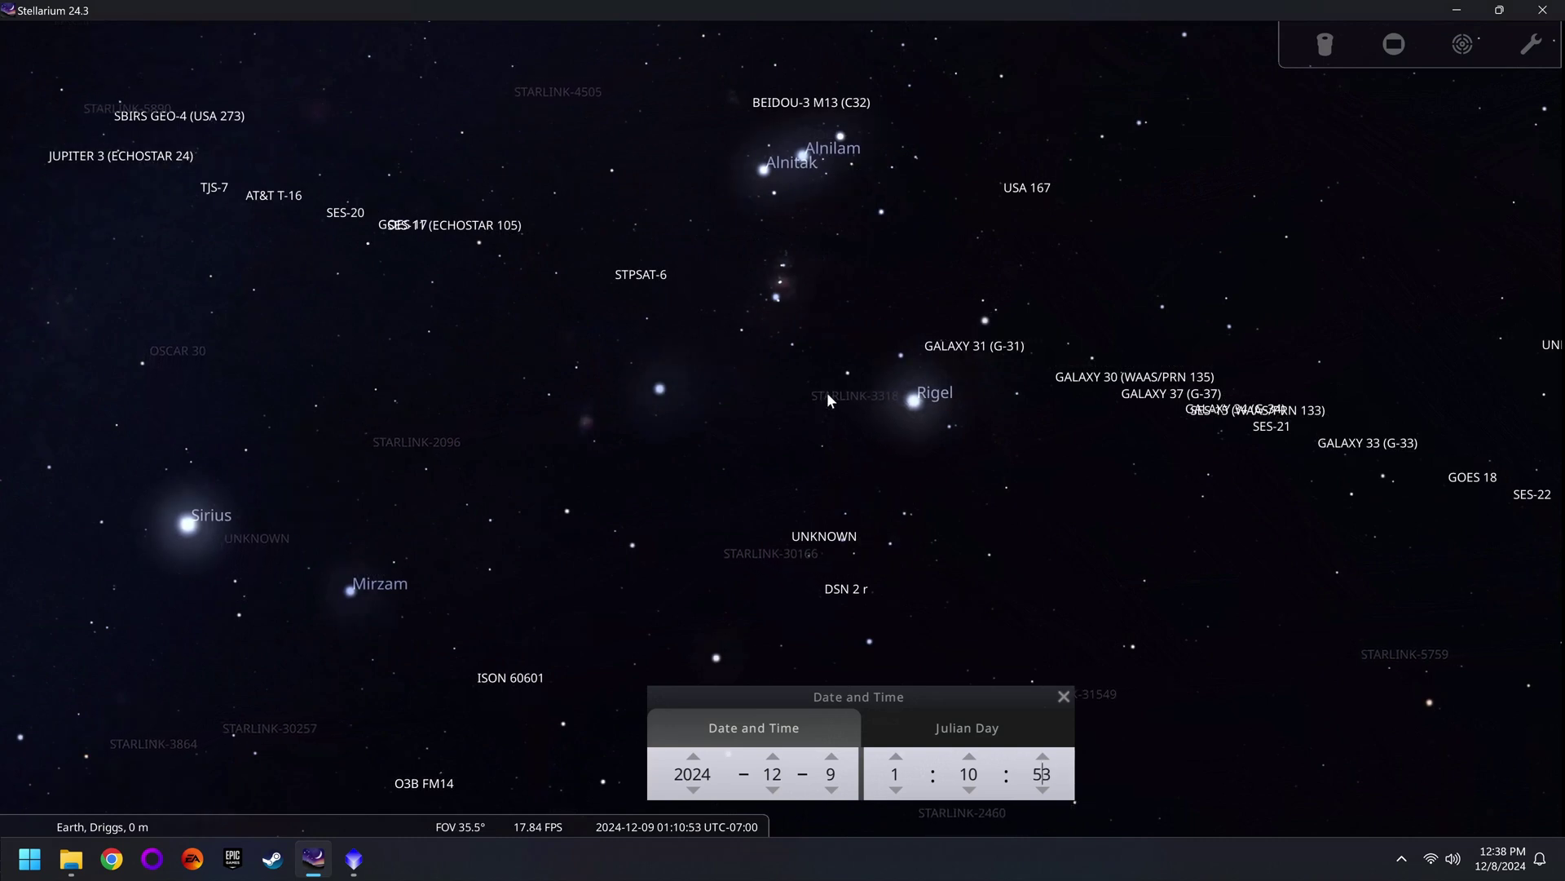
pyautogui.moveTo(16, 587)
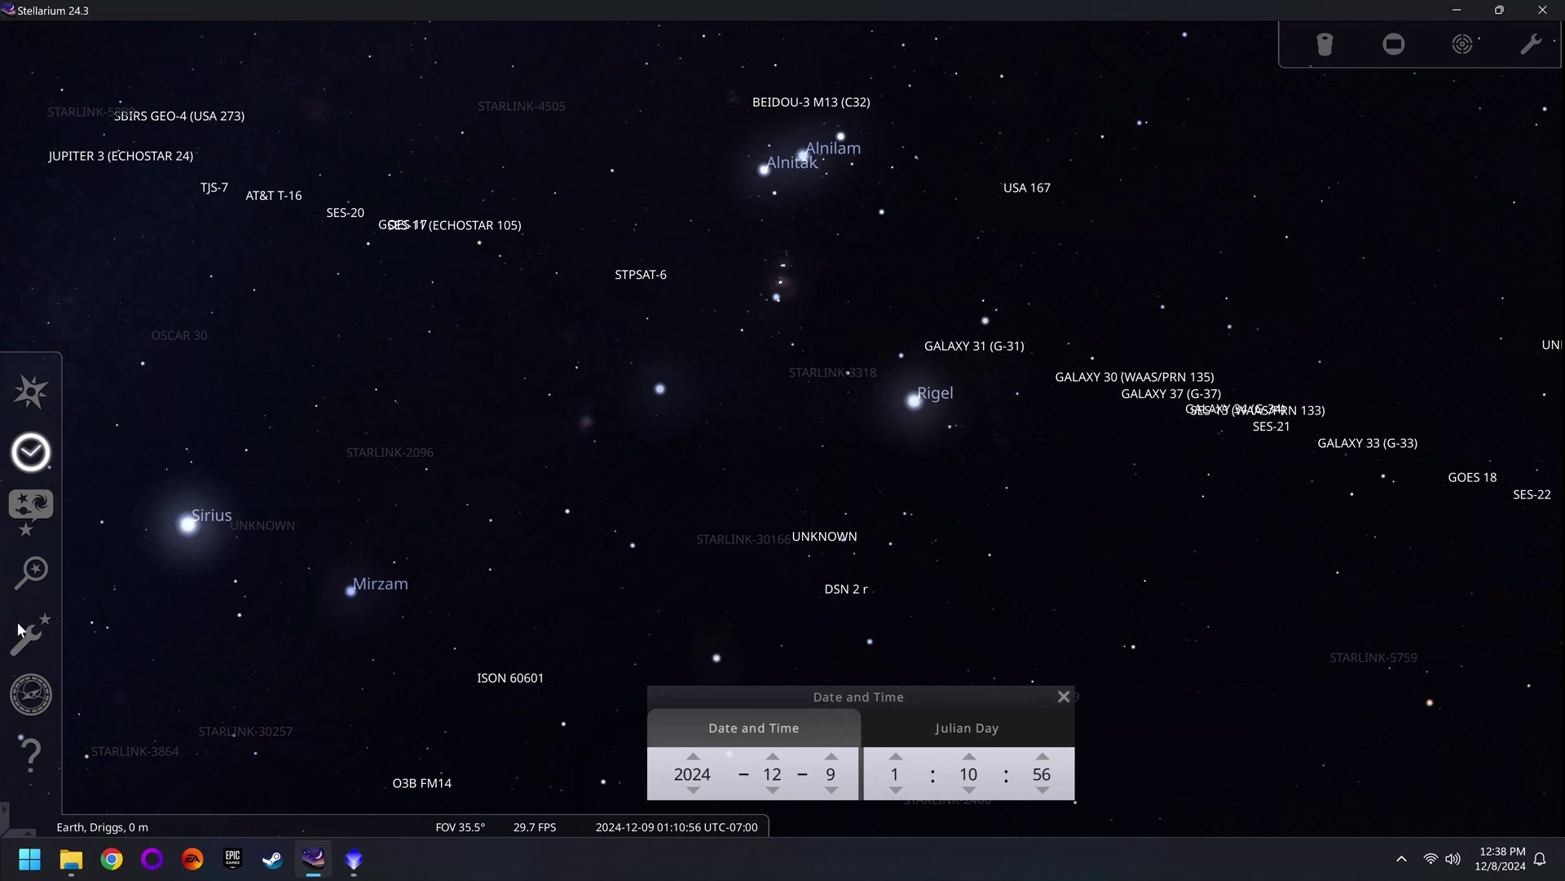
pyautogui.click(29, 644)
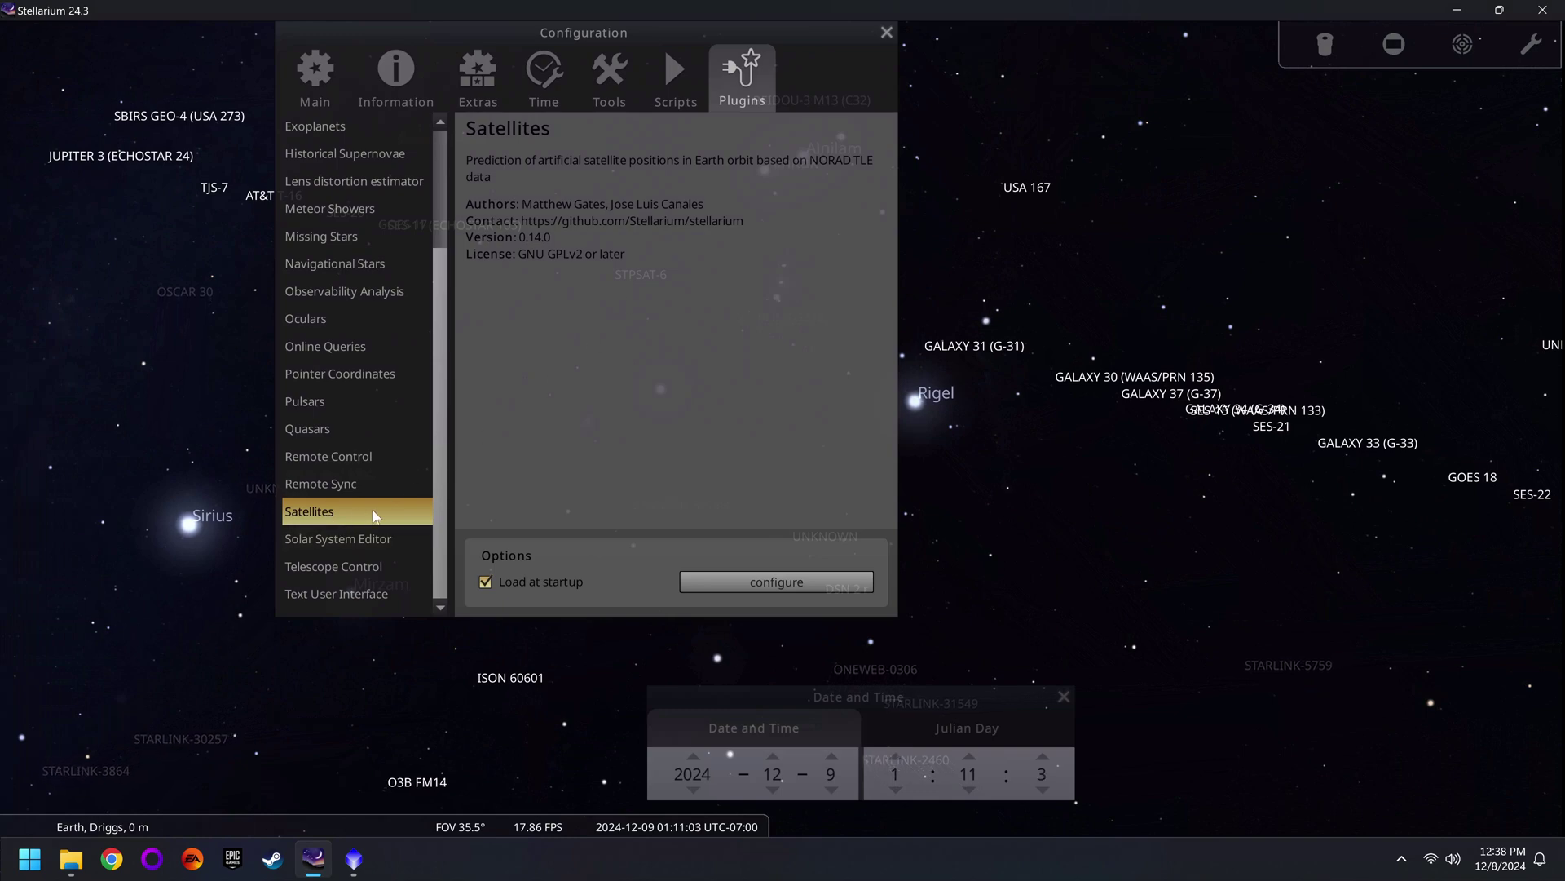
pyautogui.click(818, 580)
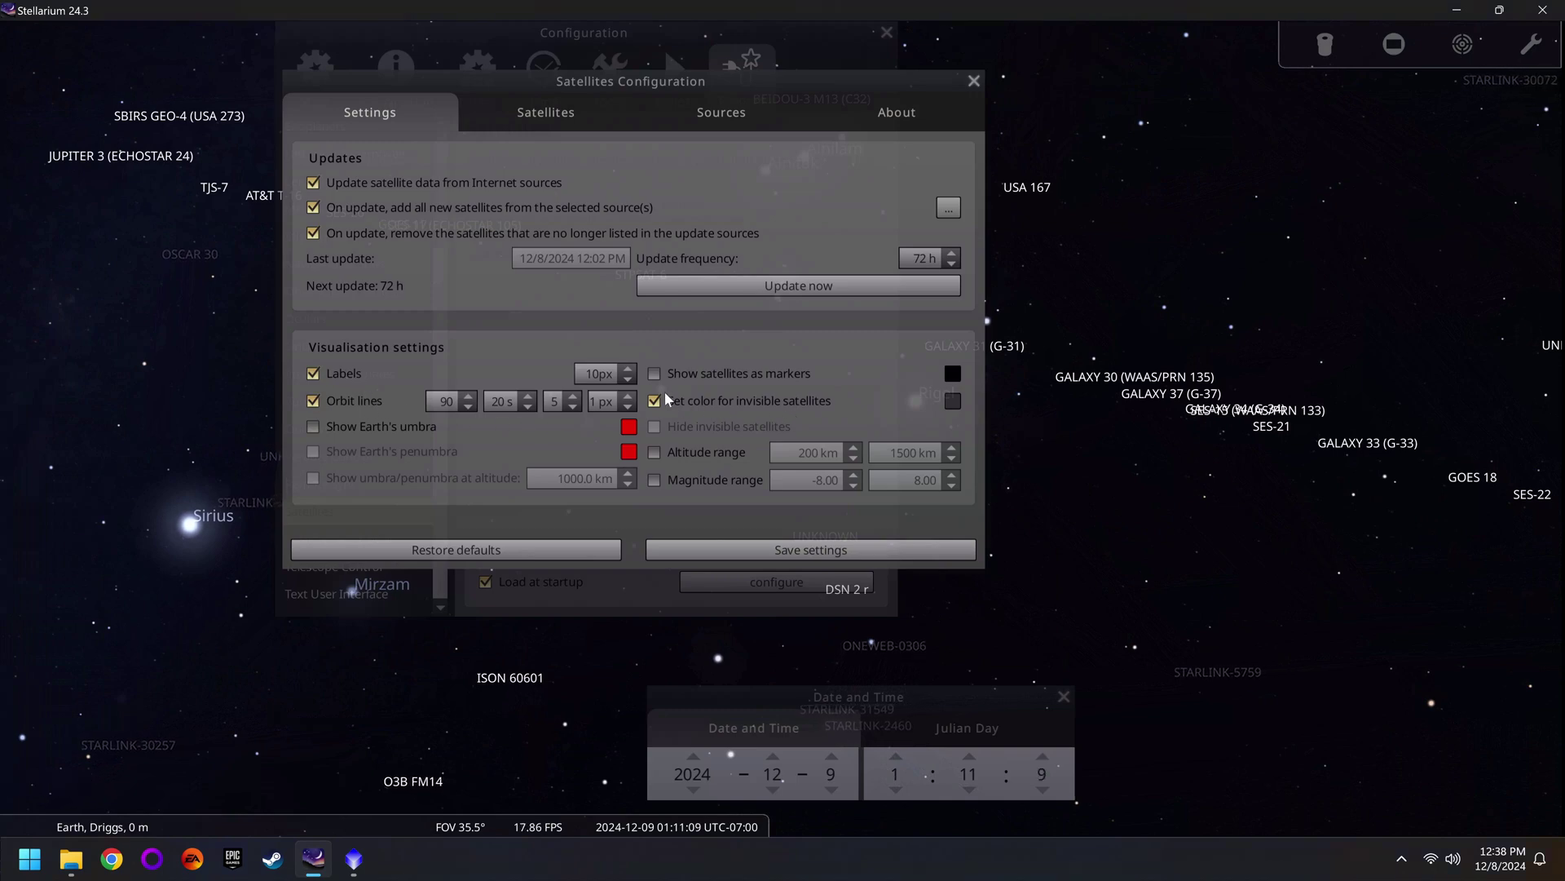
pyautogui.click(569, 111)
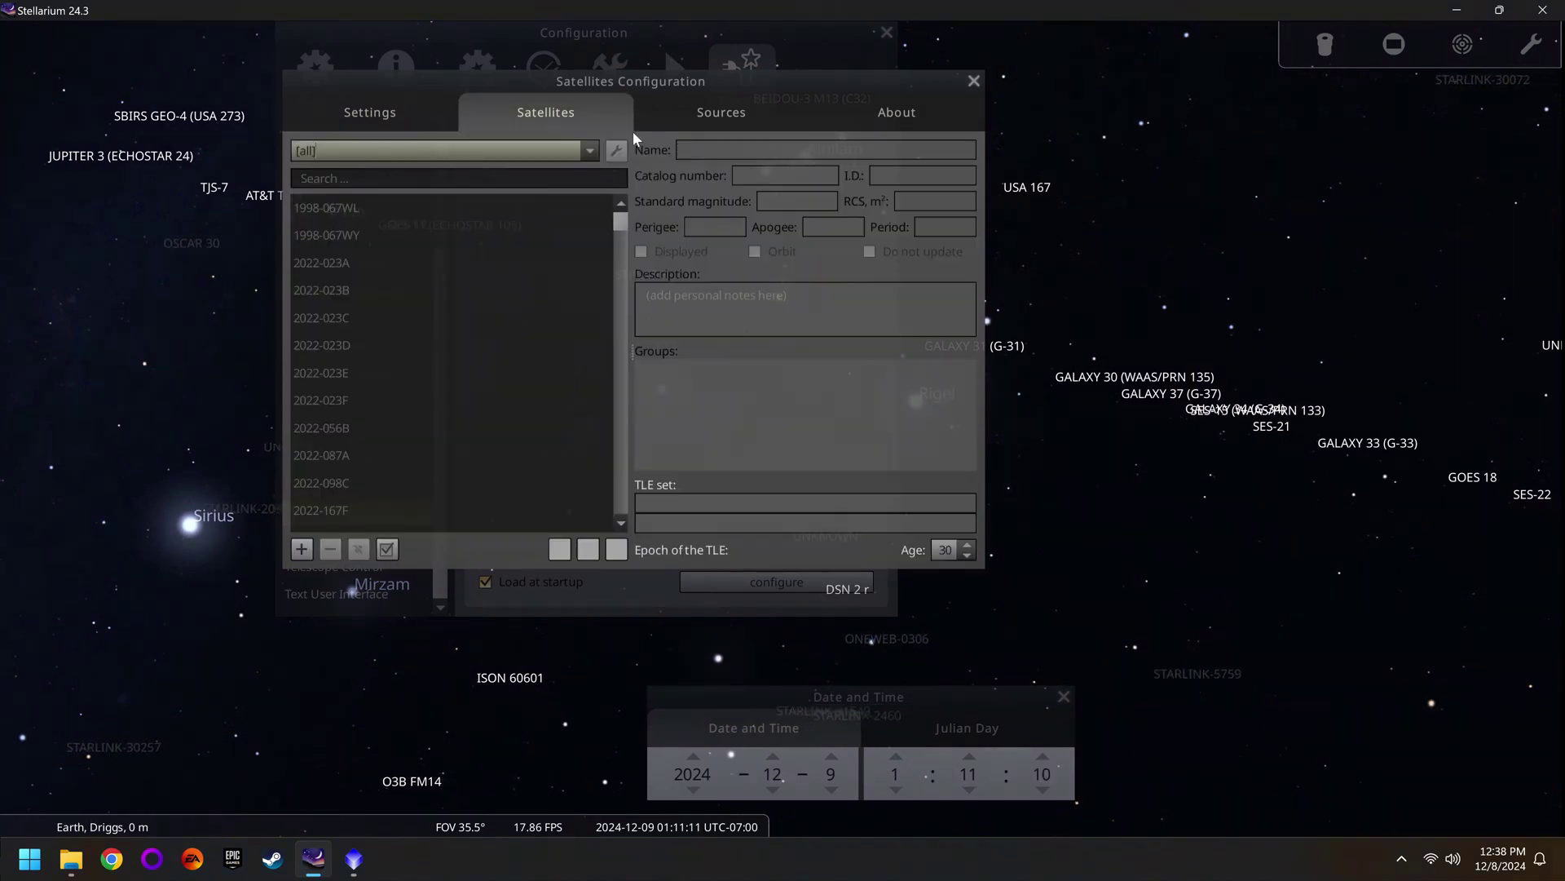
pyautogui.click(370, 112)
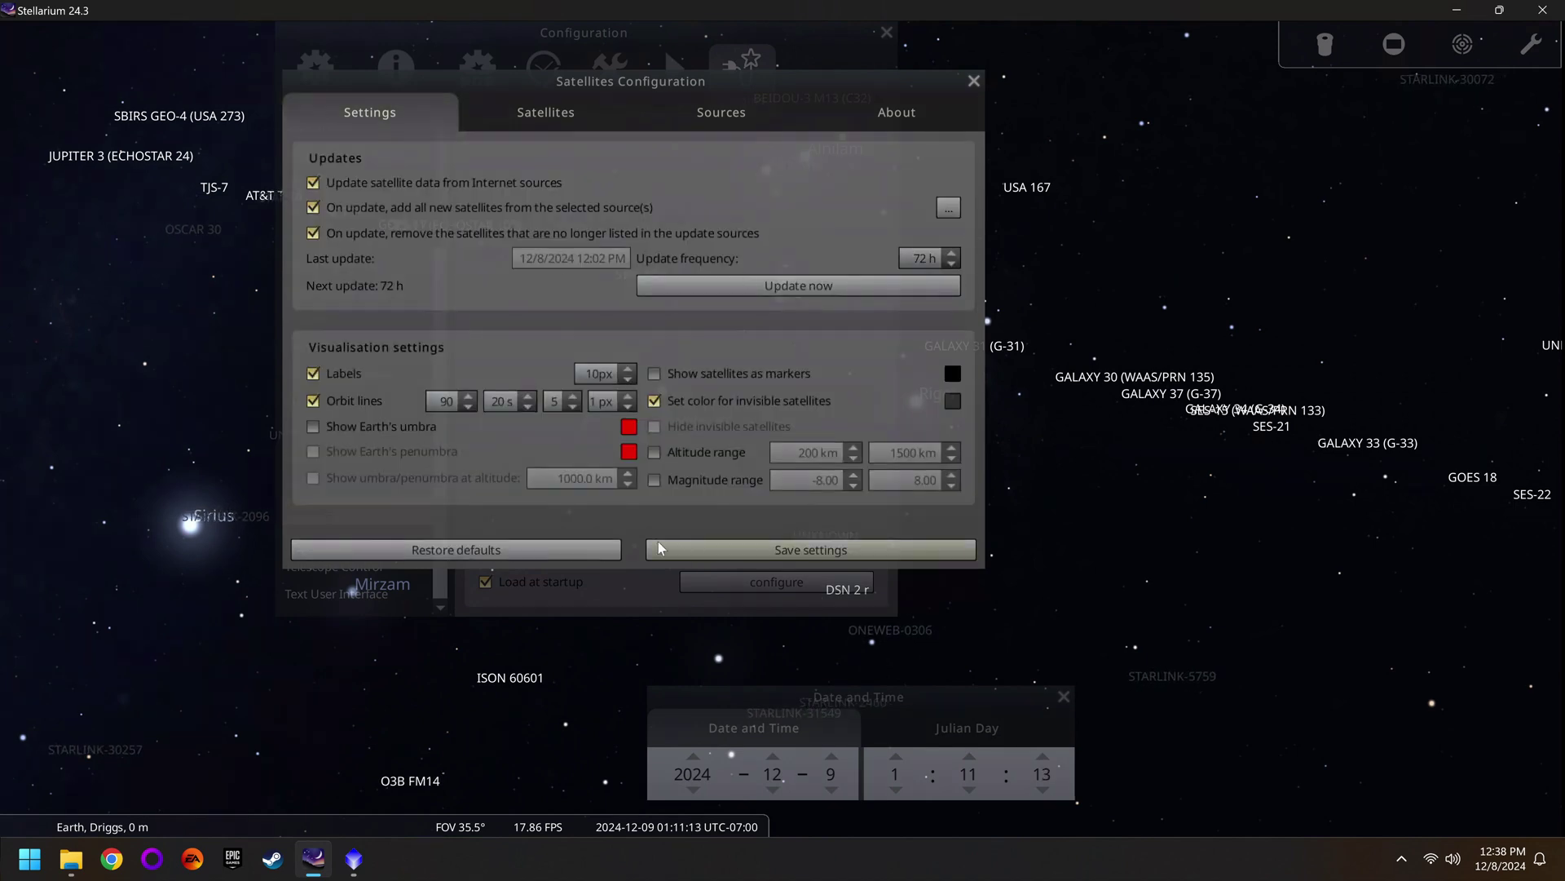
pyautogui.click(974, 82)
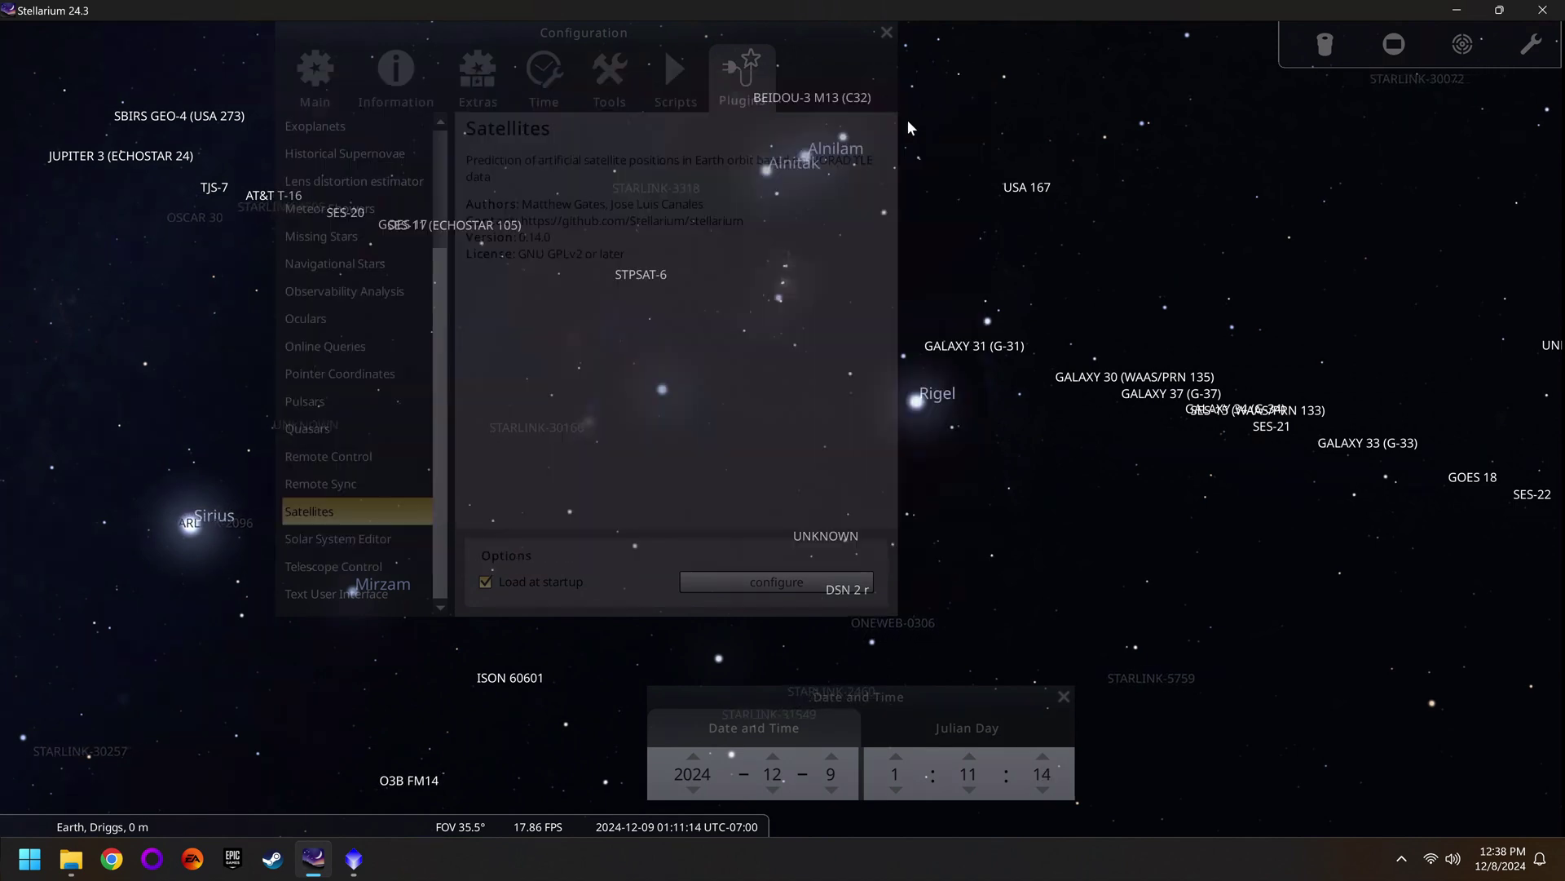
# Close the configuration window and frame the sky around Rigel and the Horsehead Nebula region.
pyautogui.click(886, 33)
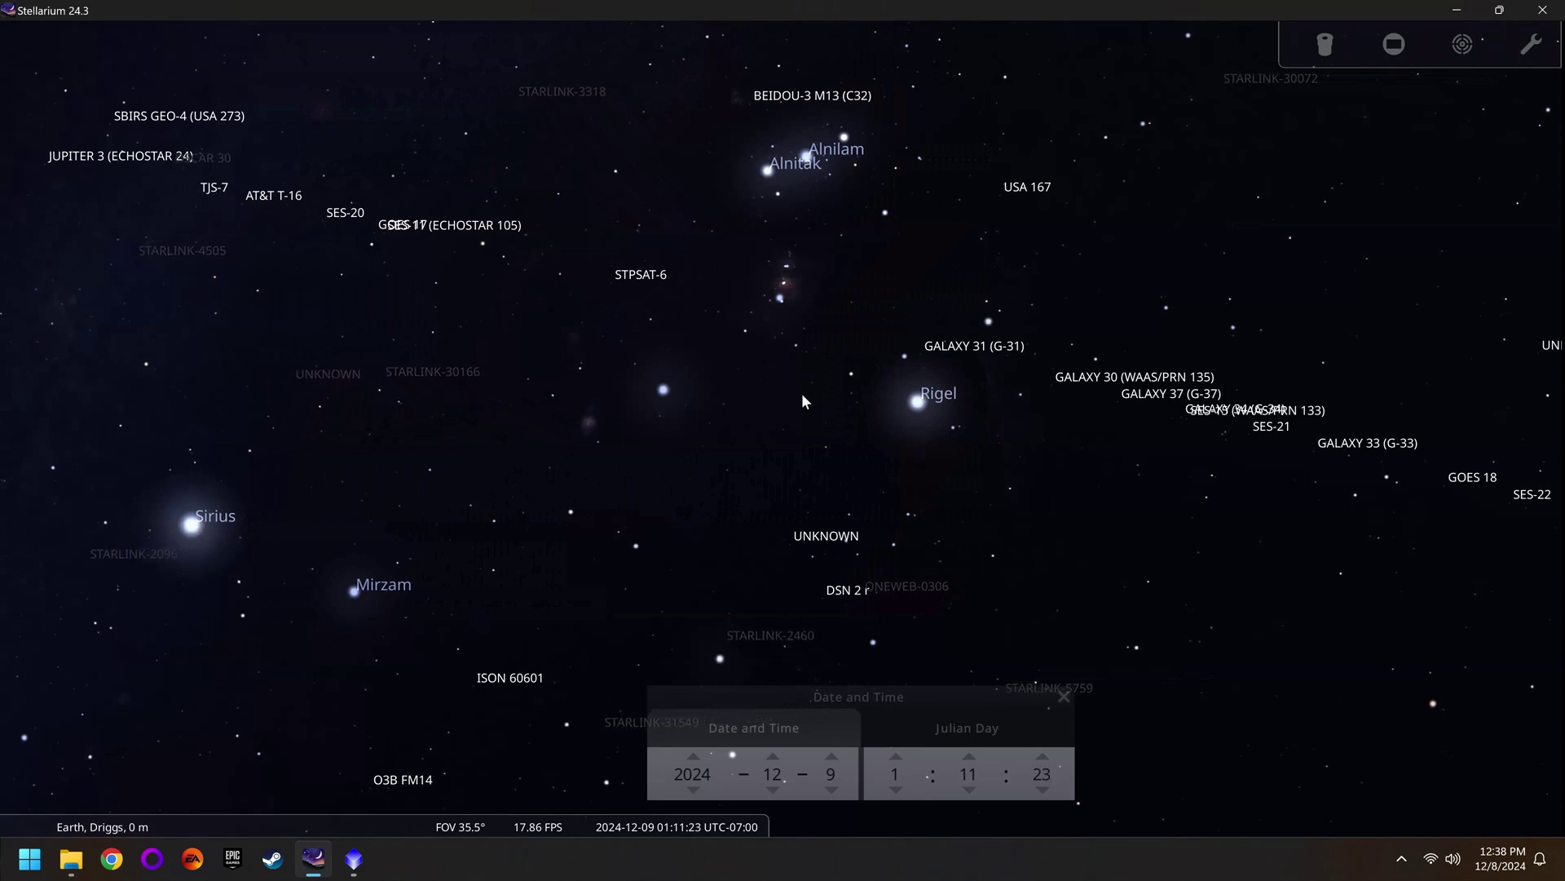
pyautogui.moveTo(982, 388); pyautogui.dragTo(912, 418)
pyautogui.scroll(5, 912, 417)
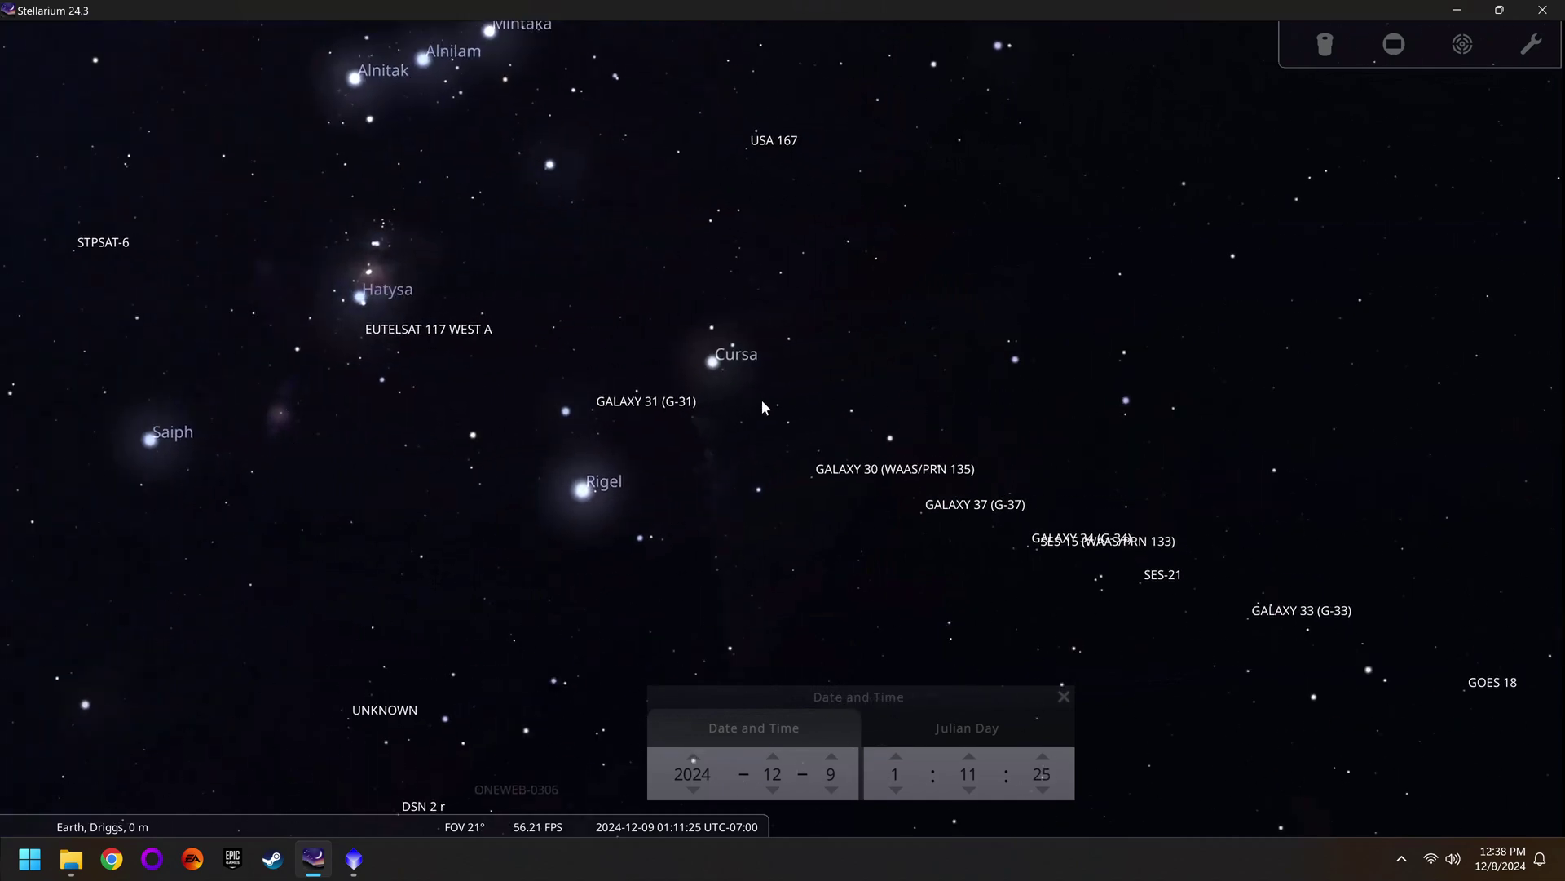
pyautogui.scroll(3, 827, 469)
pyautogui.moveTo(920, 429); pyautogui.dragTo(913, 316)
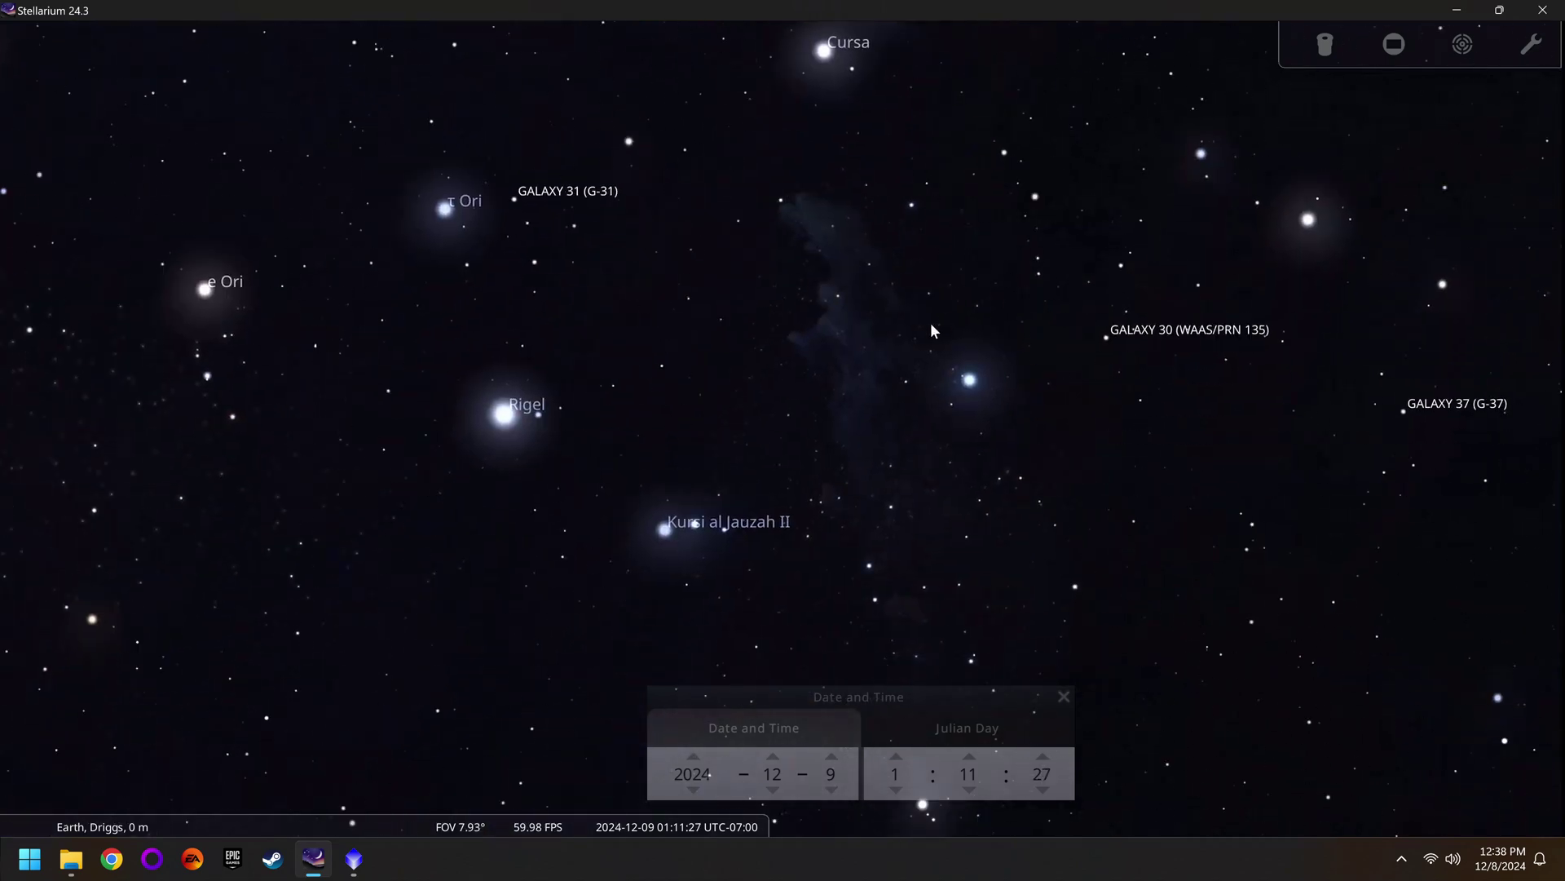
pyautogui.scroll(2, 910, 320)
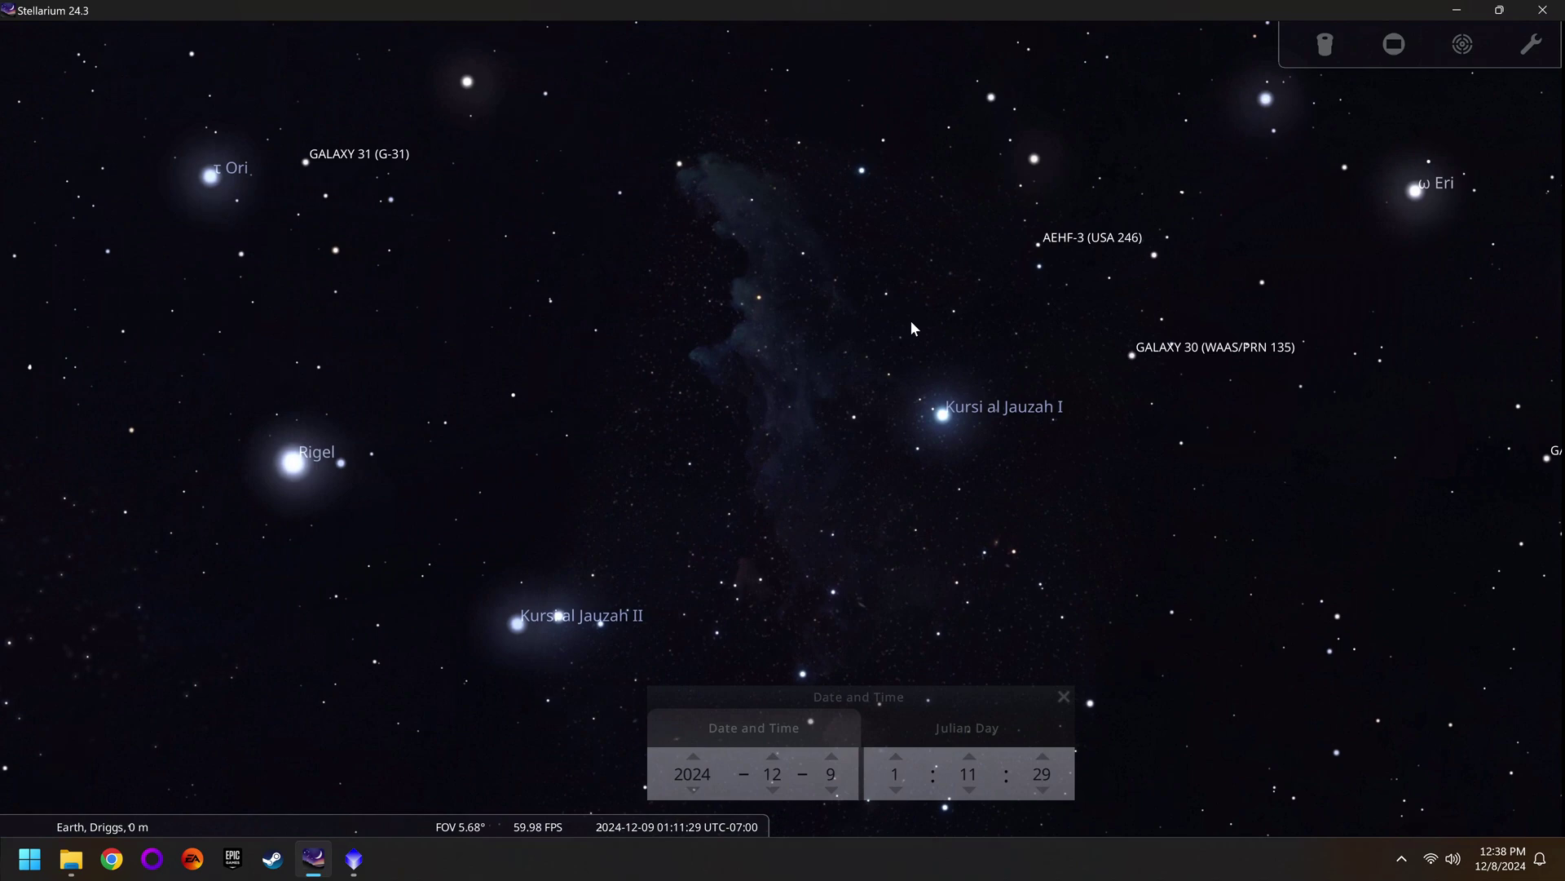
pyautogui.scroll(-4, 873, 316)
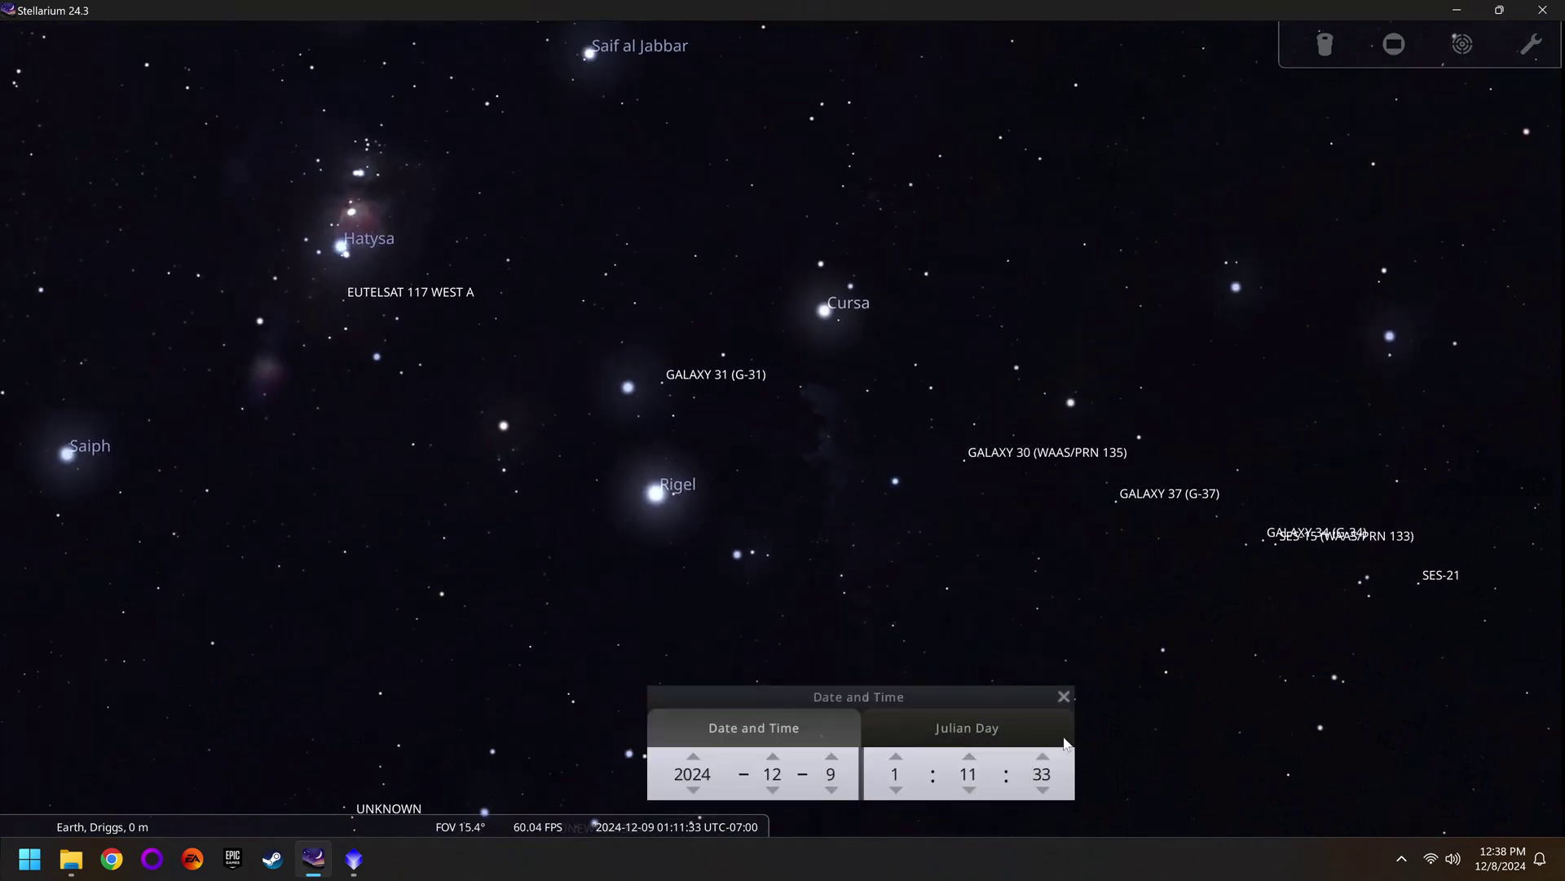
# Run simulated time backward and forward at varying rates with J, L and K to about 01:20.
pyautogui.press('j')
pyautogui.press('j')
pyautogui.press('j')
pyautogui.press('j')
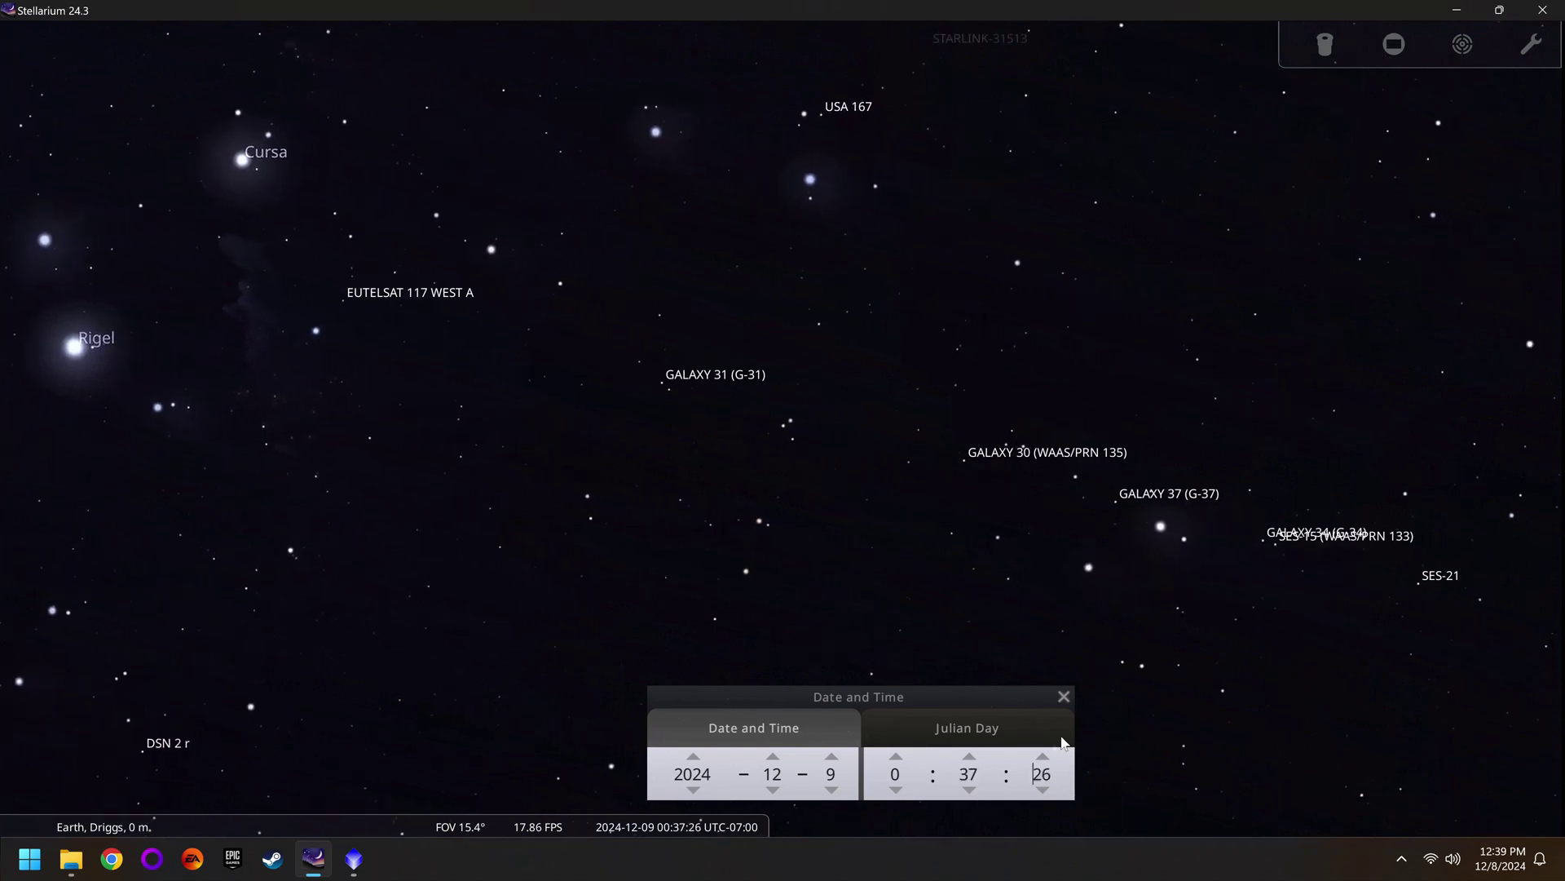
pyautogui.press('l')
pyautogui.press('l')
pyautogui.press('l')
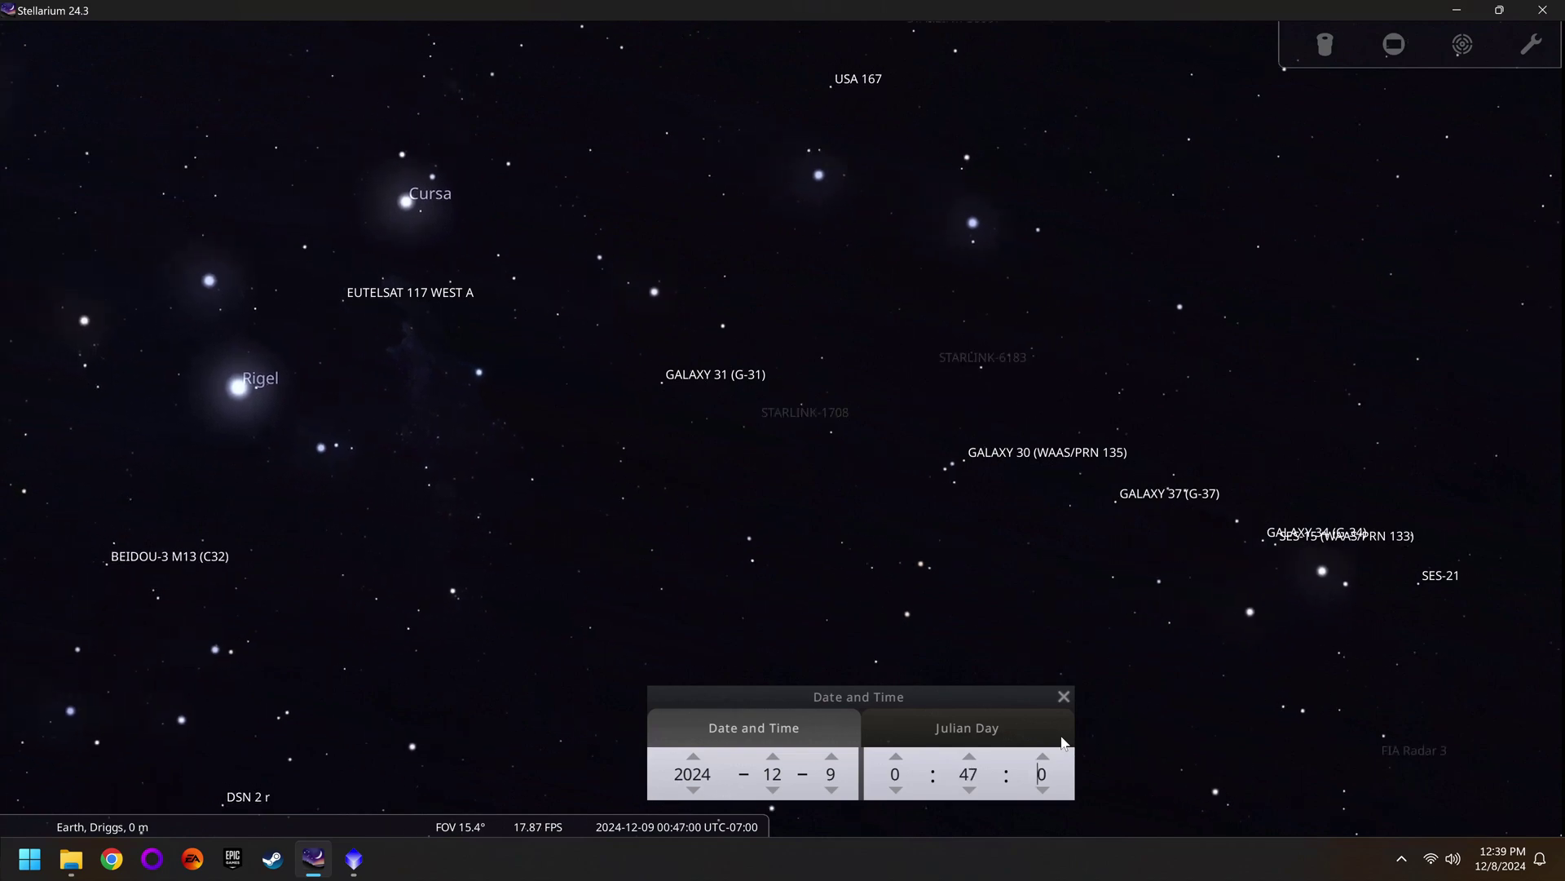
pyautogui.press('l')
pyautogui.press('k')
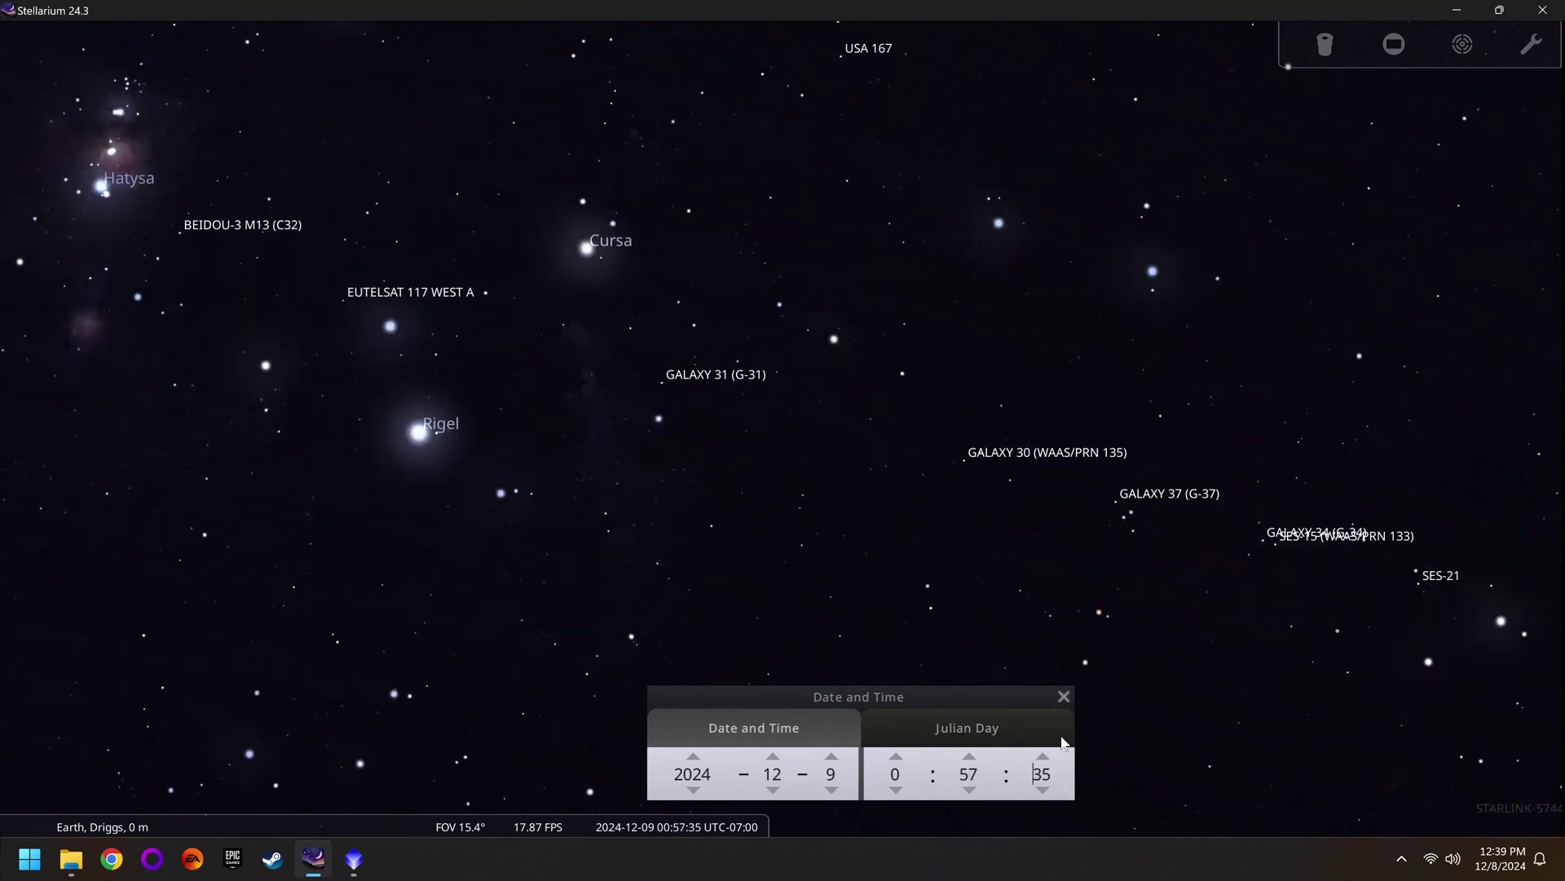
pyautogui.press('l')
pyautogui.press('l')
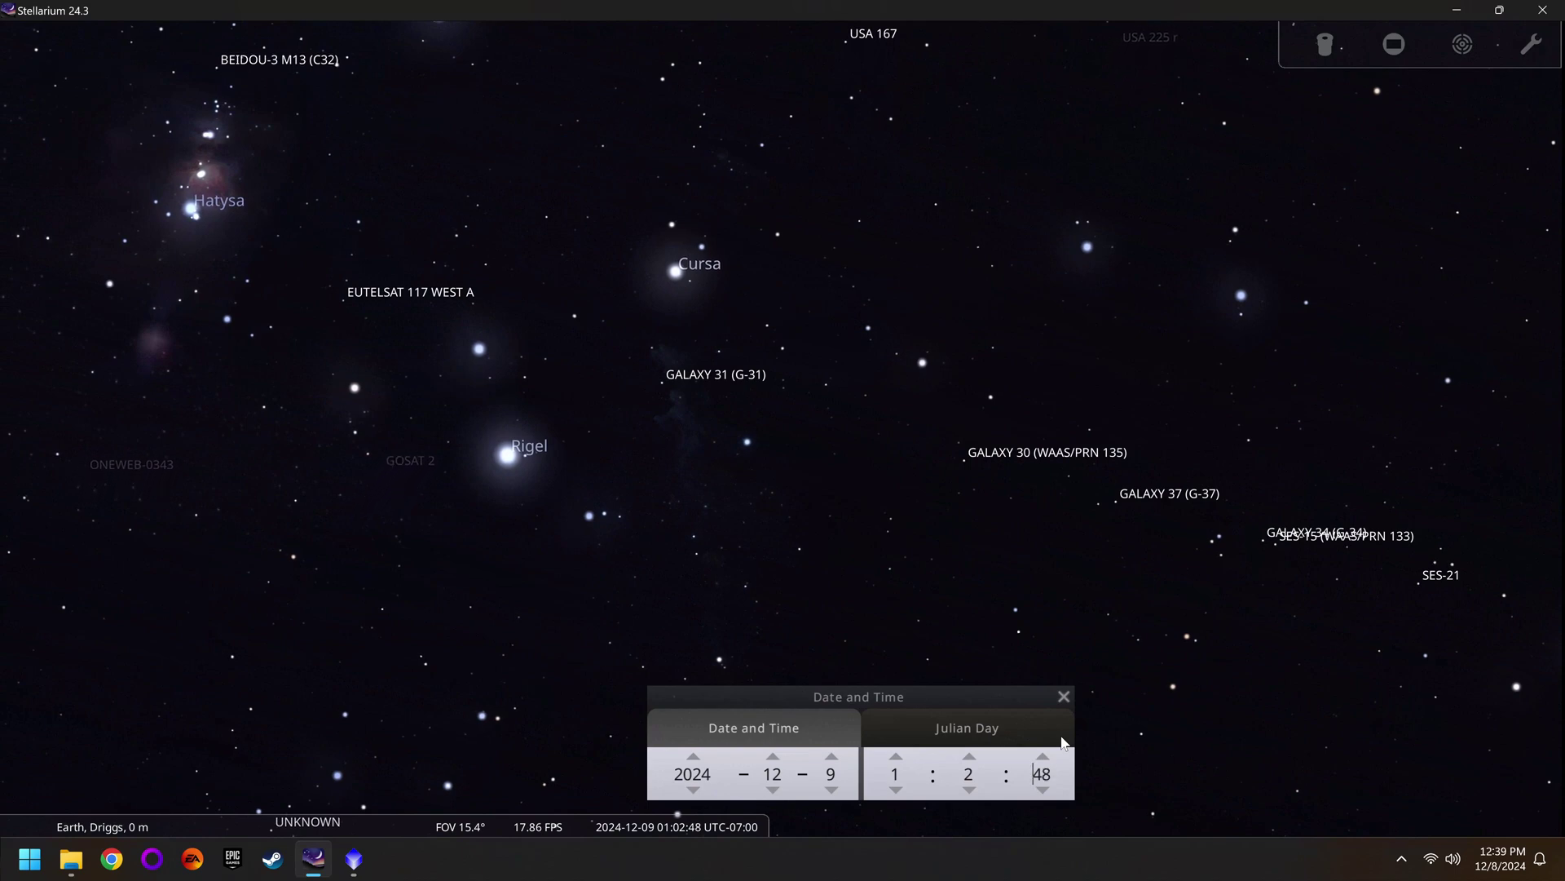
pyautogui.press('l')
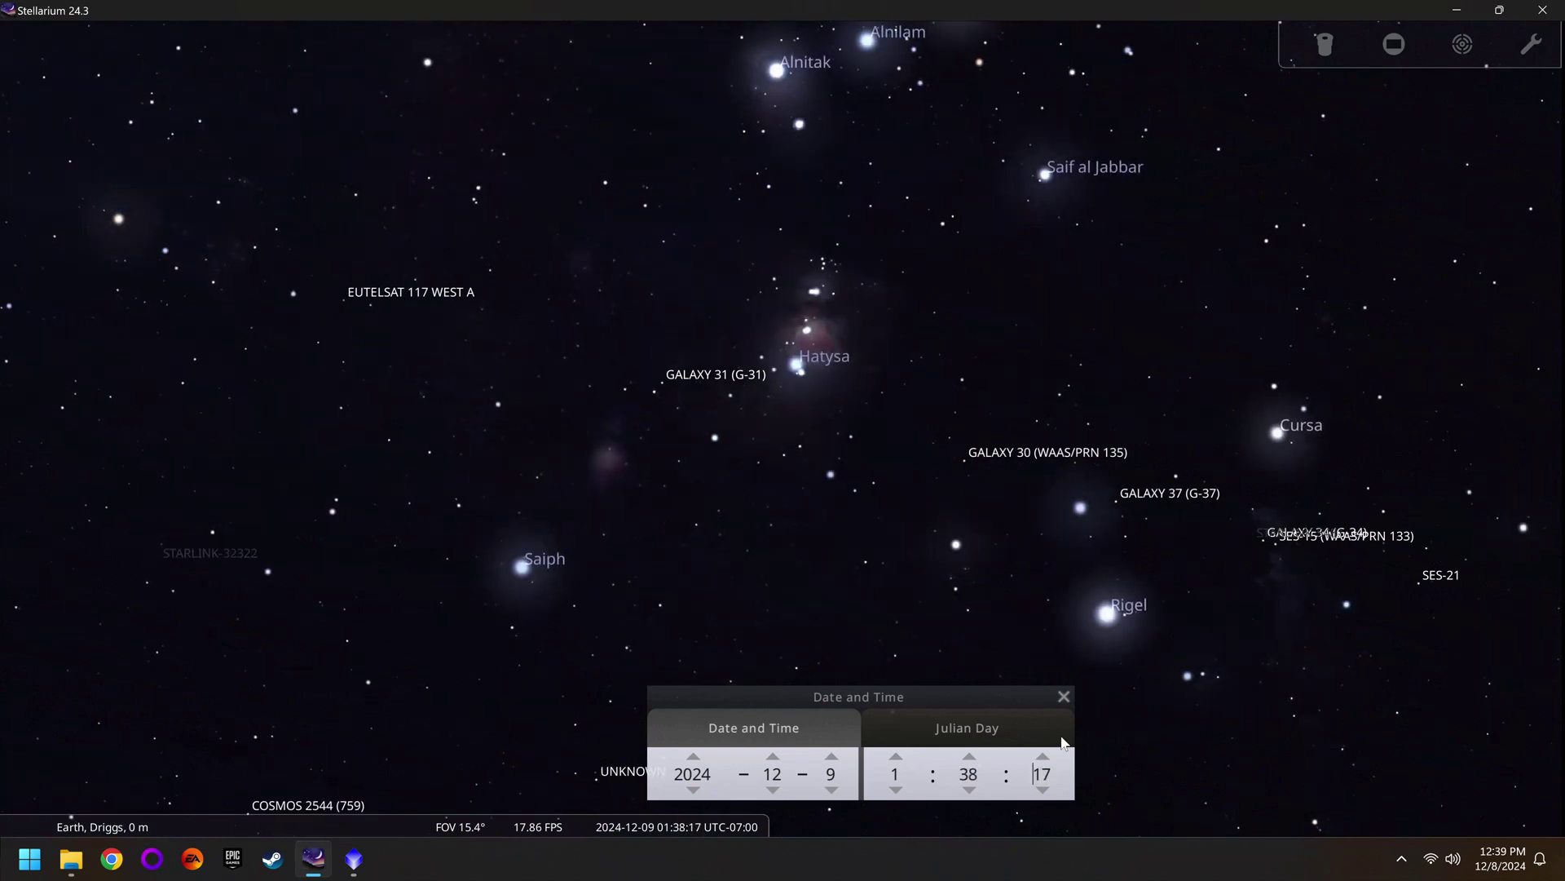
pyautogui.press('j')
pyautogui.press('j')
pyautogui.press('j')
pyautogui.press('j')
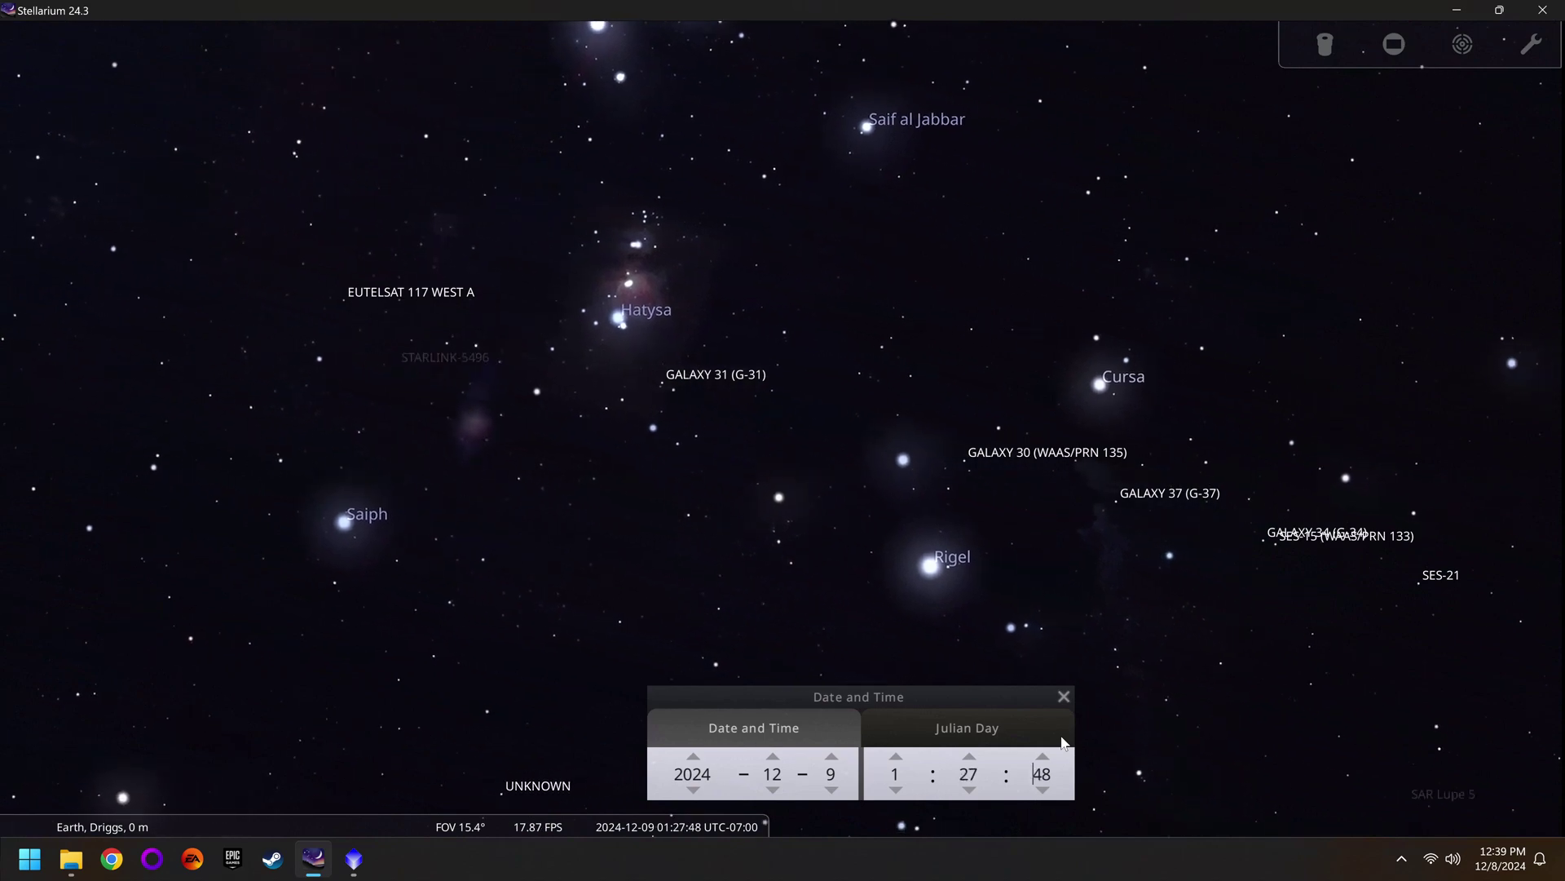
pyautogui.press('k')
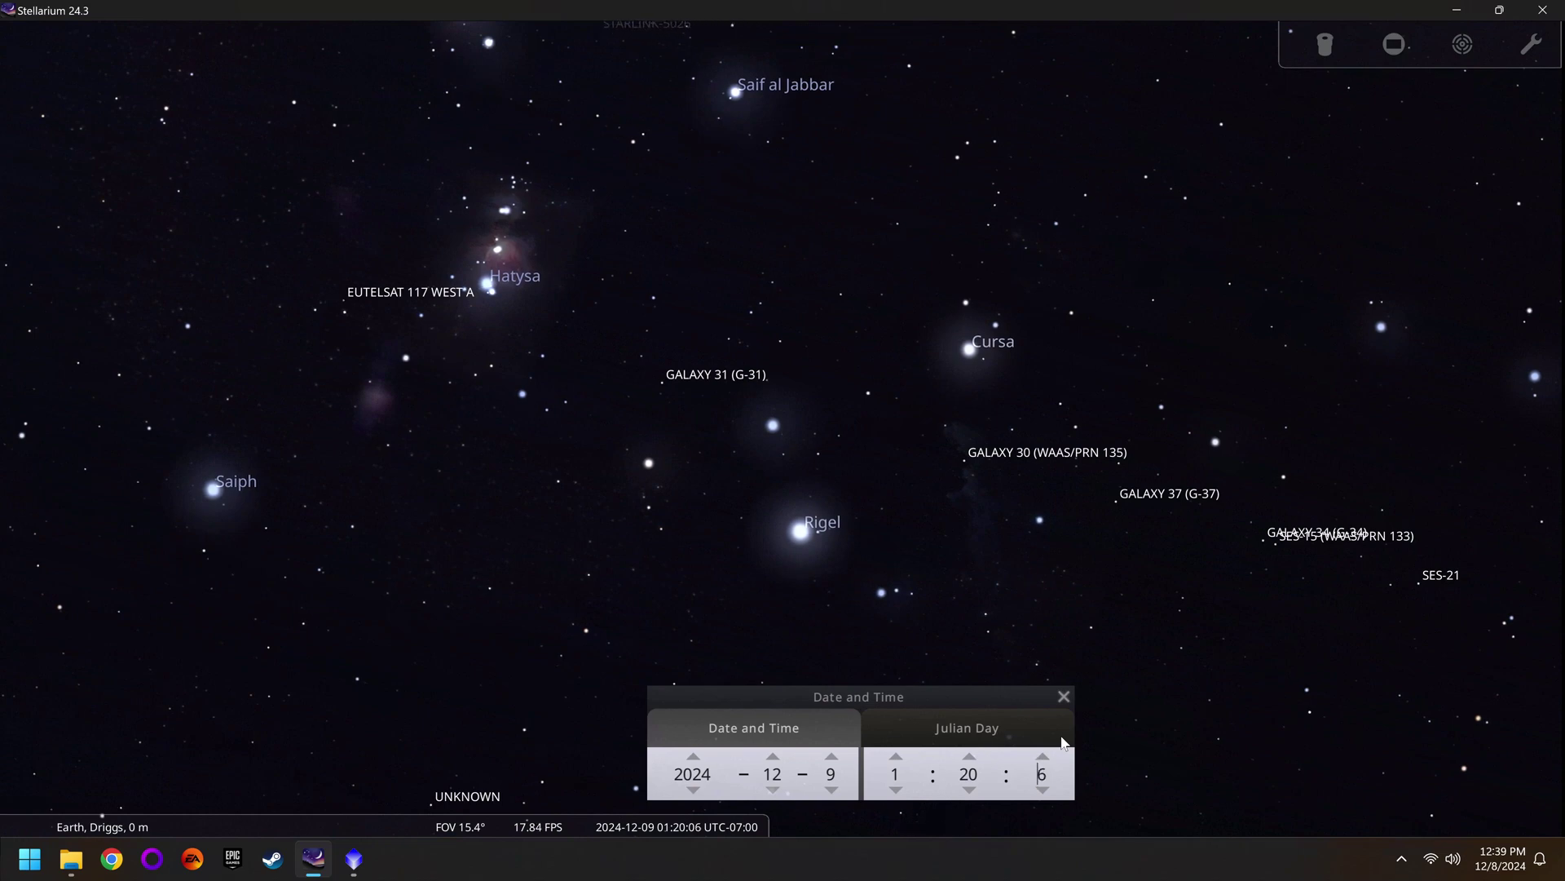
# Pan the sky past Saiph toward Alphard, zoom out slightly, and switch to PixInsight.
pyautogui.moveTo(357, 399); pyautogui.dragTo(813, 461)
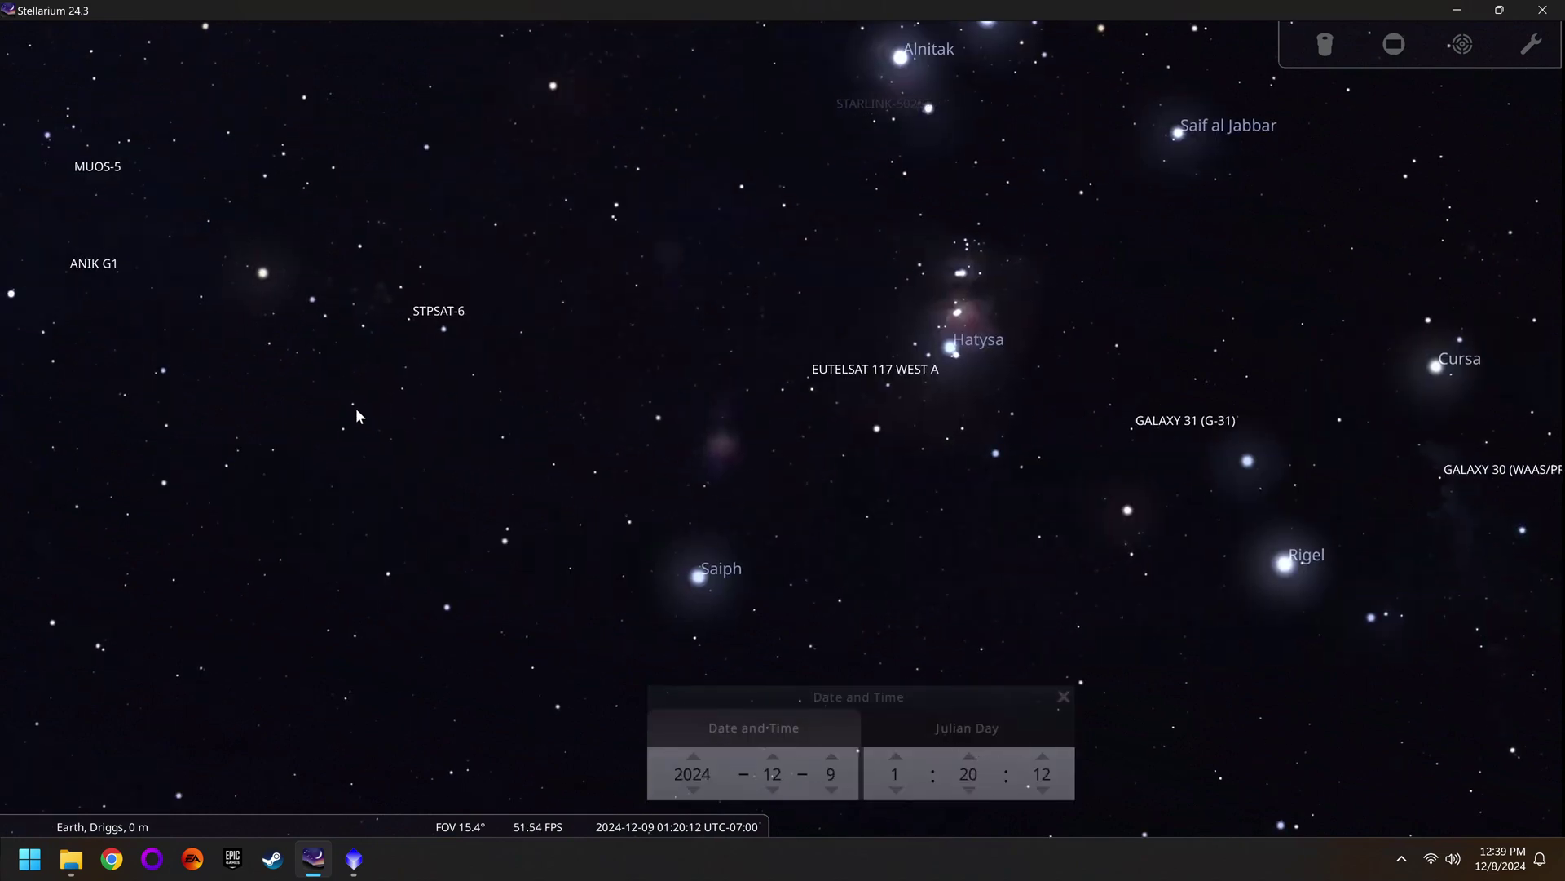
pyautogui.moveTo(359, 412); pyautogui.dragTo(885, 430)
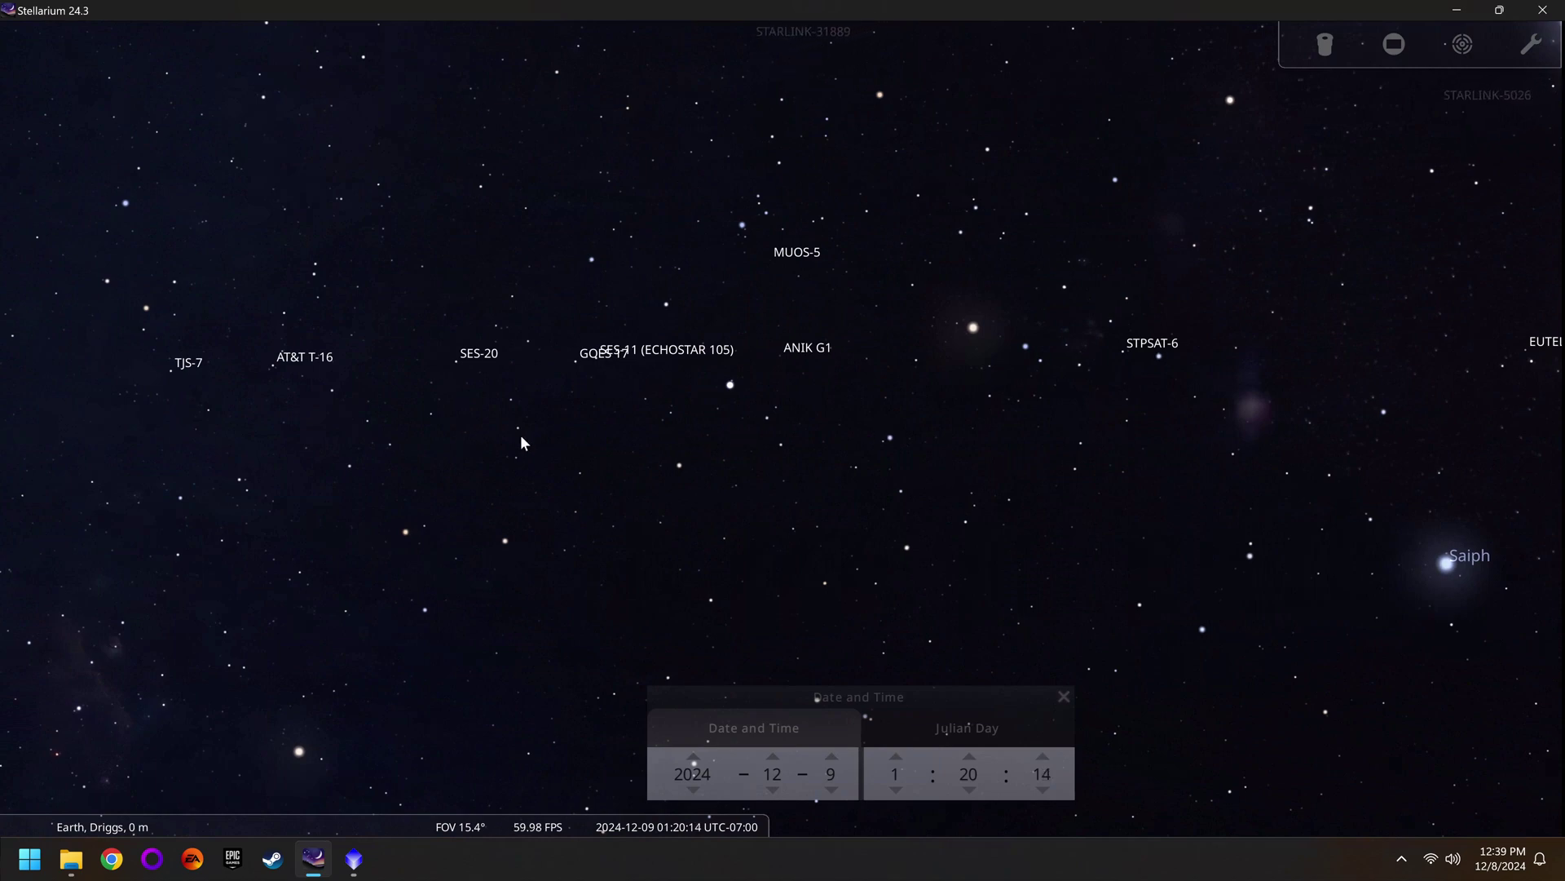
pyautogui.moveTo(359, 444); pyautogui.dragTo(756, 443)
pyautogui.moveTo(446, 484); pyautogui.dragTo(793, 422)
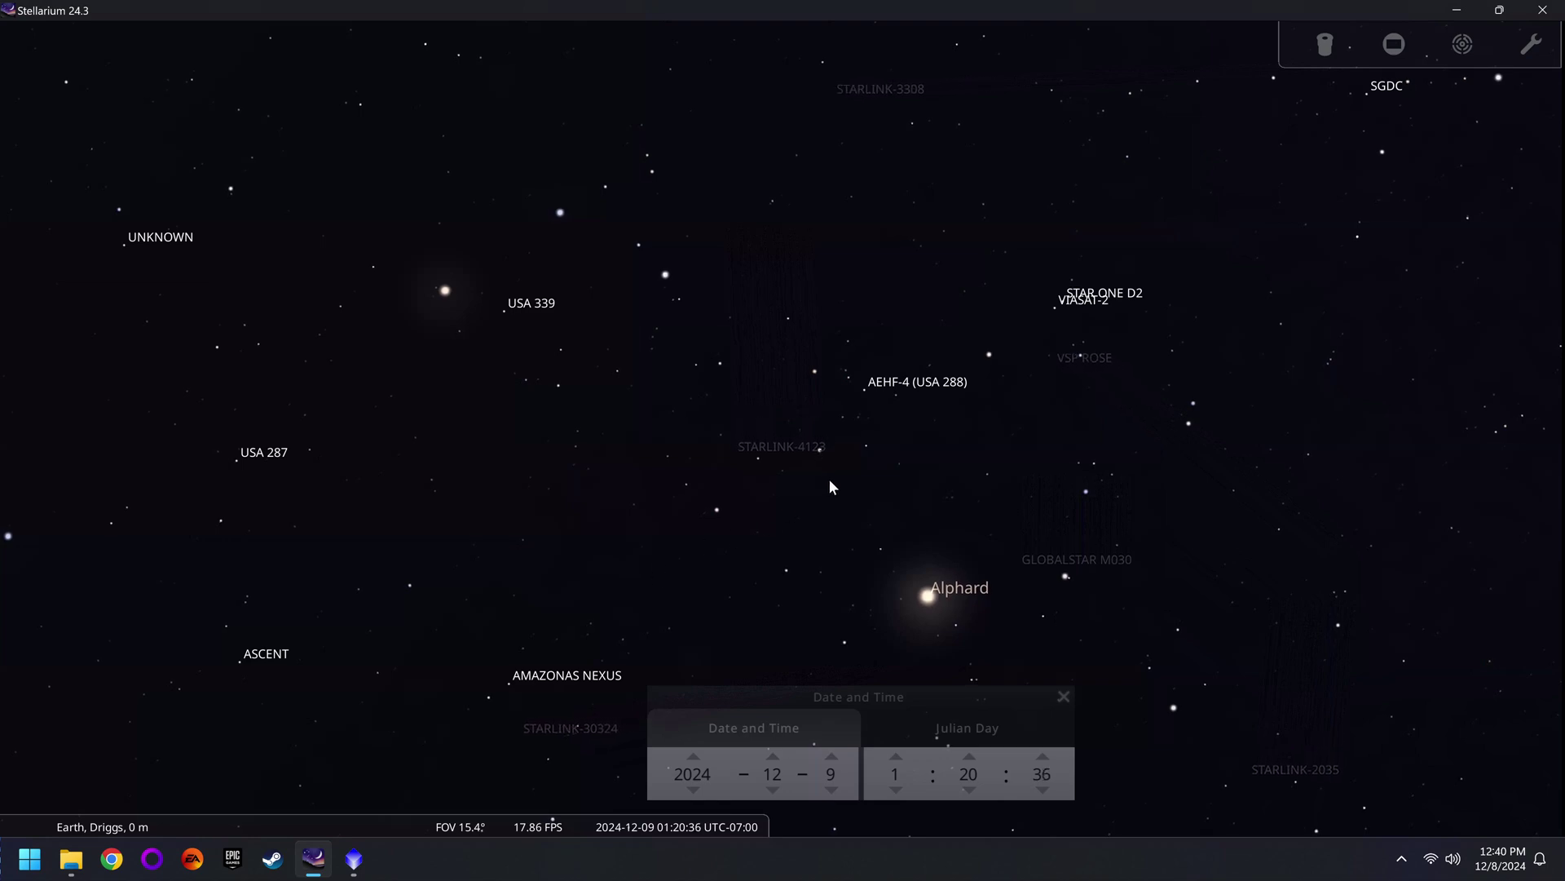
pyautogui.scroll(-2, 828, 479)
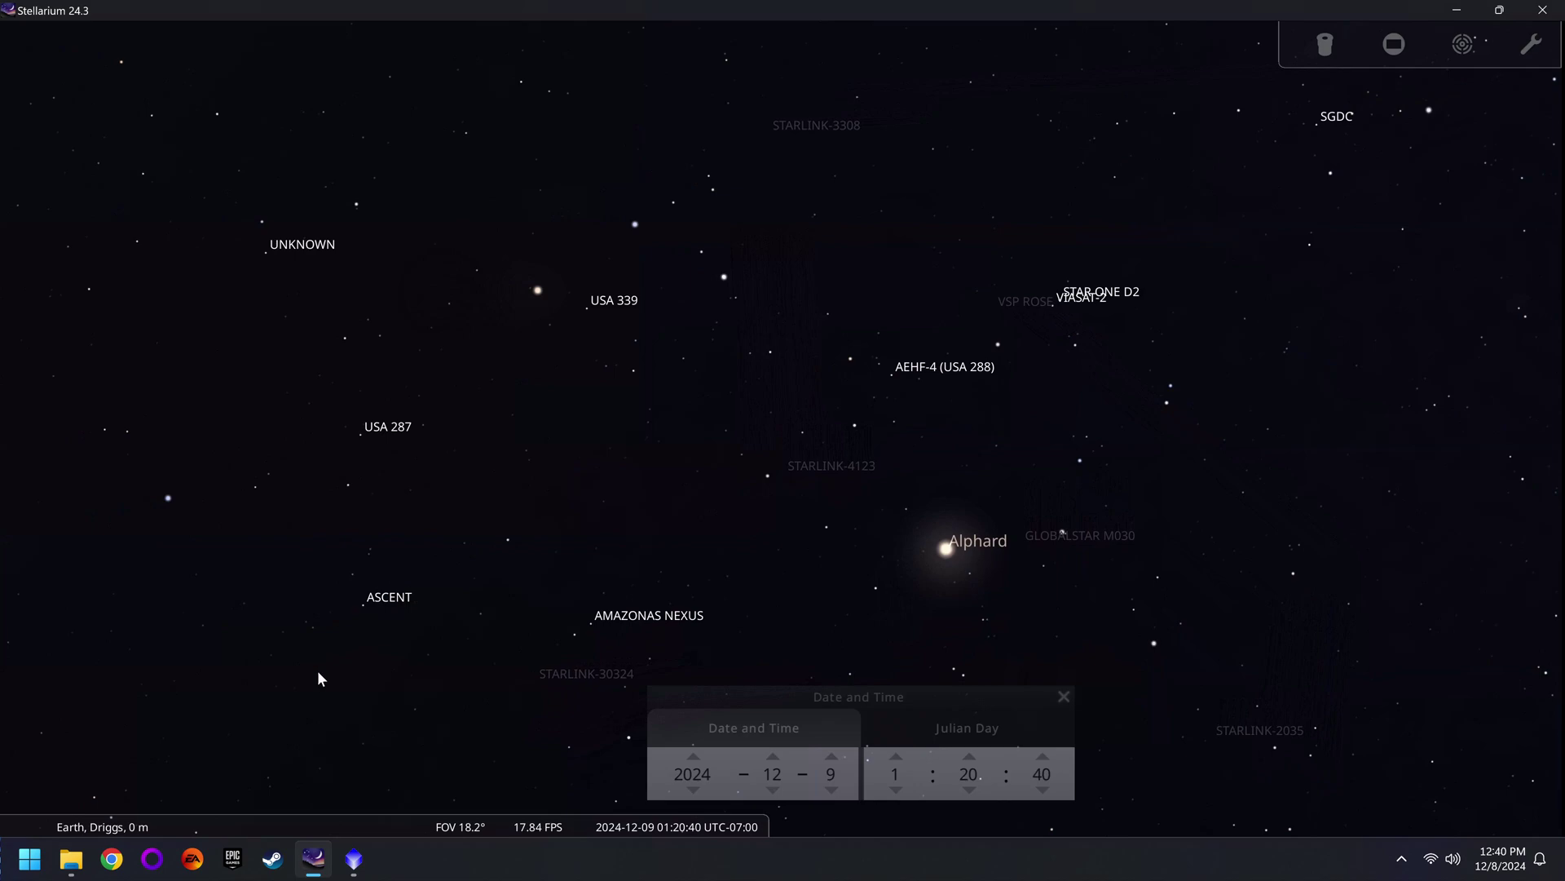
pyautogui.hotkey('alt', 'Tab')
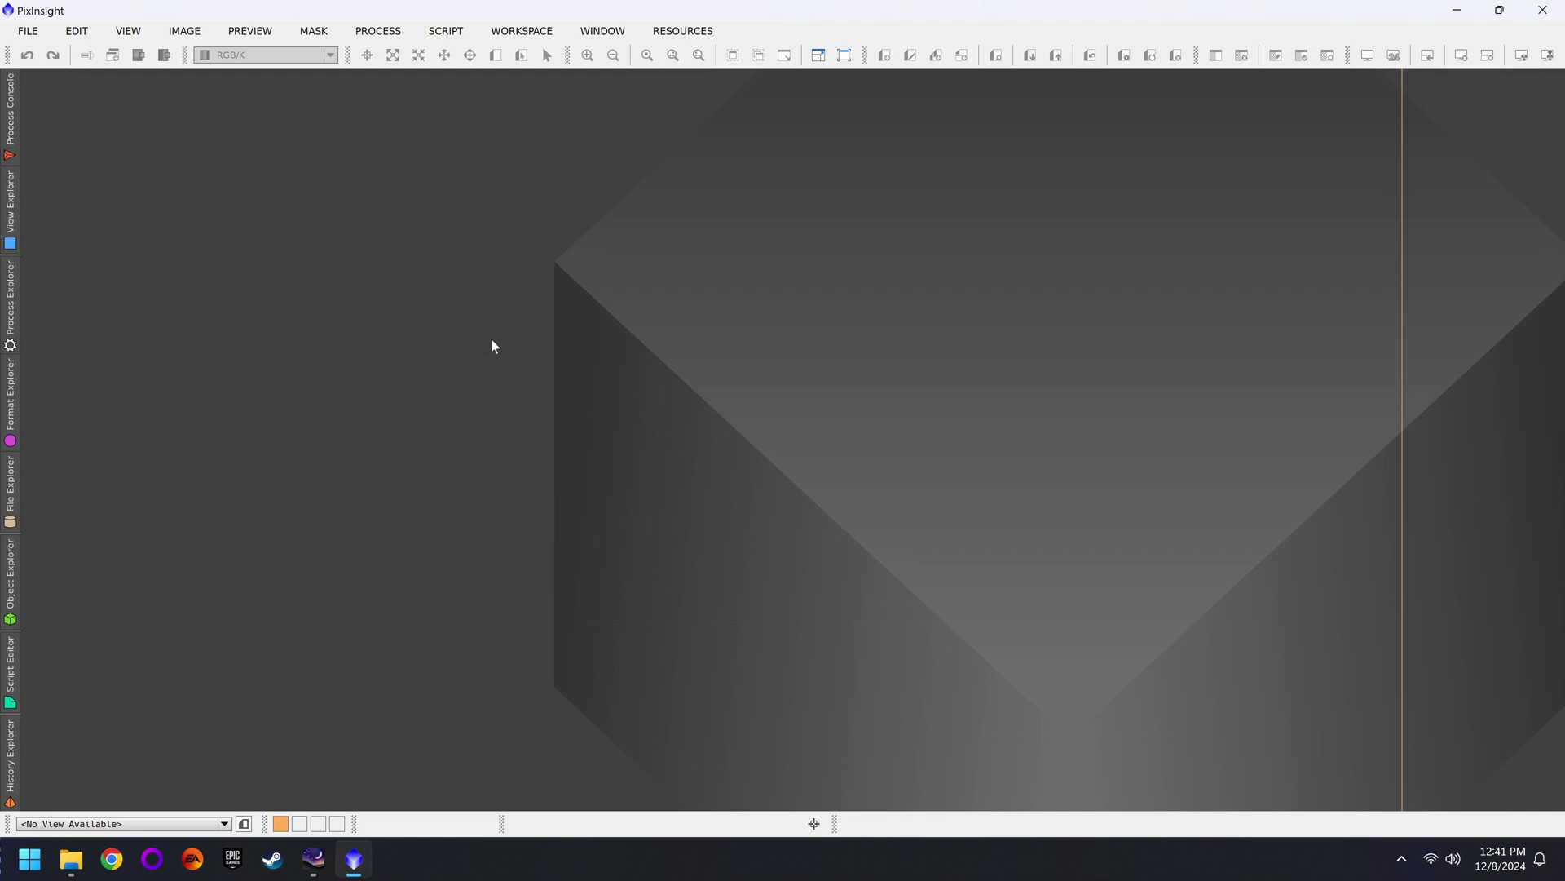
# Launch the WeightedBatchPreprocessing script, listing 60 light frames of 300 s.
pyautogui.moveTo(9, 302)
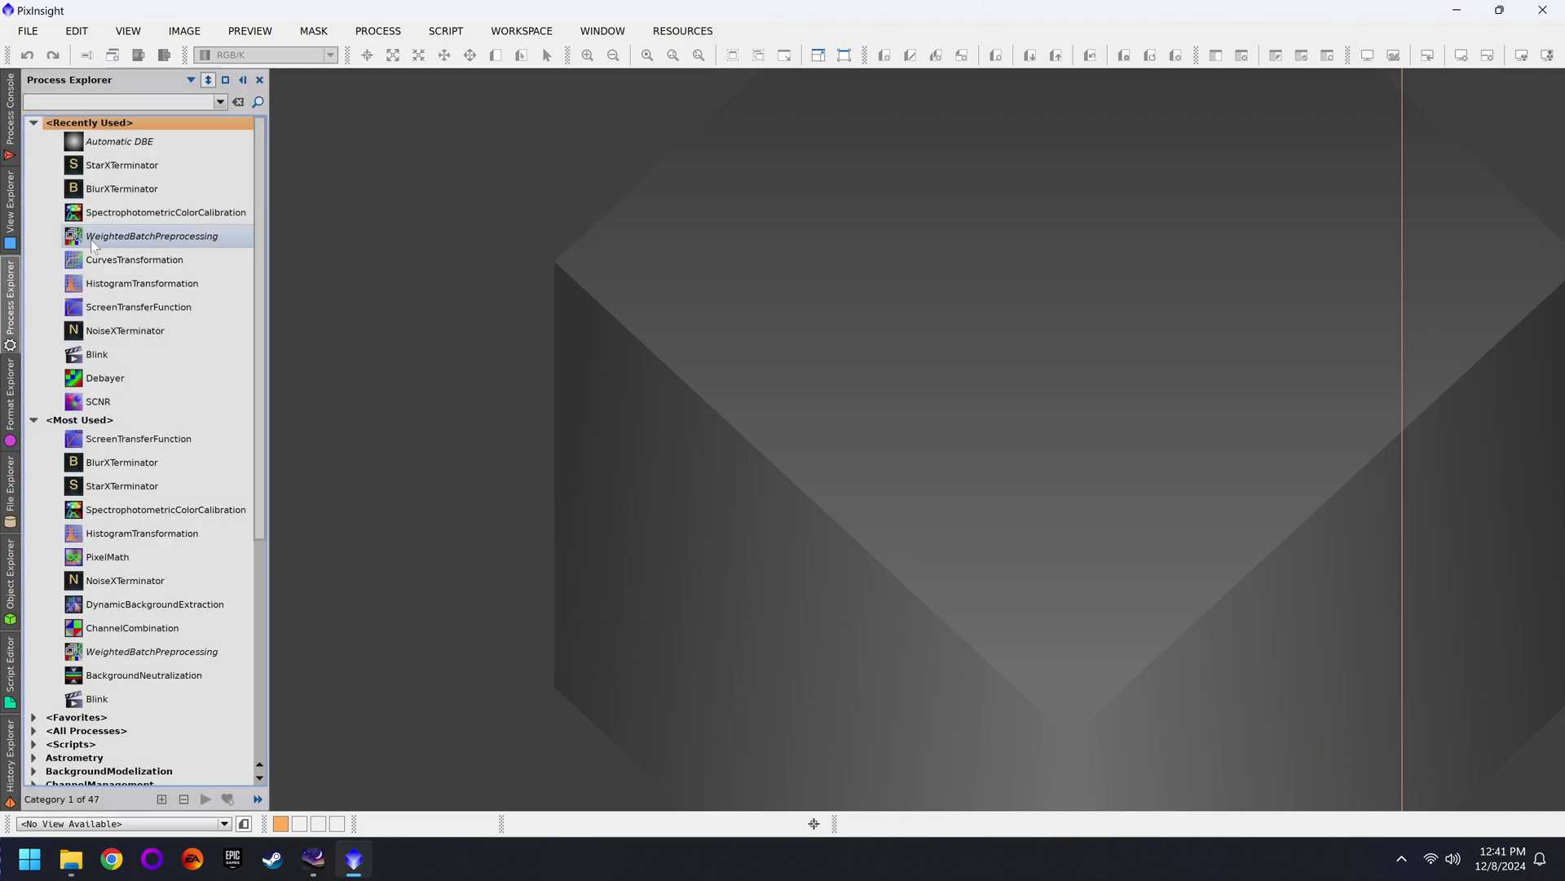
pyautogui.doubleClick(186, 238)
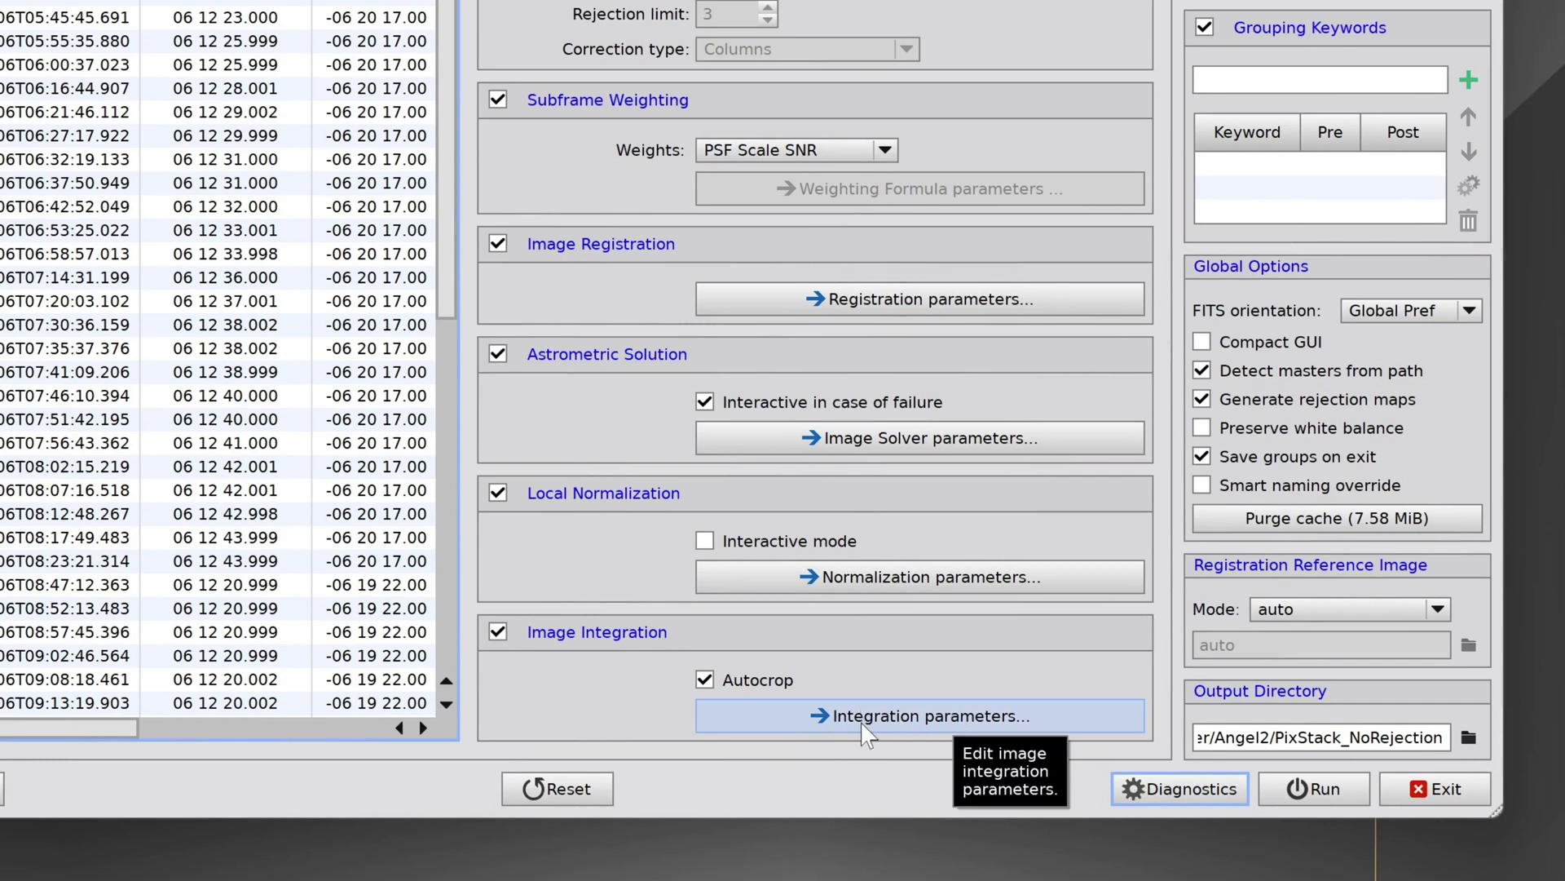
# Enable large-scale High pixel rejection, choose Winsorized Sigma Clipping, and lower Sigma high to 1.91.
pyautogui.click(946, 722)
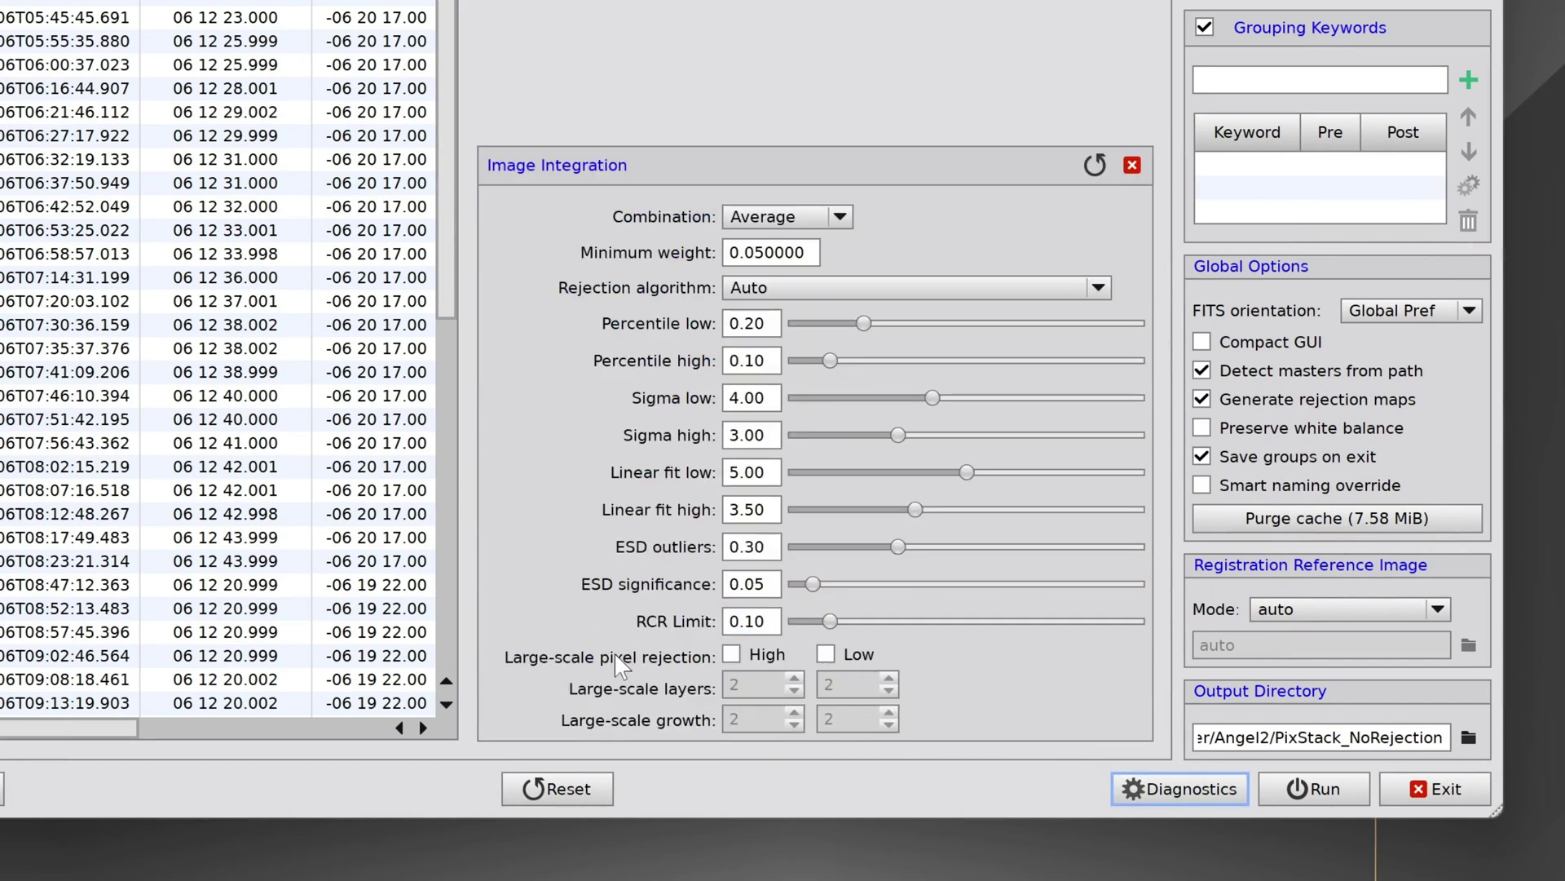
pyautogui.click(730, 655)
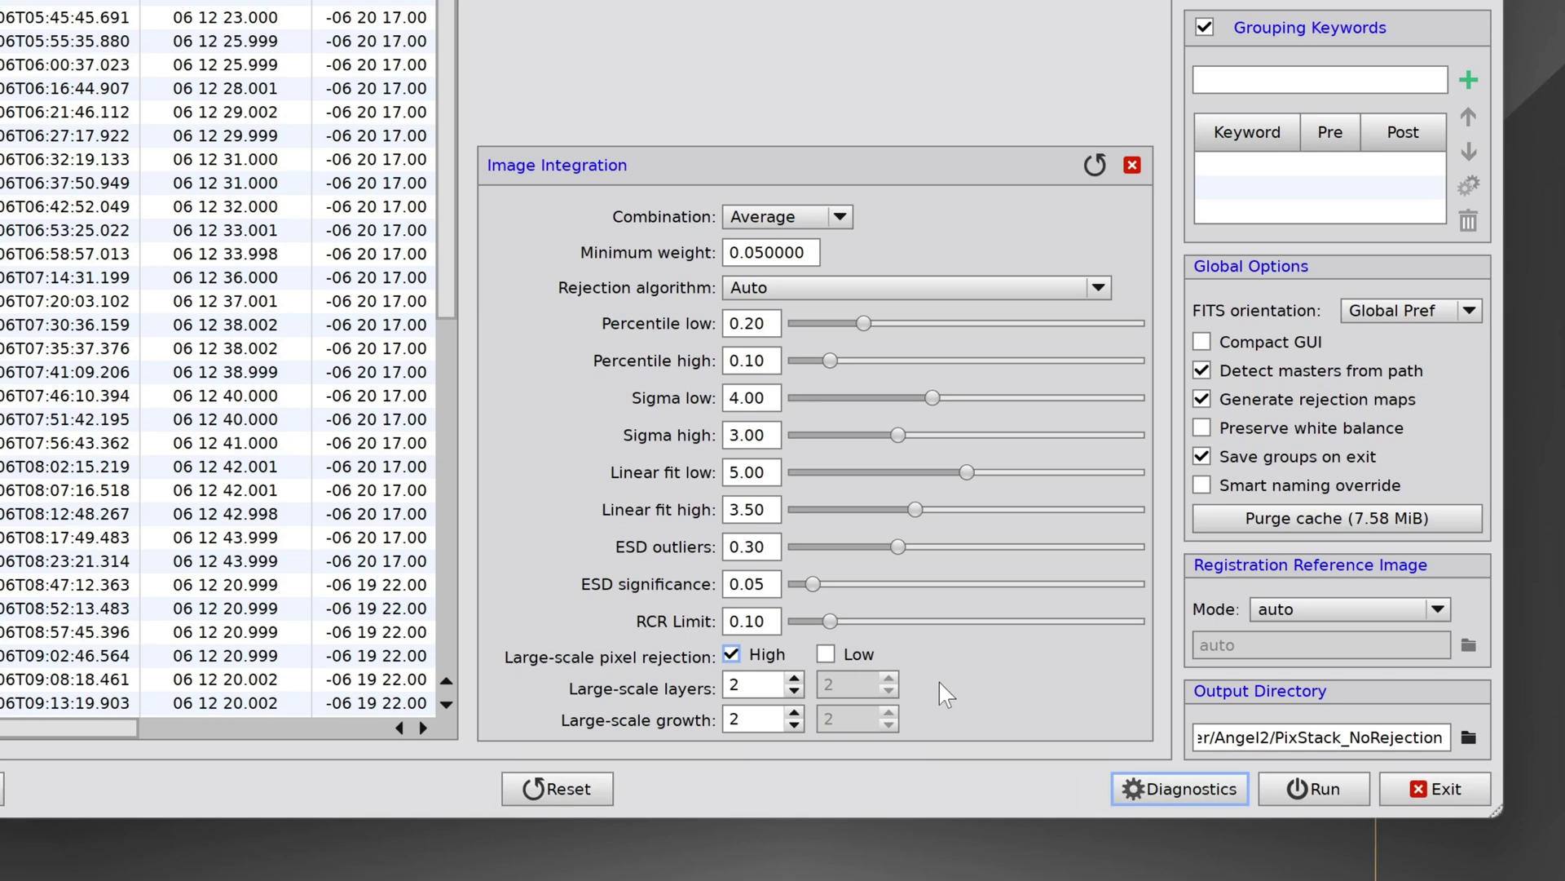
pyautogui.click(889, 295)
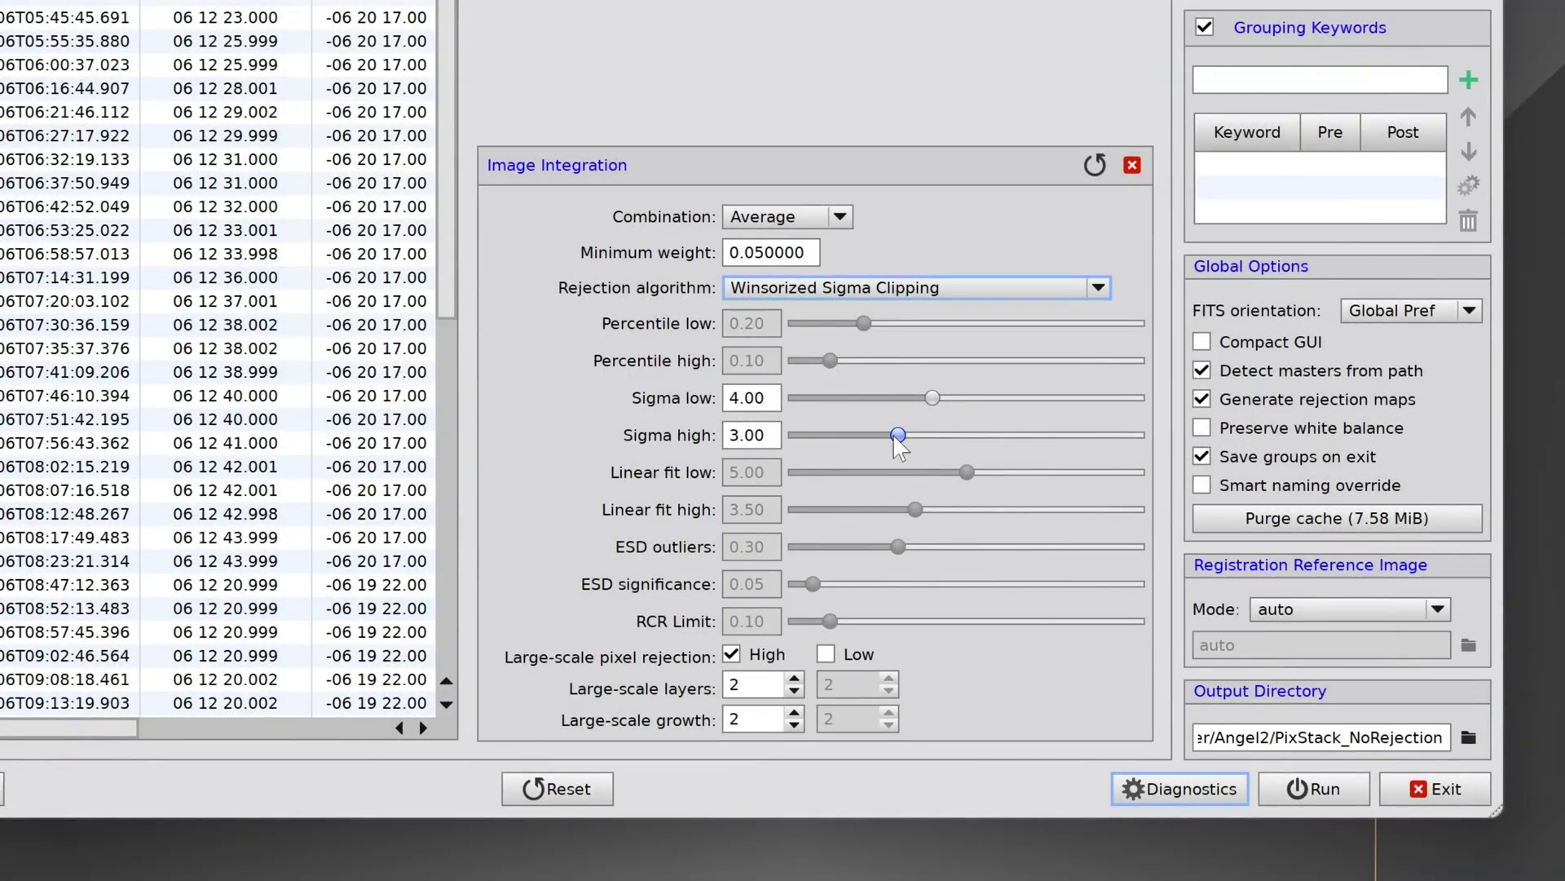
pyautogui.moveTo(894, 435); pyautogui.dragTo(857, 436)
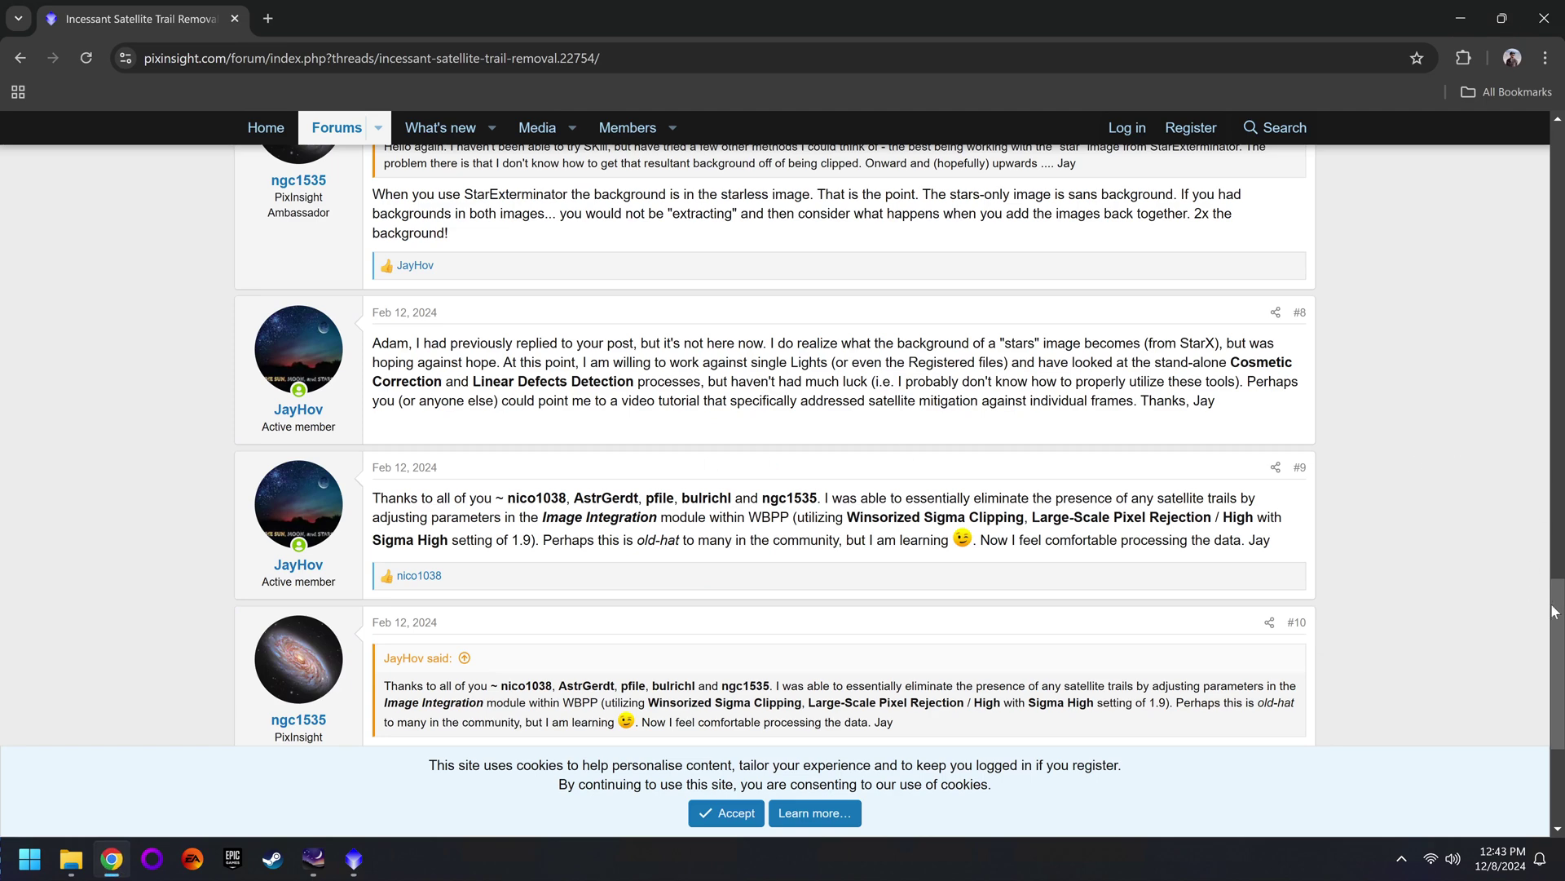
# Read post #1 and its trail-streaked image in the satellite trail thread, then return to PixInsight.
pyautogui.moveTo(1553, 612); pyautogui.dragTo(1554, 159)
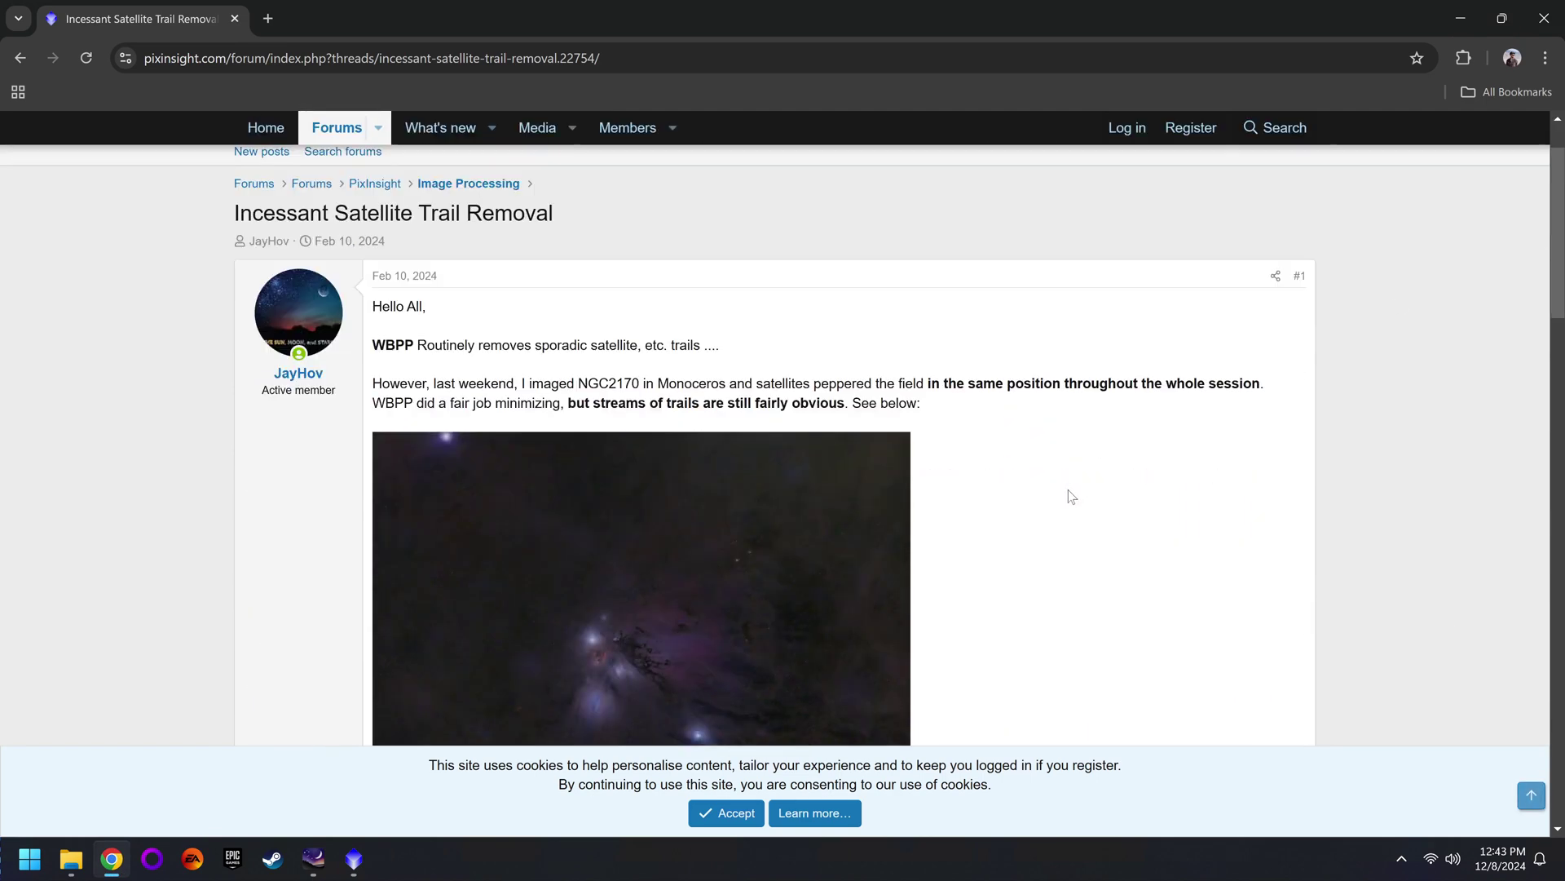
pyautogui.moveTo(242, 218); pyautogui.dragTo(590, 208)
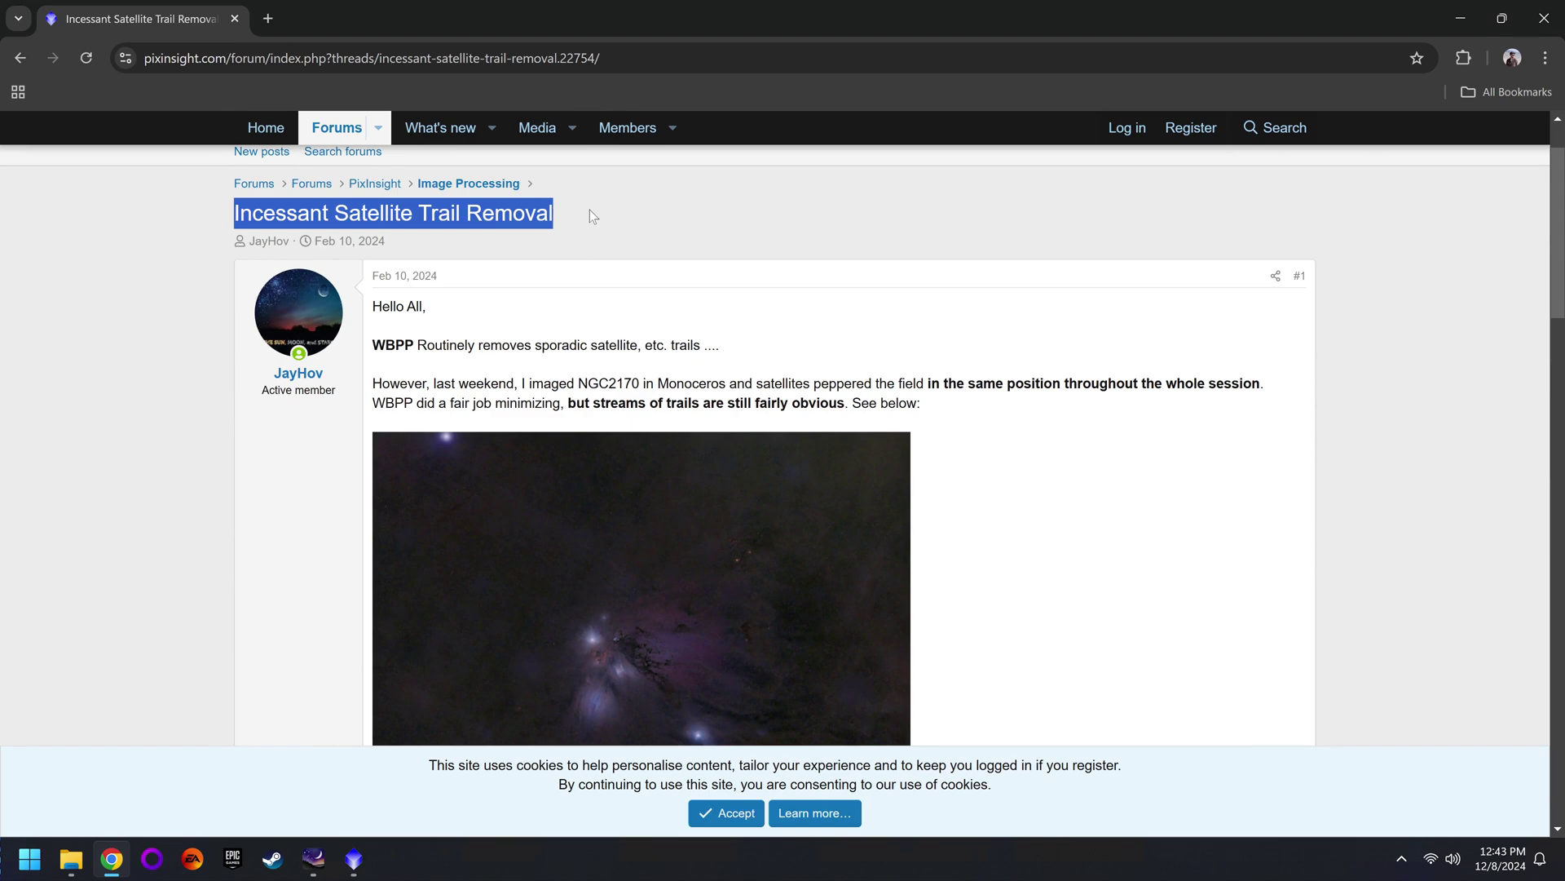
pyautogui.click(590, 208)
pyautogui.scroll(-2, 977, 483)
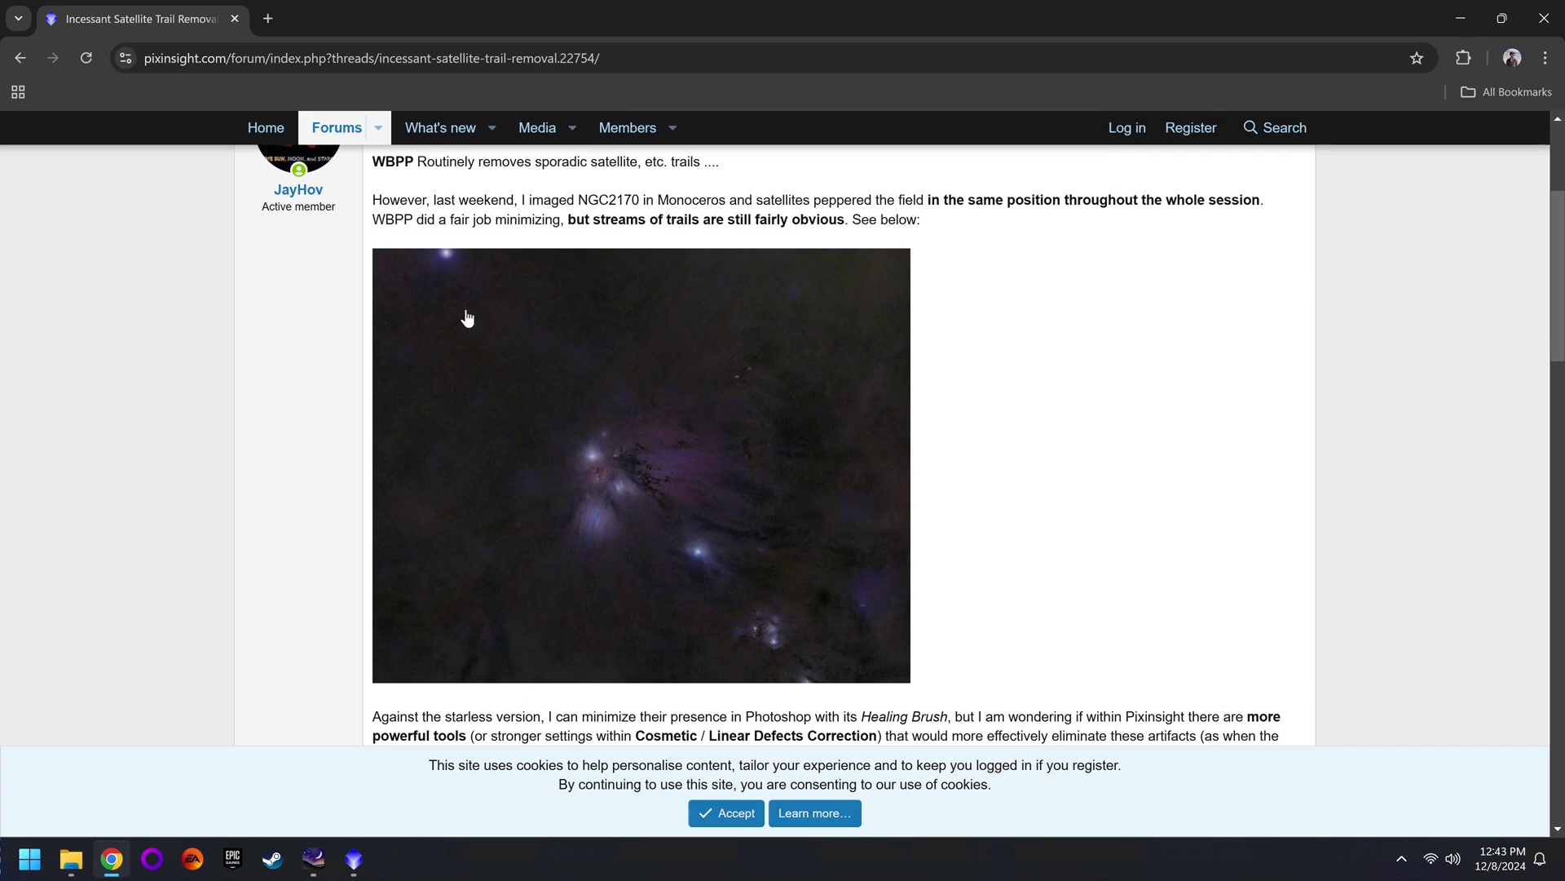
pyautogui.click(353, 859)
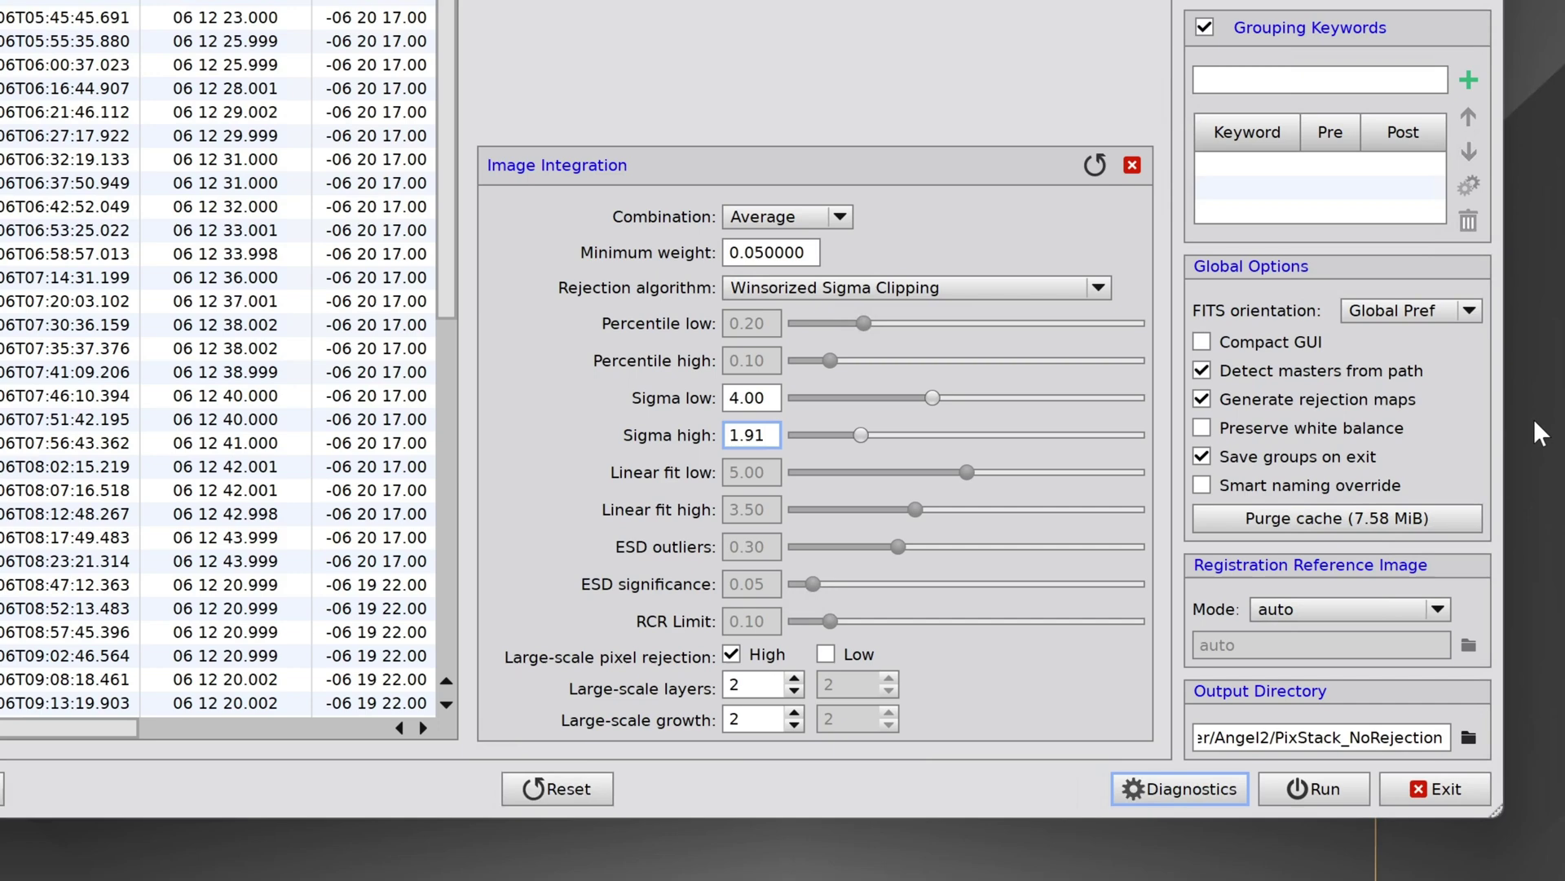
# Set Sigma high to 1.93 and close the Image Integration parameters.
pyautogui.click(1095, 165)
pyautogui.click(1133, 166)
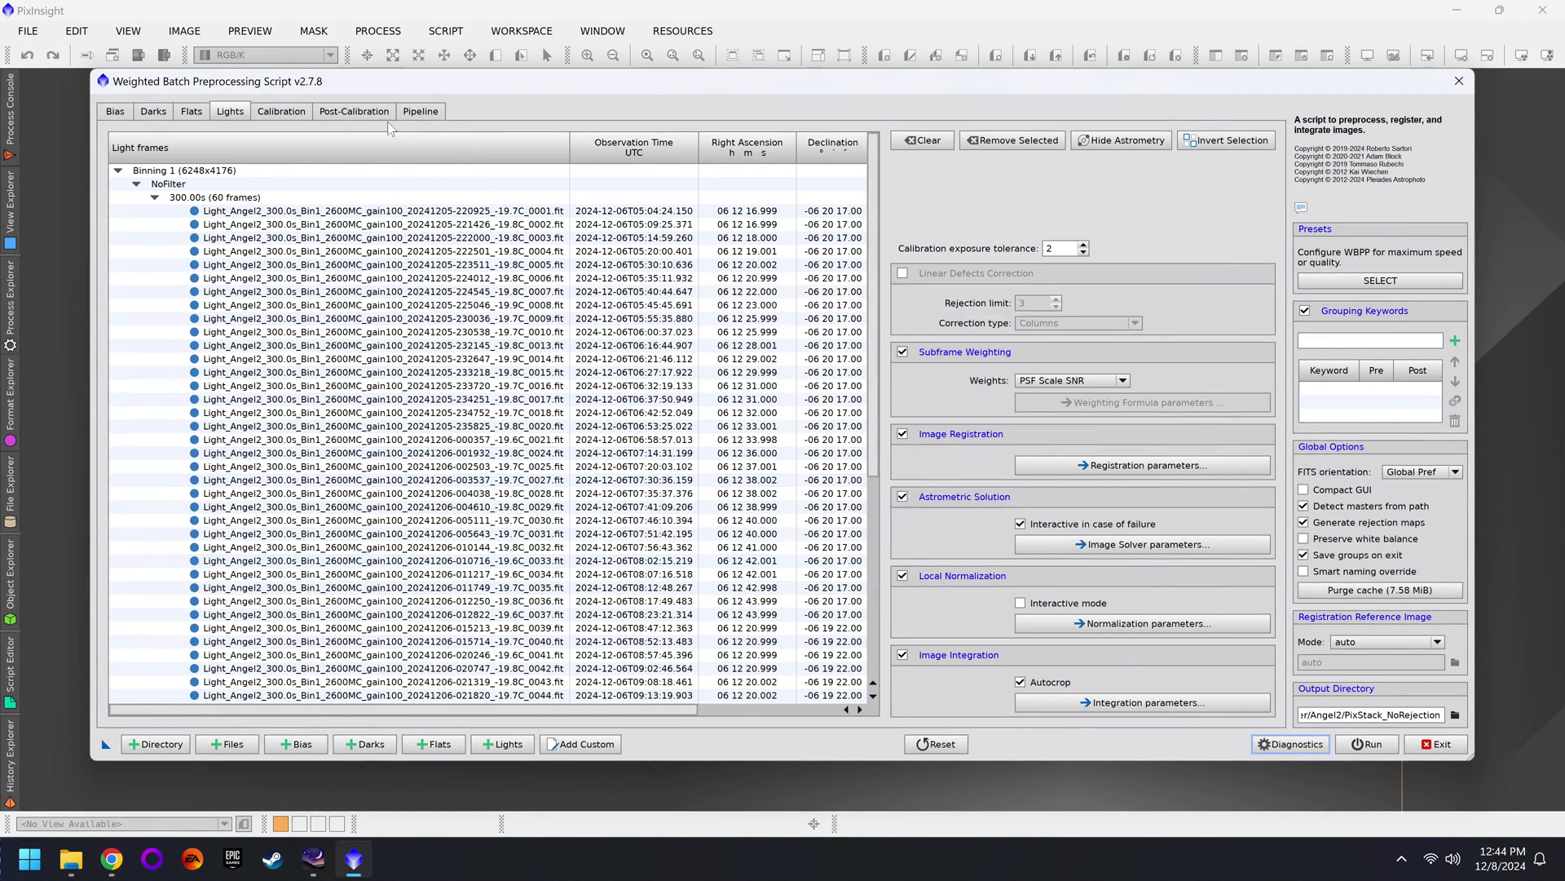
# Check the Post-Calibration, Lights and Calibration settings for the 60-frame light group.
pyautogui.click(354, 111)
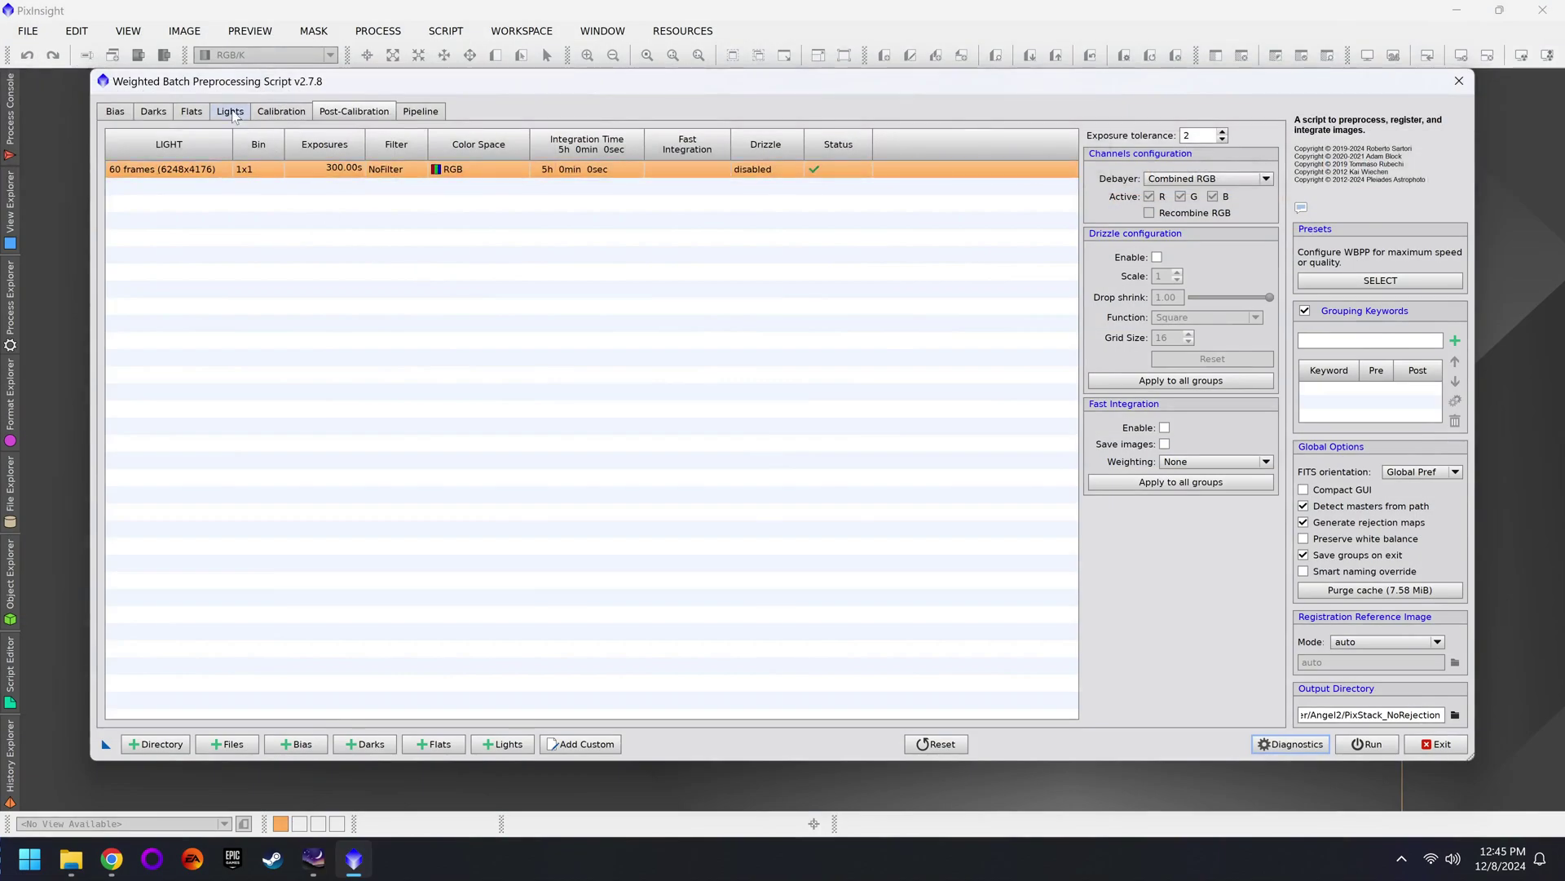
pyautogui.click(231, 113)
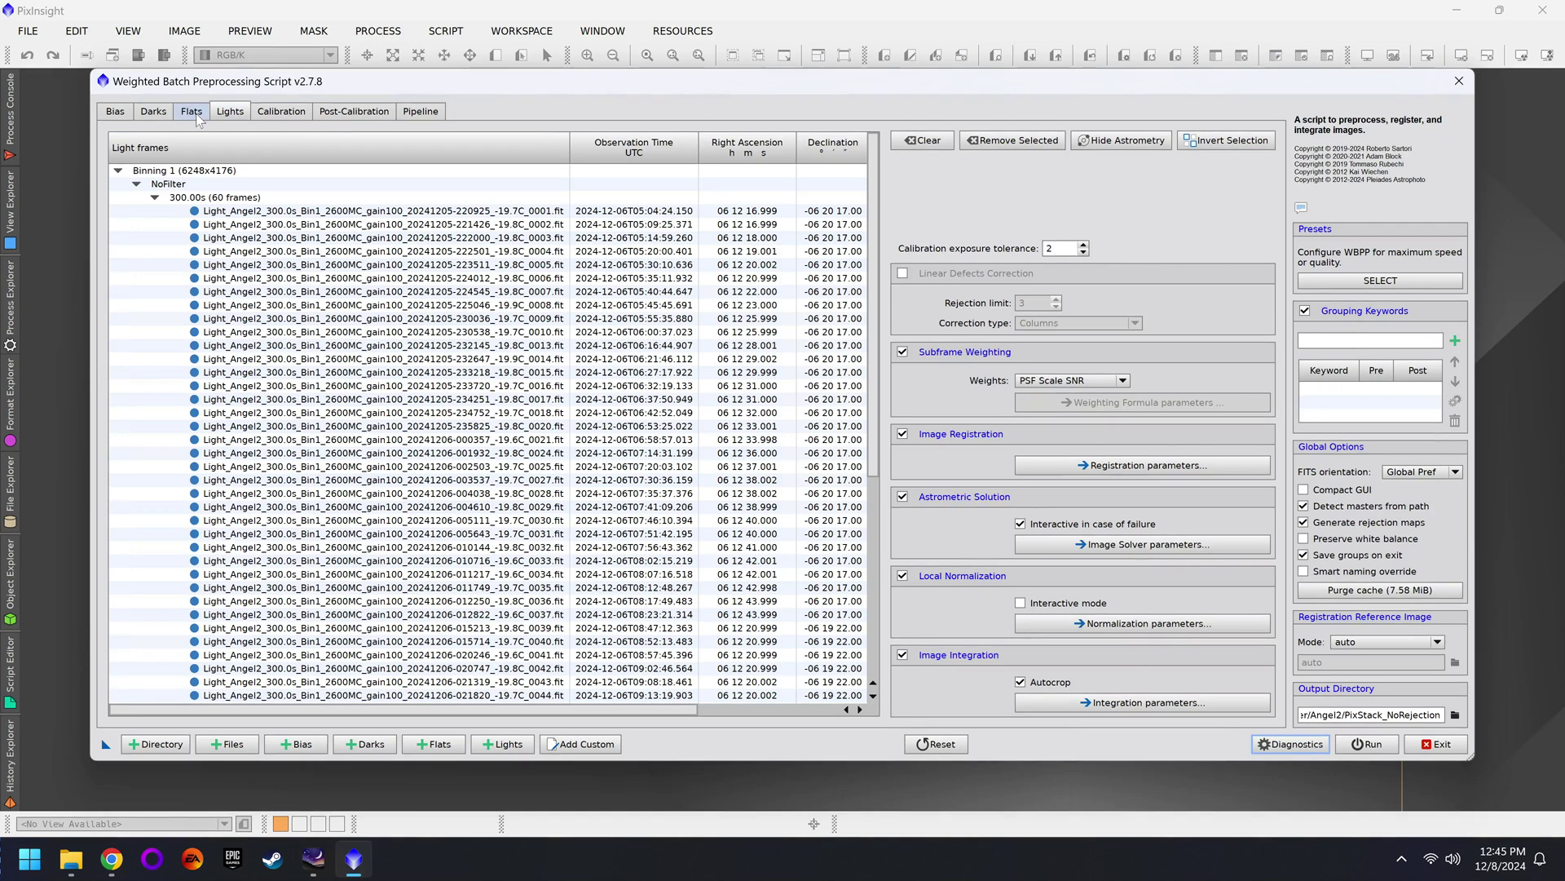
pyautogui.click(260, 112)
pyautogui.click(662, 434)
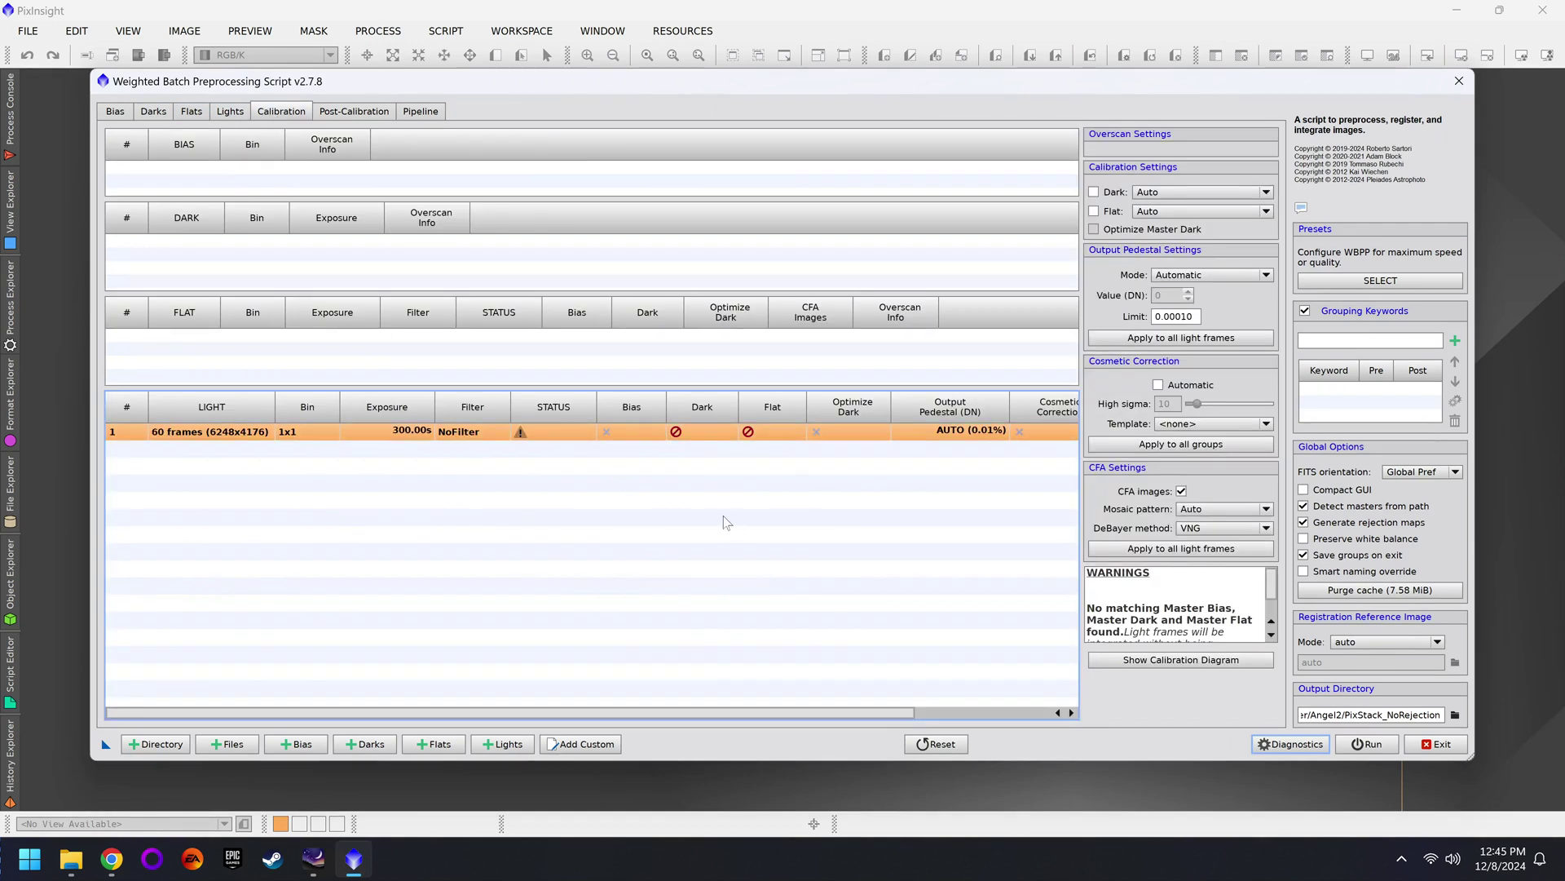
pyautogui.click(359, 113)
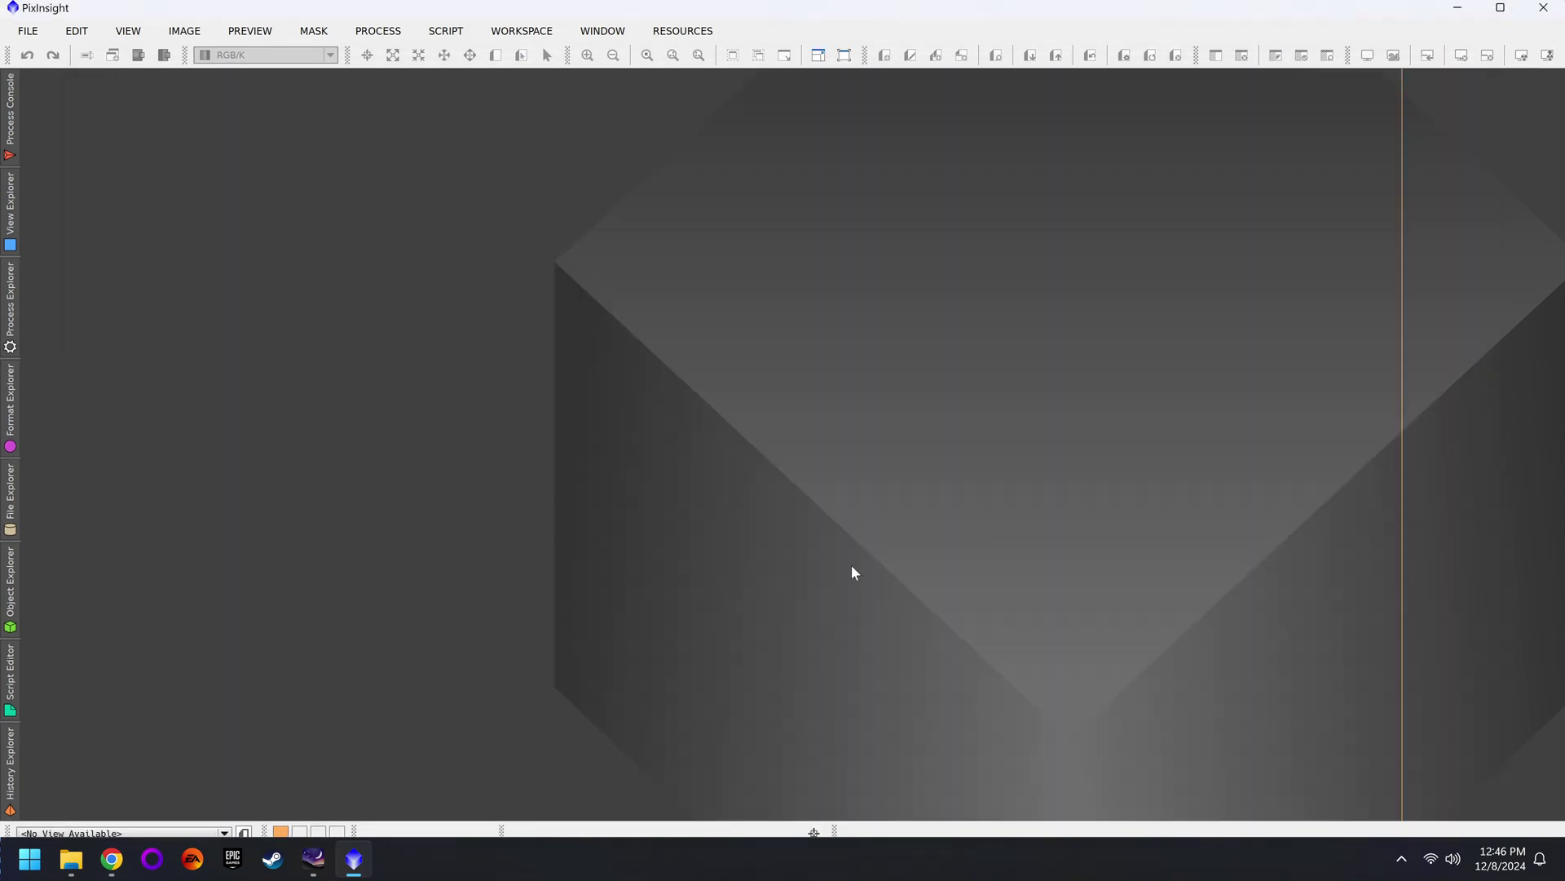
# Open masterLight_..._RGB.xisf from the master output folder with Ctrl+O.
pyautogui.hotkey('ctrl', 'o')
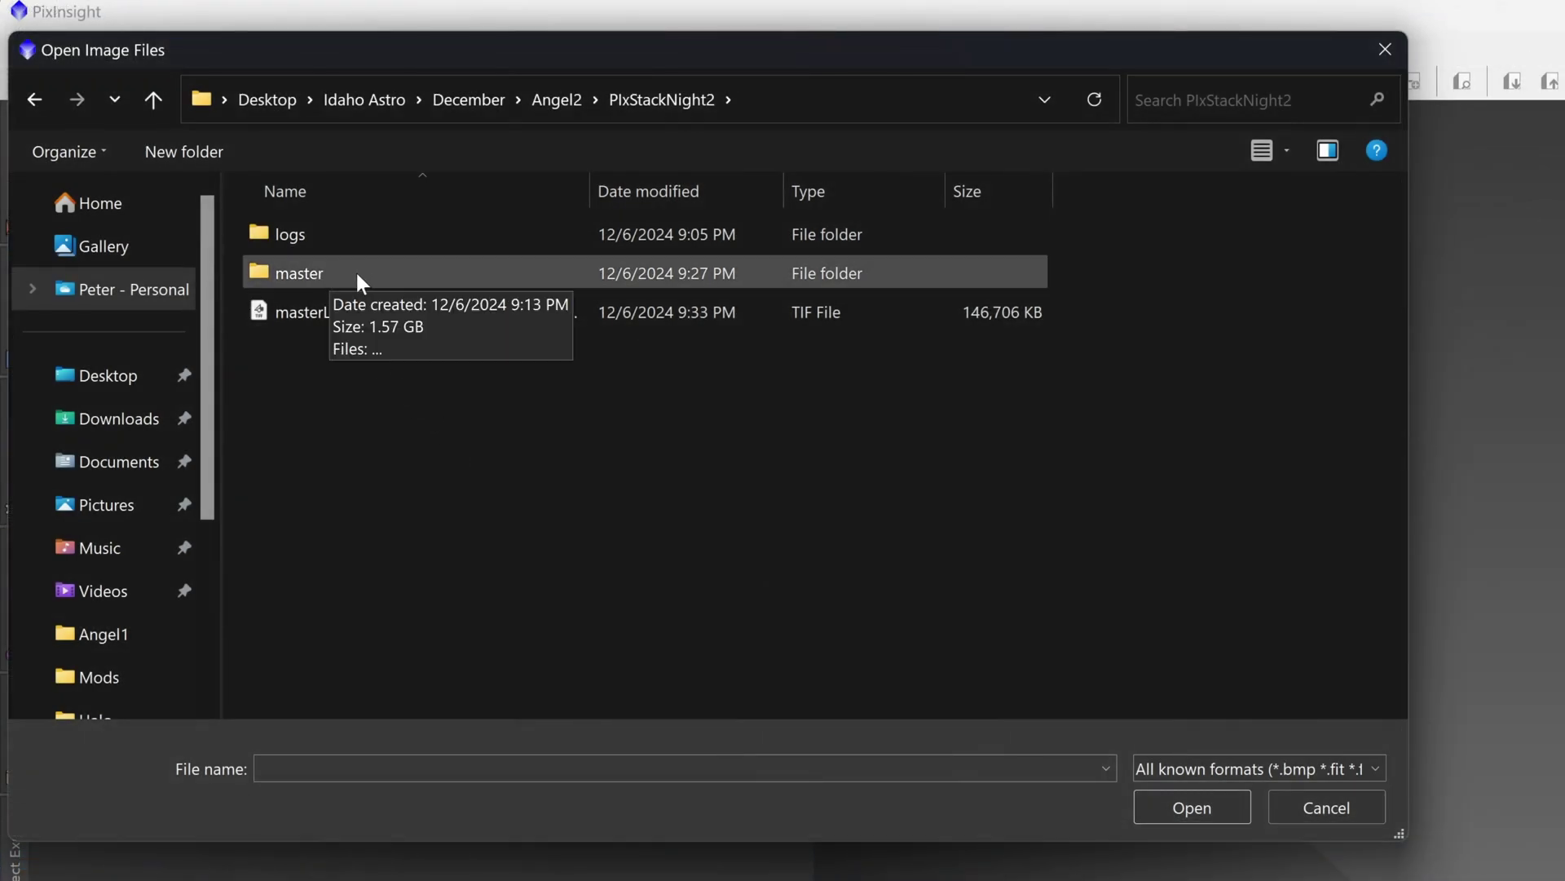
pyautogui.doubleClick(352, 278)
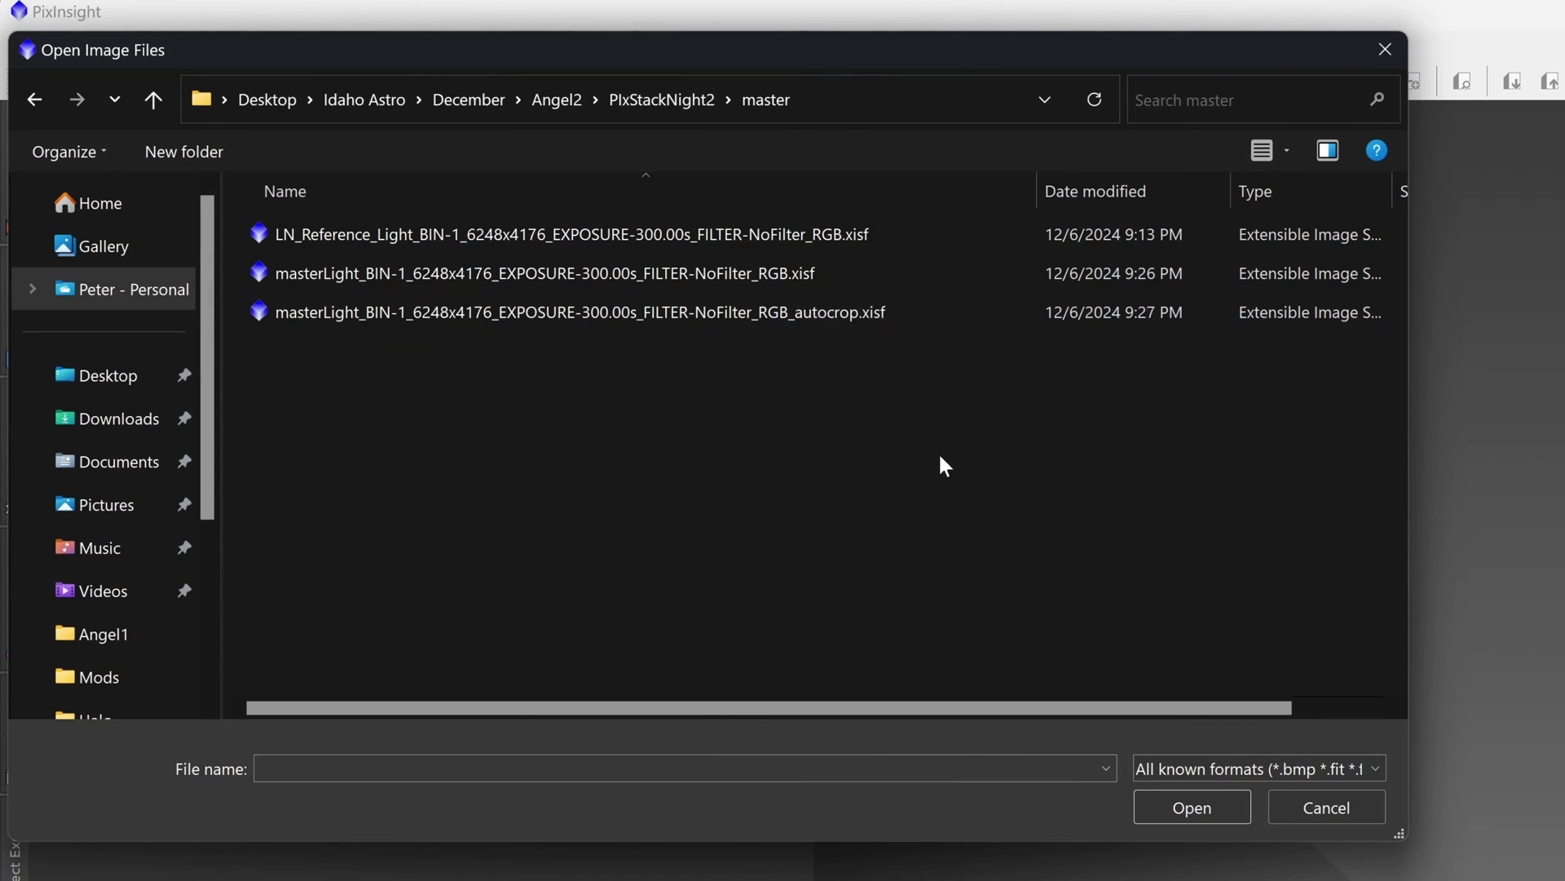
pyautogui.click(515, 276)
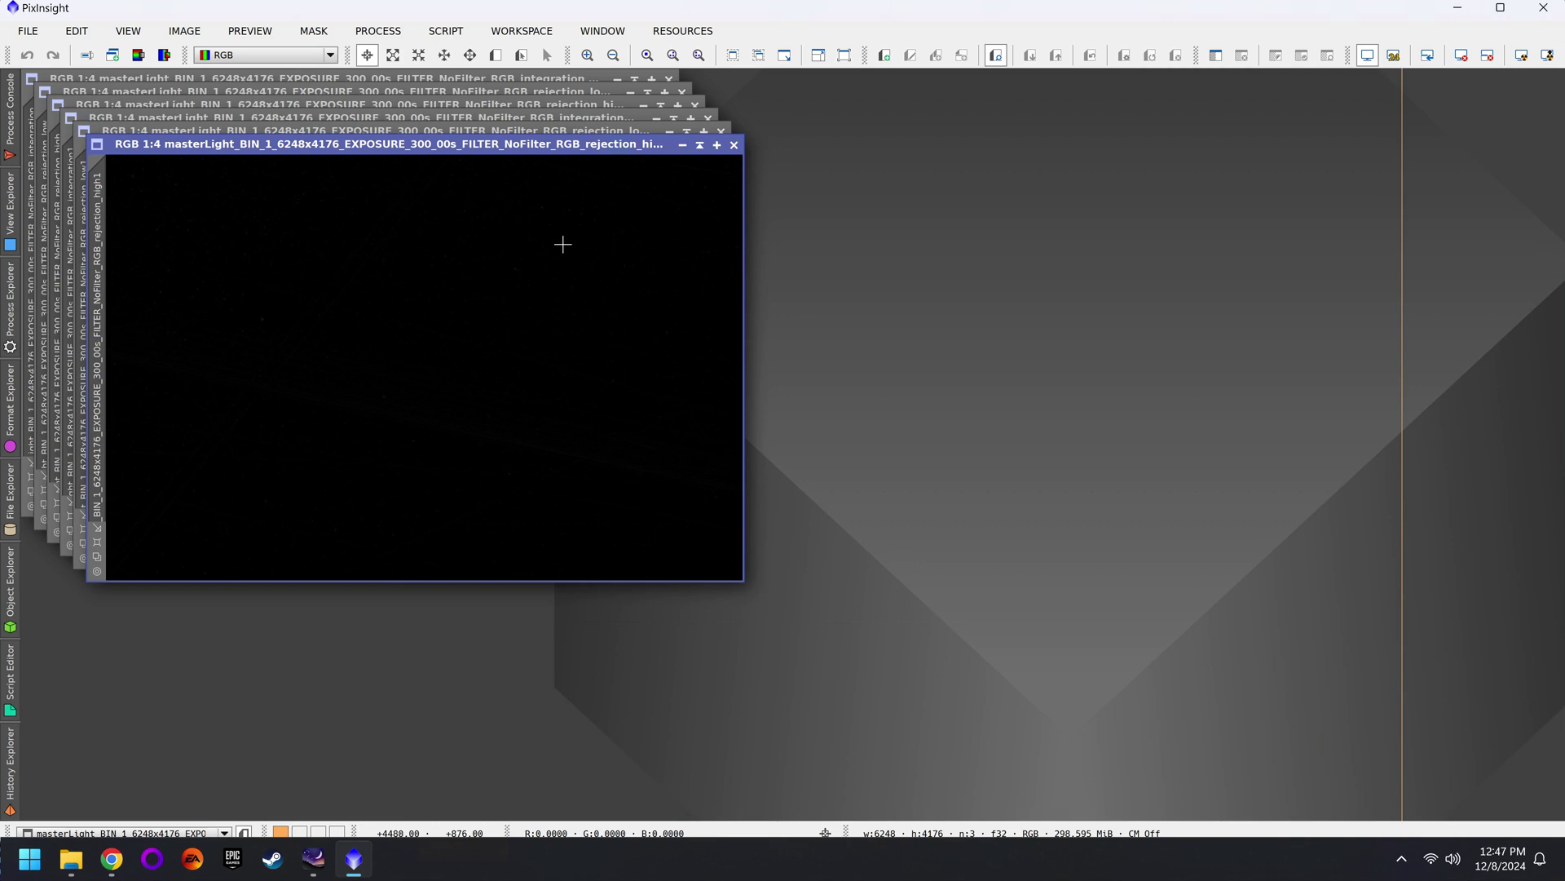
# Auto-stretch rejection_high1, move it aside, zoom in on its satellite trails, then close it.
pyautogui.hotkey('ctrl', 'a')
pyautogui.moveTo(424, 152); pyautogui.dragTo(679, 203)
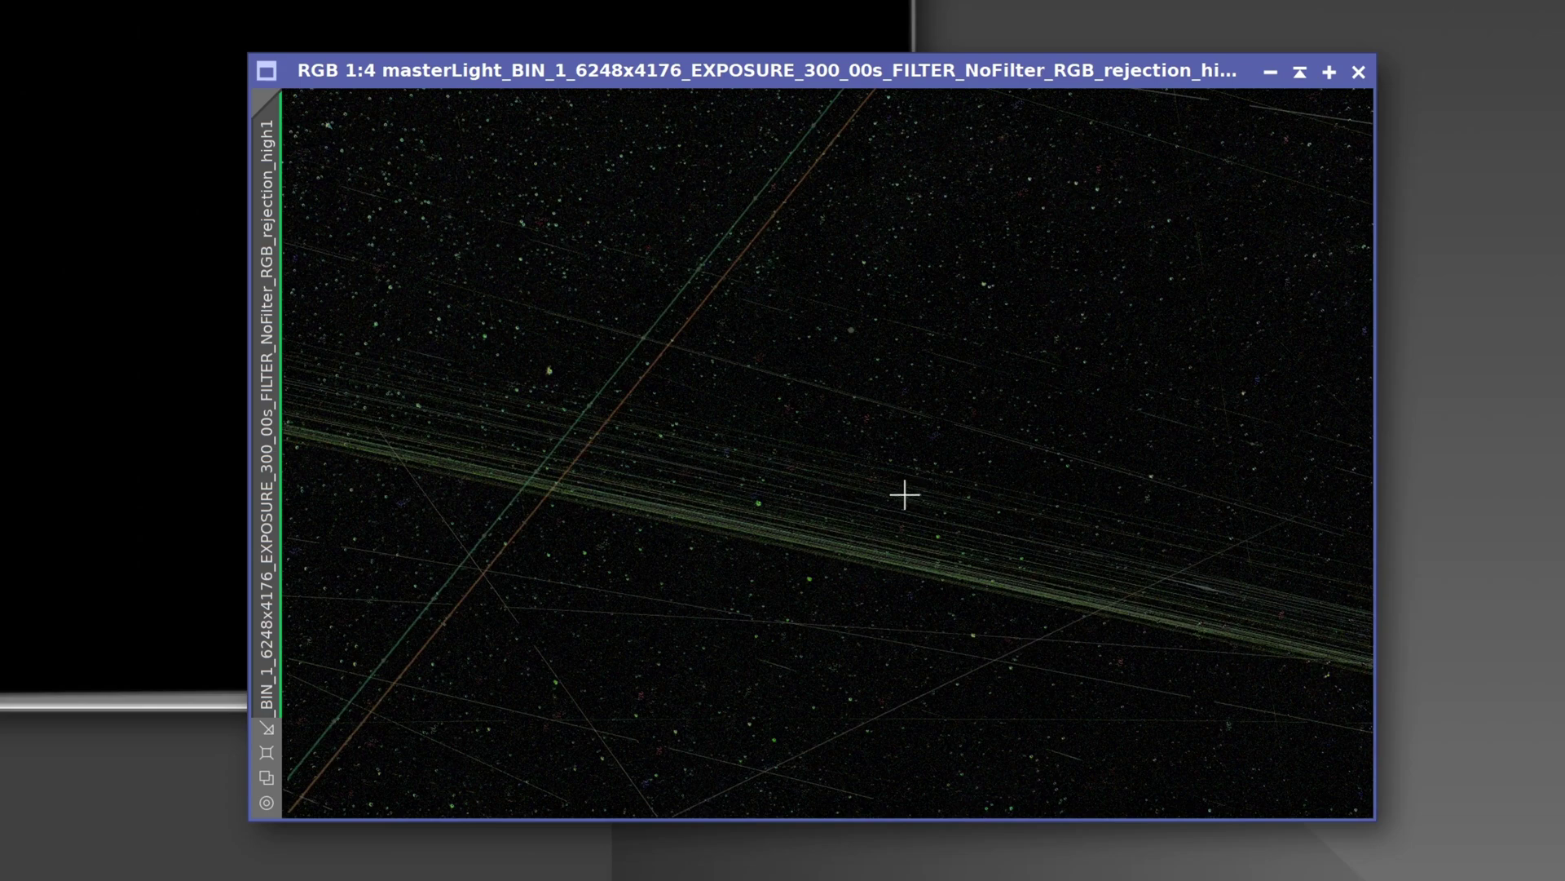
pyautogui.scroll(2, 905, 428)
pyautogui.scroll(2, 896, 425)
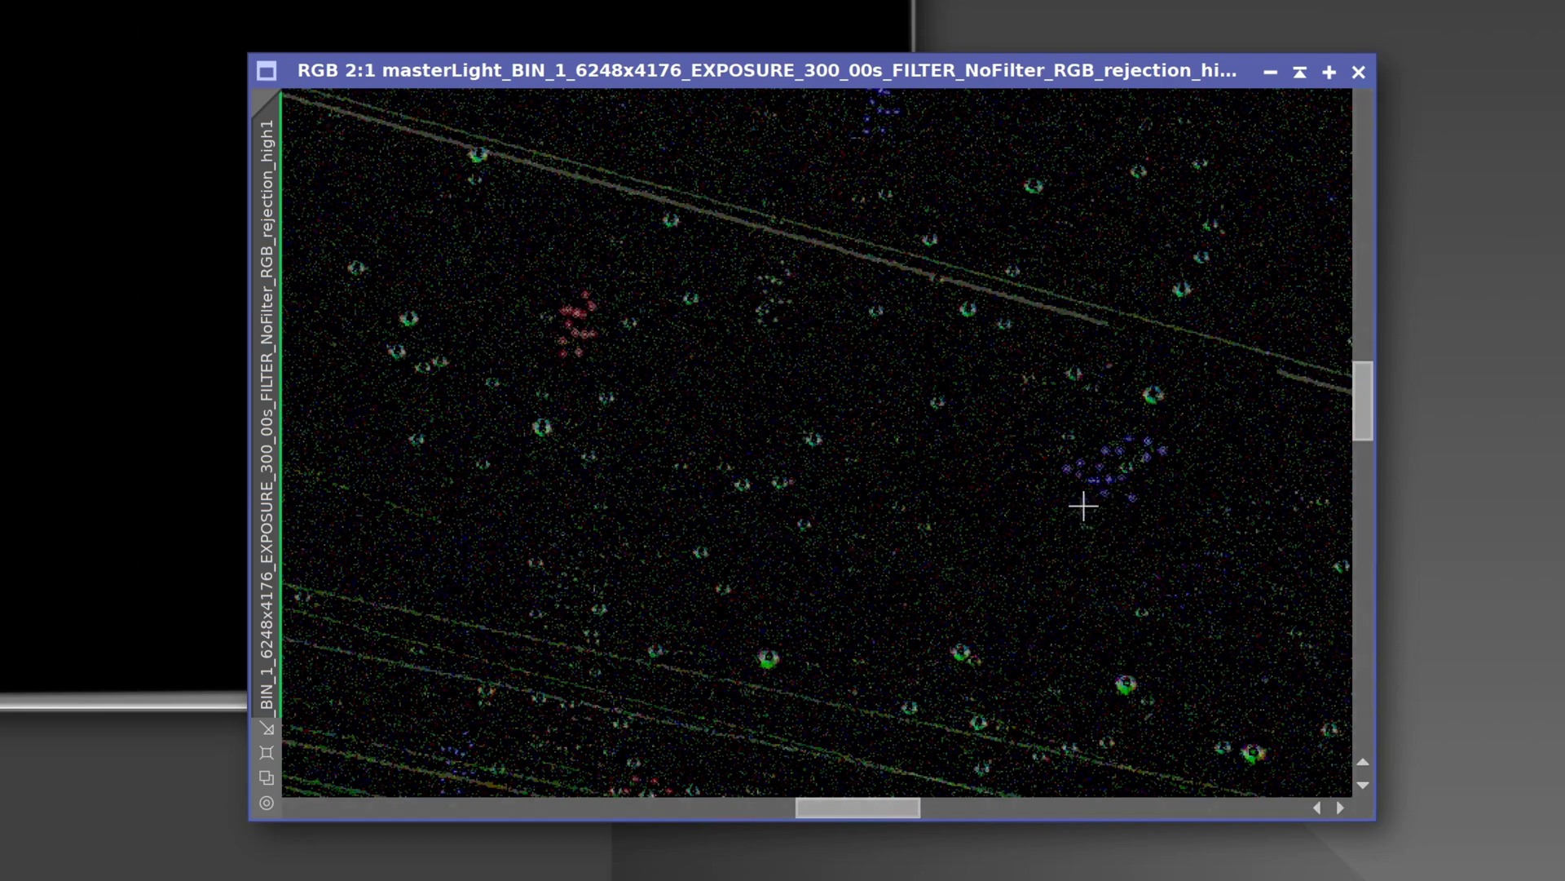
pyautogui.scroll(-4, 1083, 506)
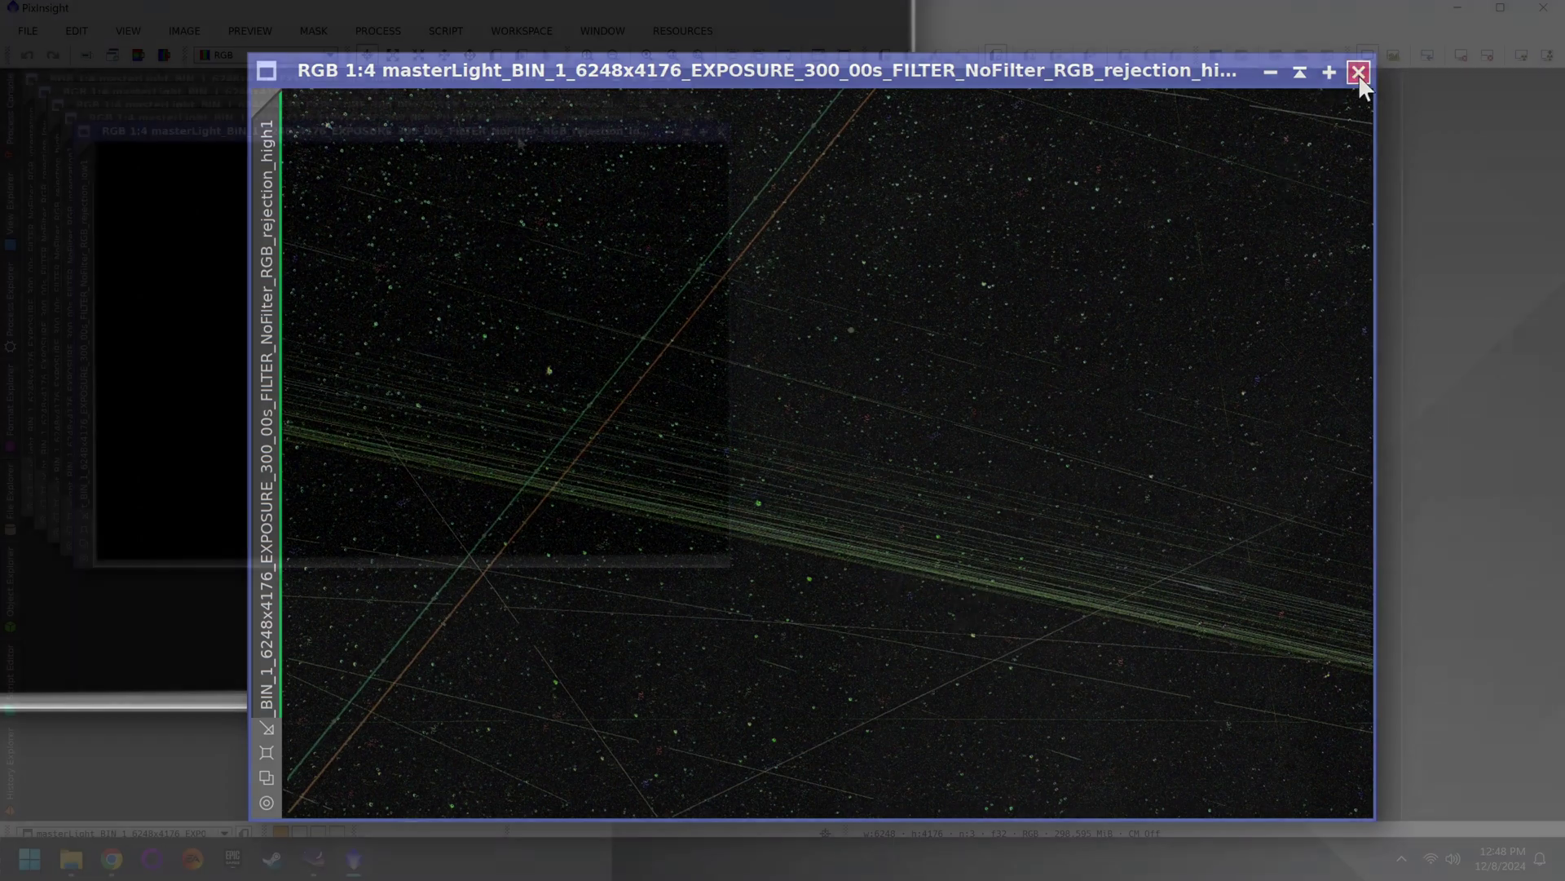
pyautogui.click(1359, 71)
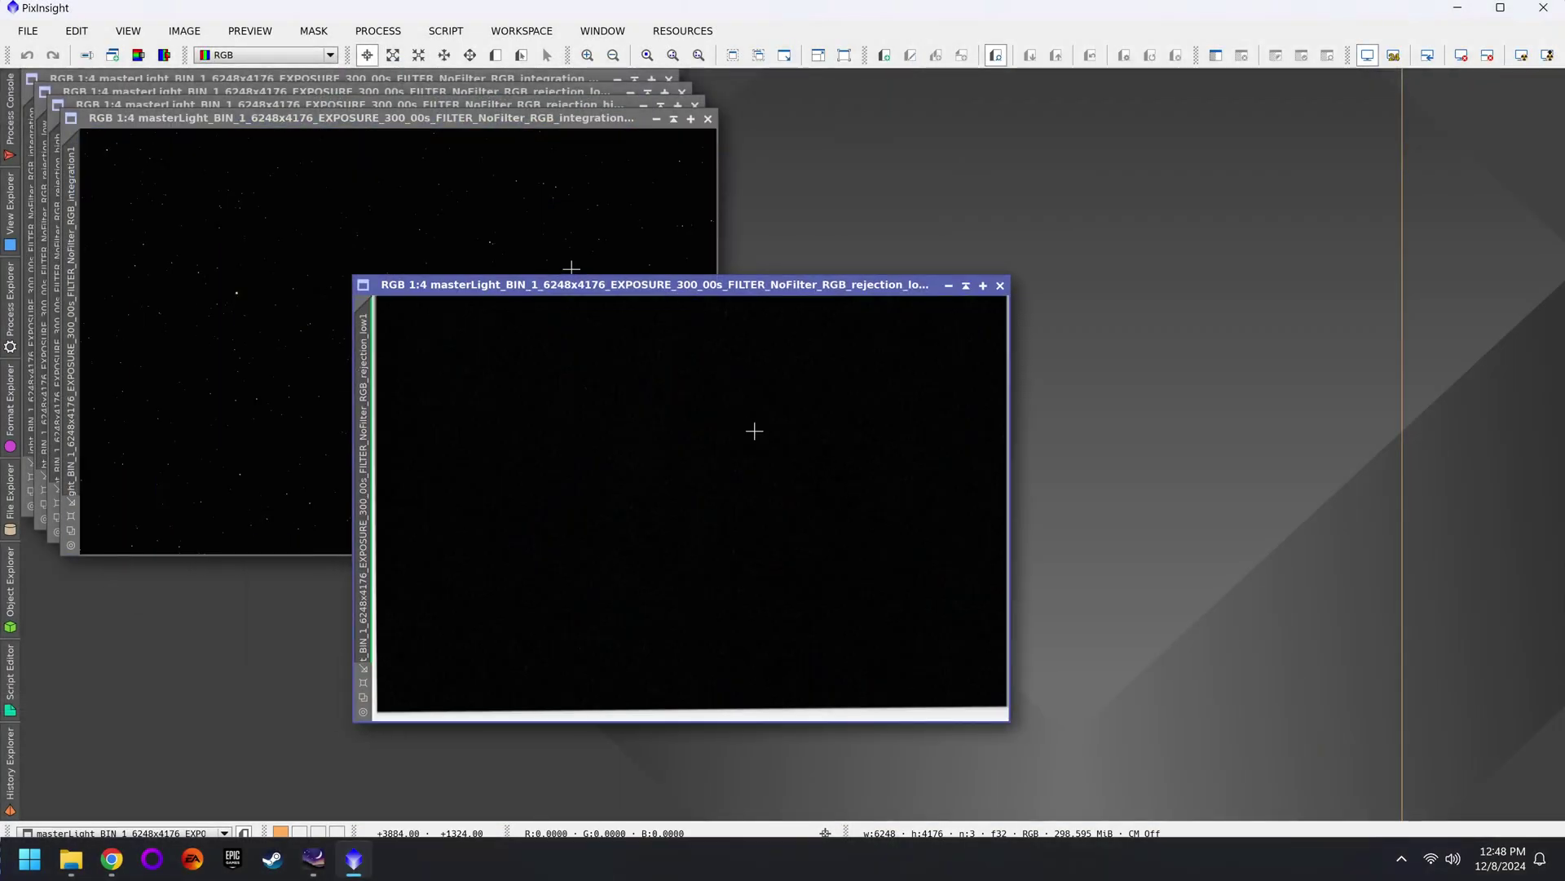
# Close the rejection maps and move the auto-stretched integration image to the right.
pyautogui.click(1000, 285)
pyautogui.moveTo(408, 119); pyautogui.dragTo(1162, 181)
pyautogui.hotkey('ctrl', 'a')
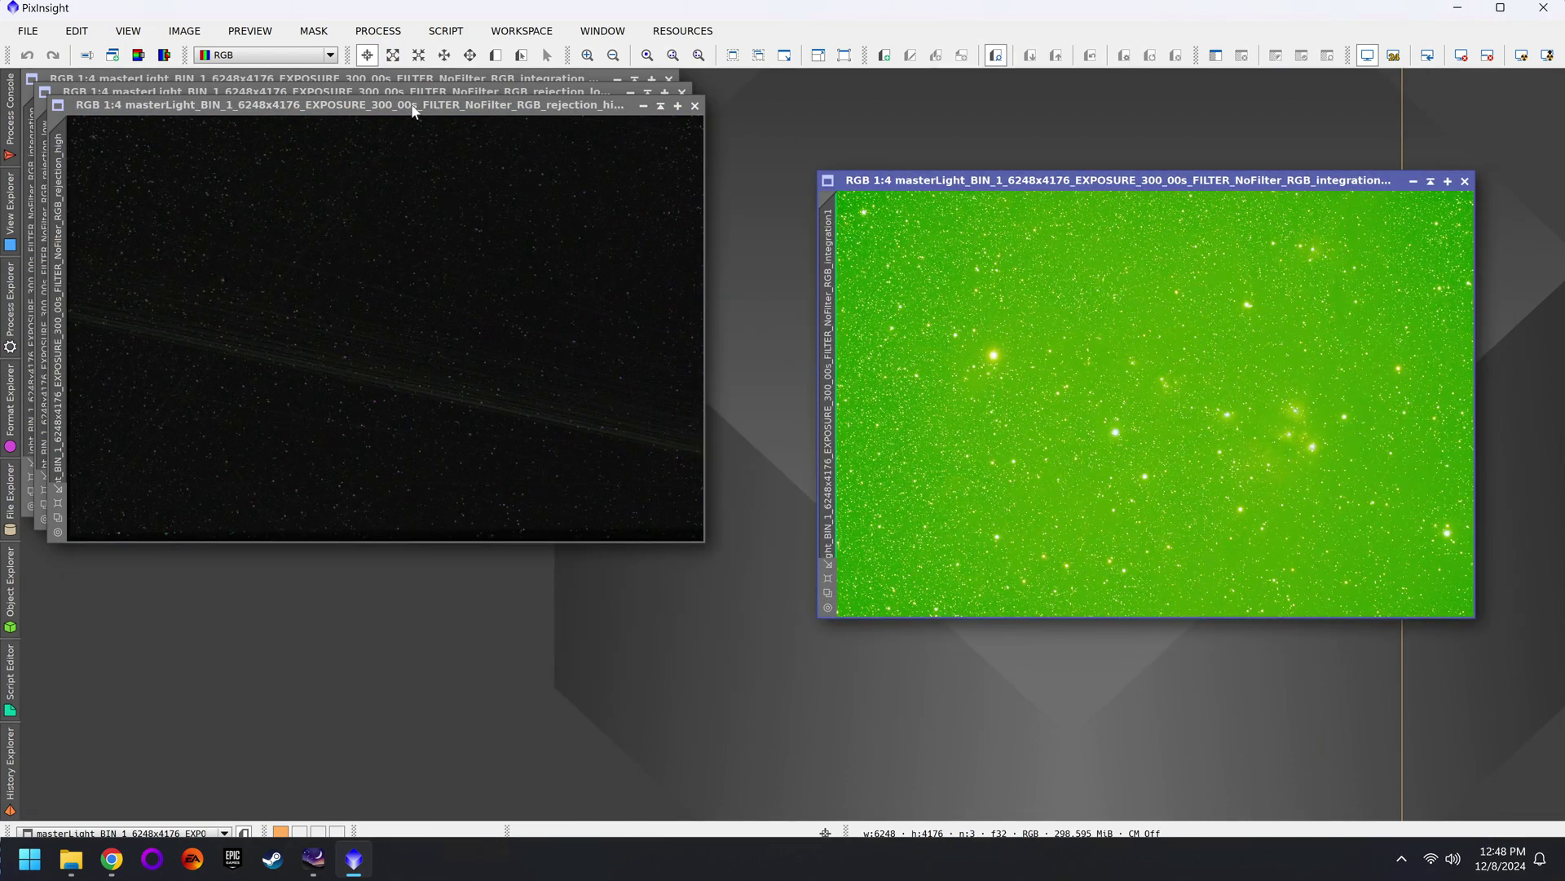
pyautogui.click(414, 109)
pyautogui.hotkey('ctrl', 'a')
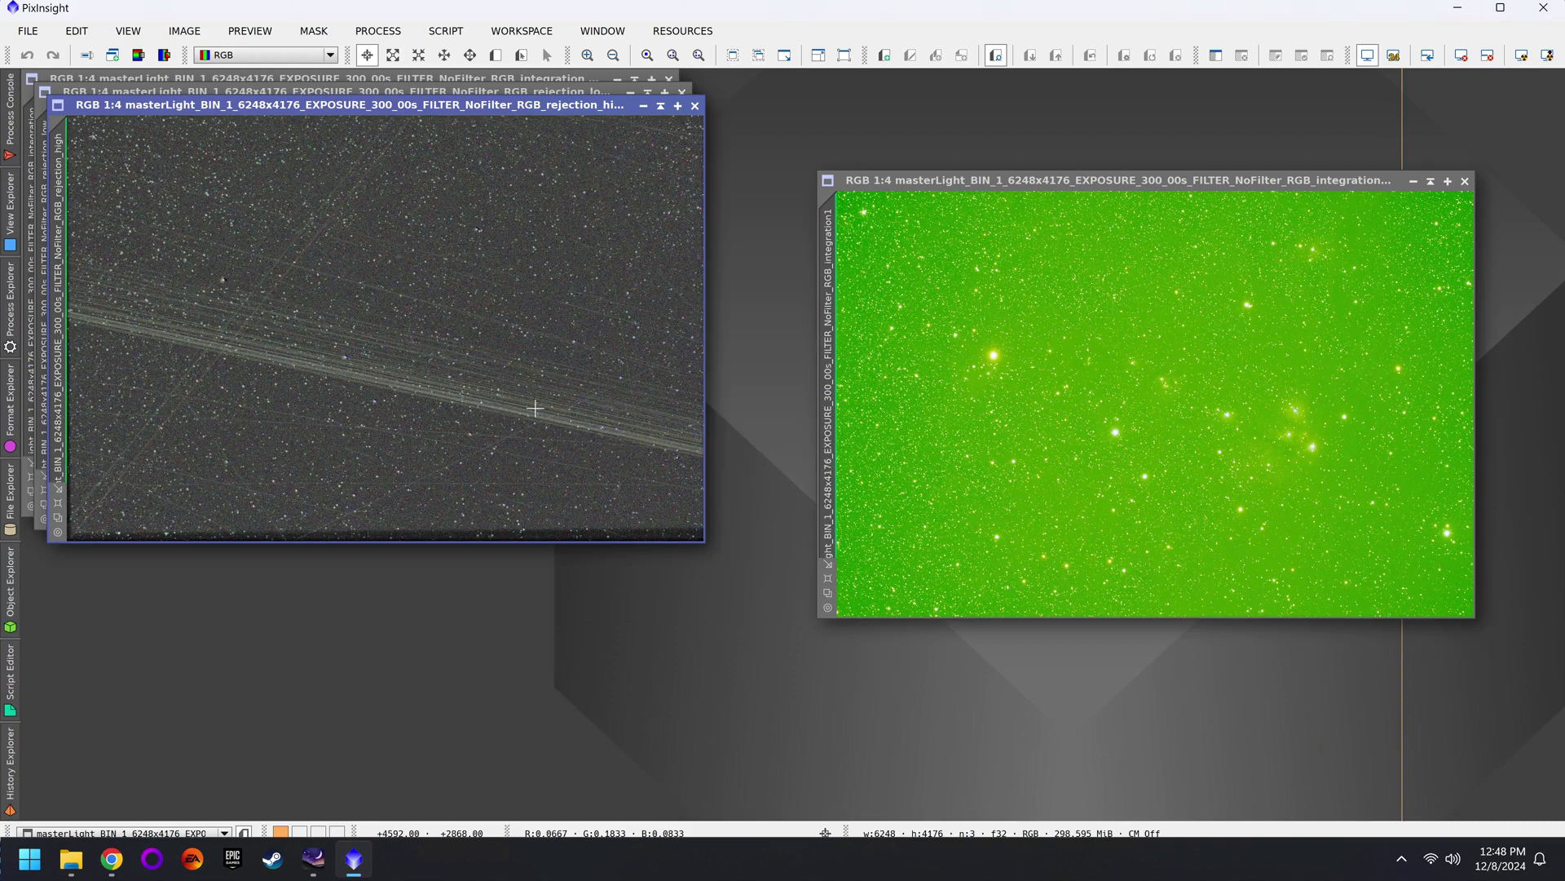
pyautogui.hotkey('ctrl', 'w')
pyautogui.hotkey('ctrl', 'w')
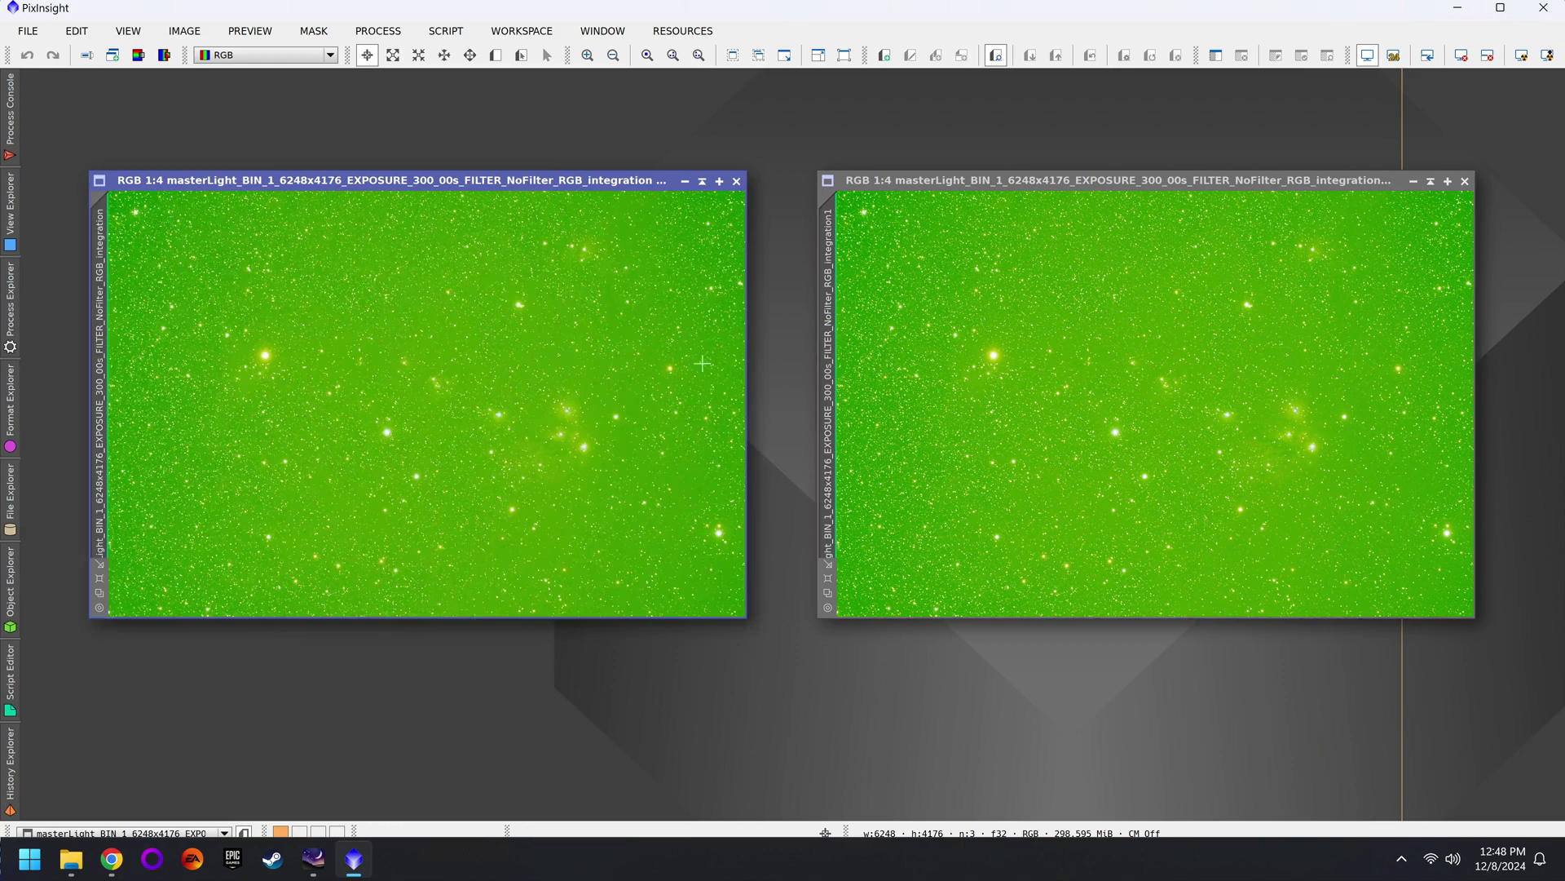
# Apply SpectrophotometricColorCalibration to the right image and adjust its STF stretch to match the left.
pyautogui.click(10, 300)
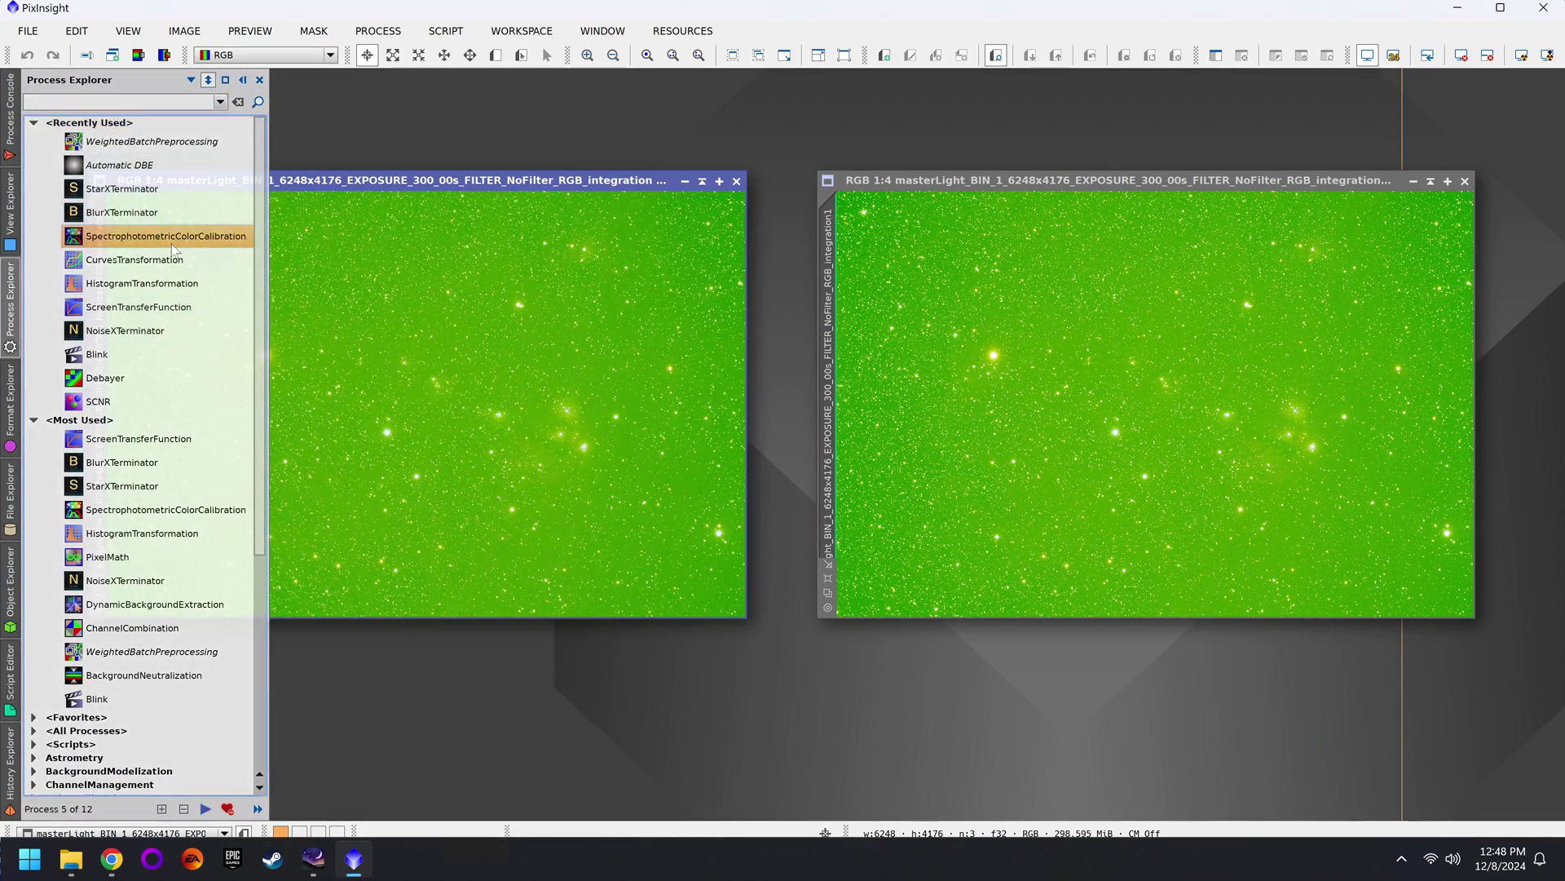
pyautogui.doubleClick(172, 241)
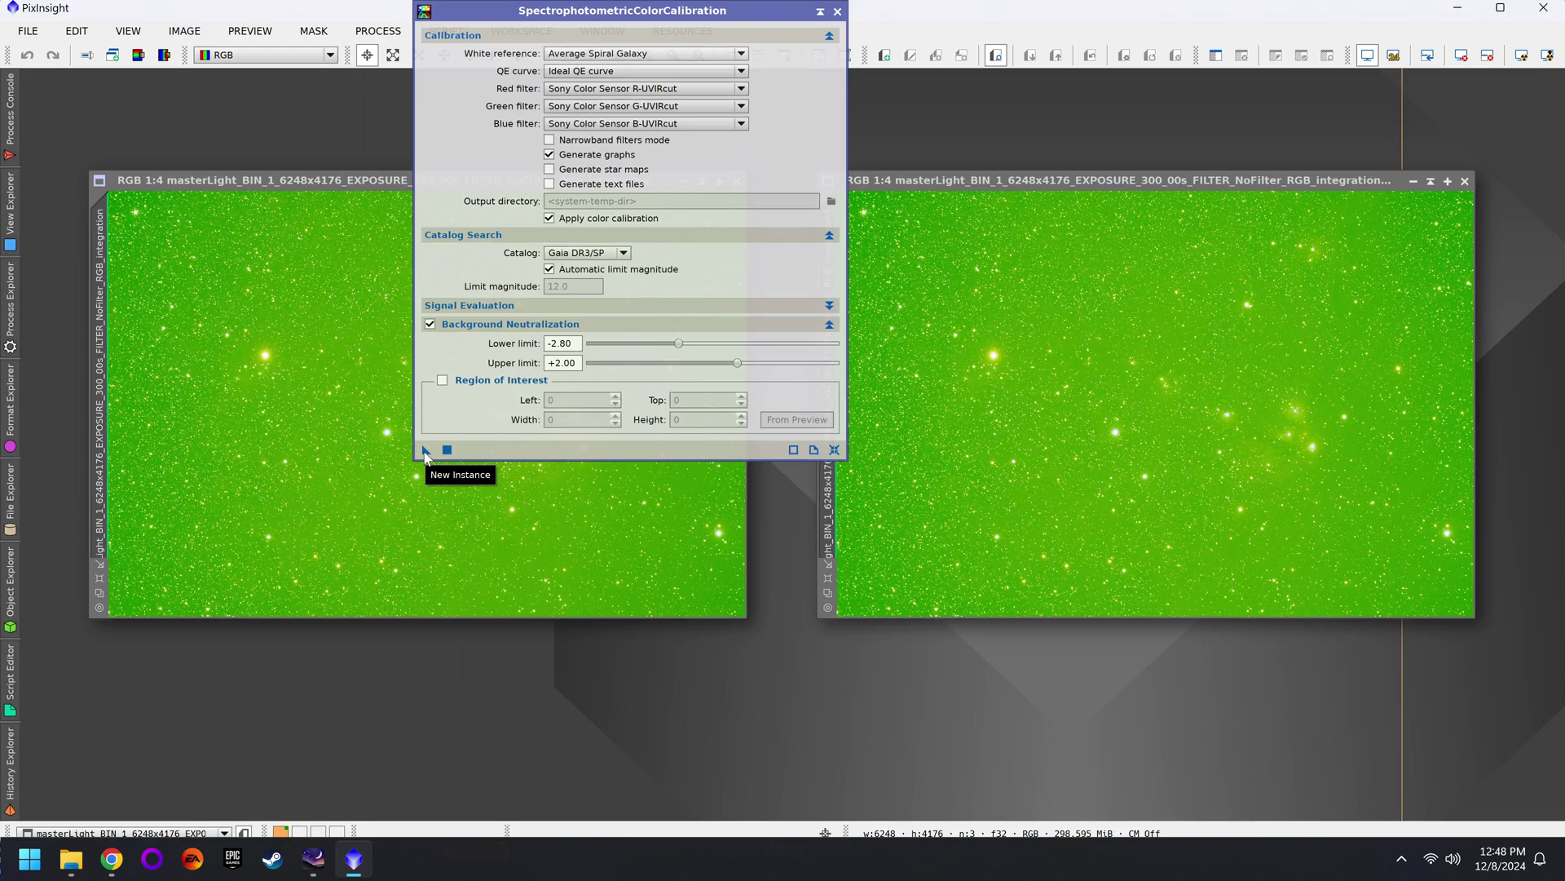
pyautogui.moveTo(425, 453); pyautogui.dragTo(1009, 461)
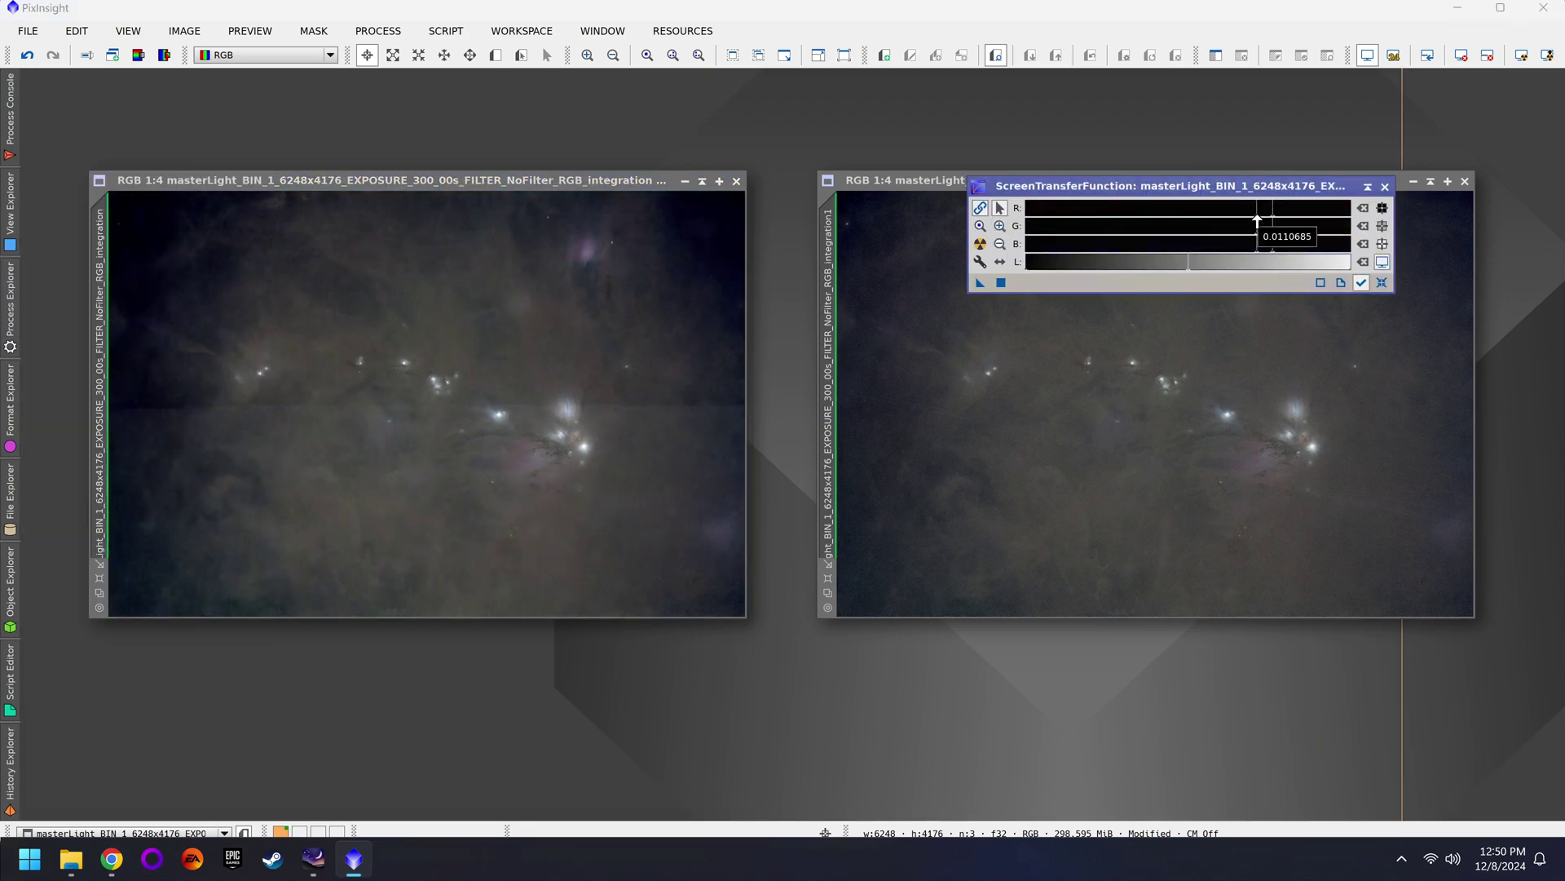
pyautogui.moveTo(1257, 220); pyautogui.dragTo(1145, 220)
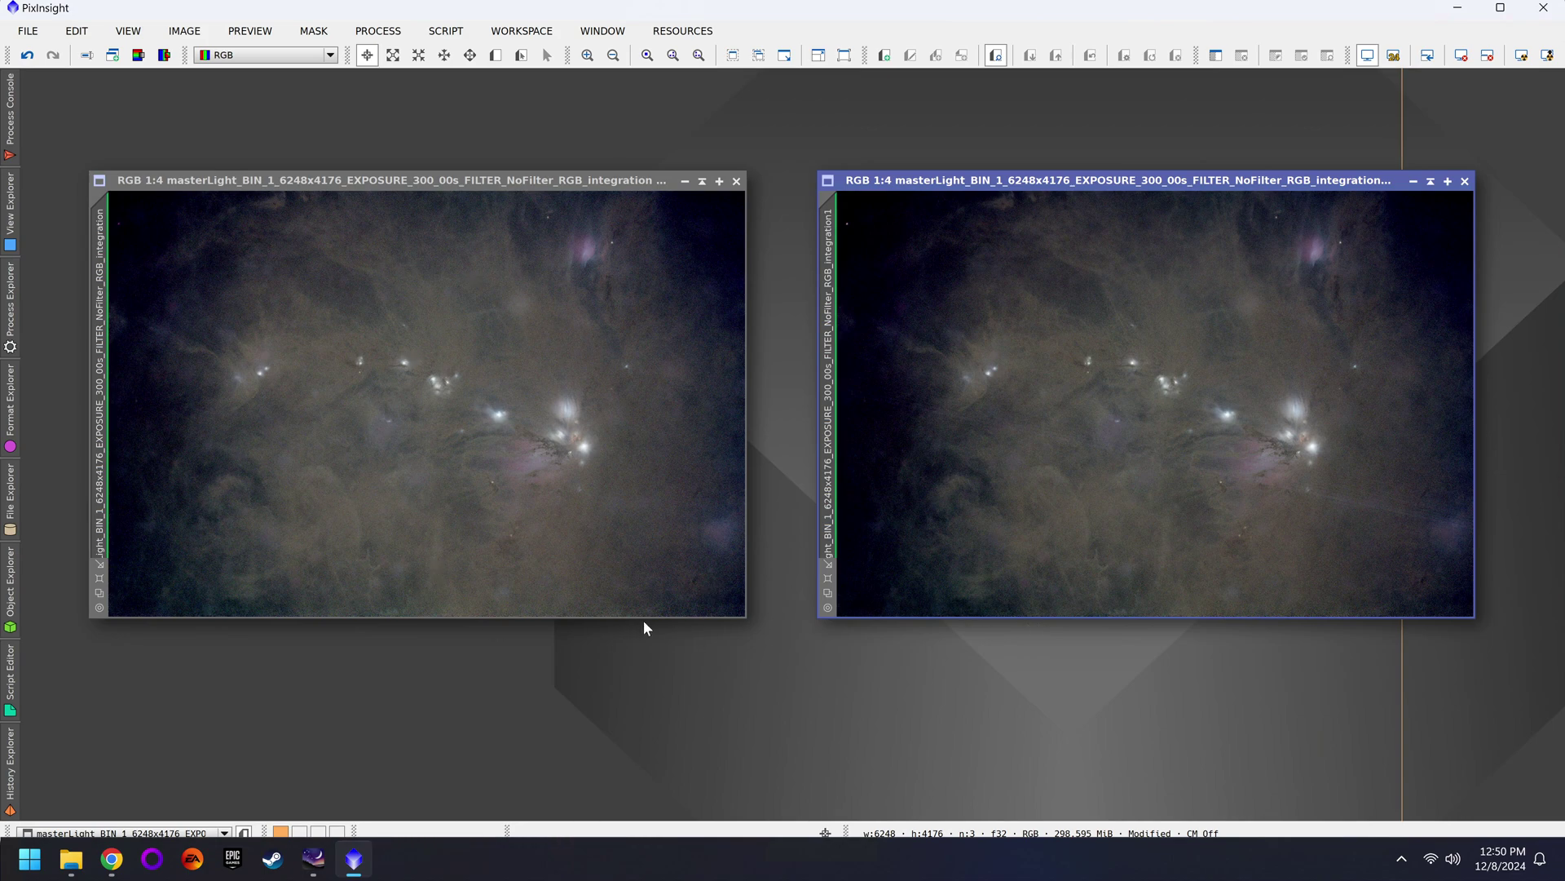
# Zoom in and sync the left view to the right view's region.
pyautogui.scroll(3, 1092, 444)
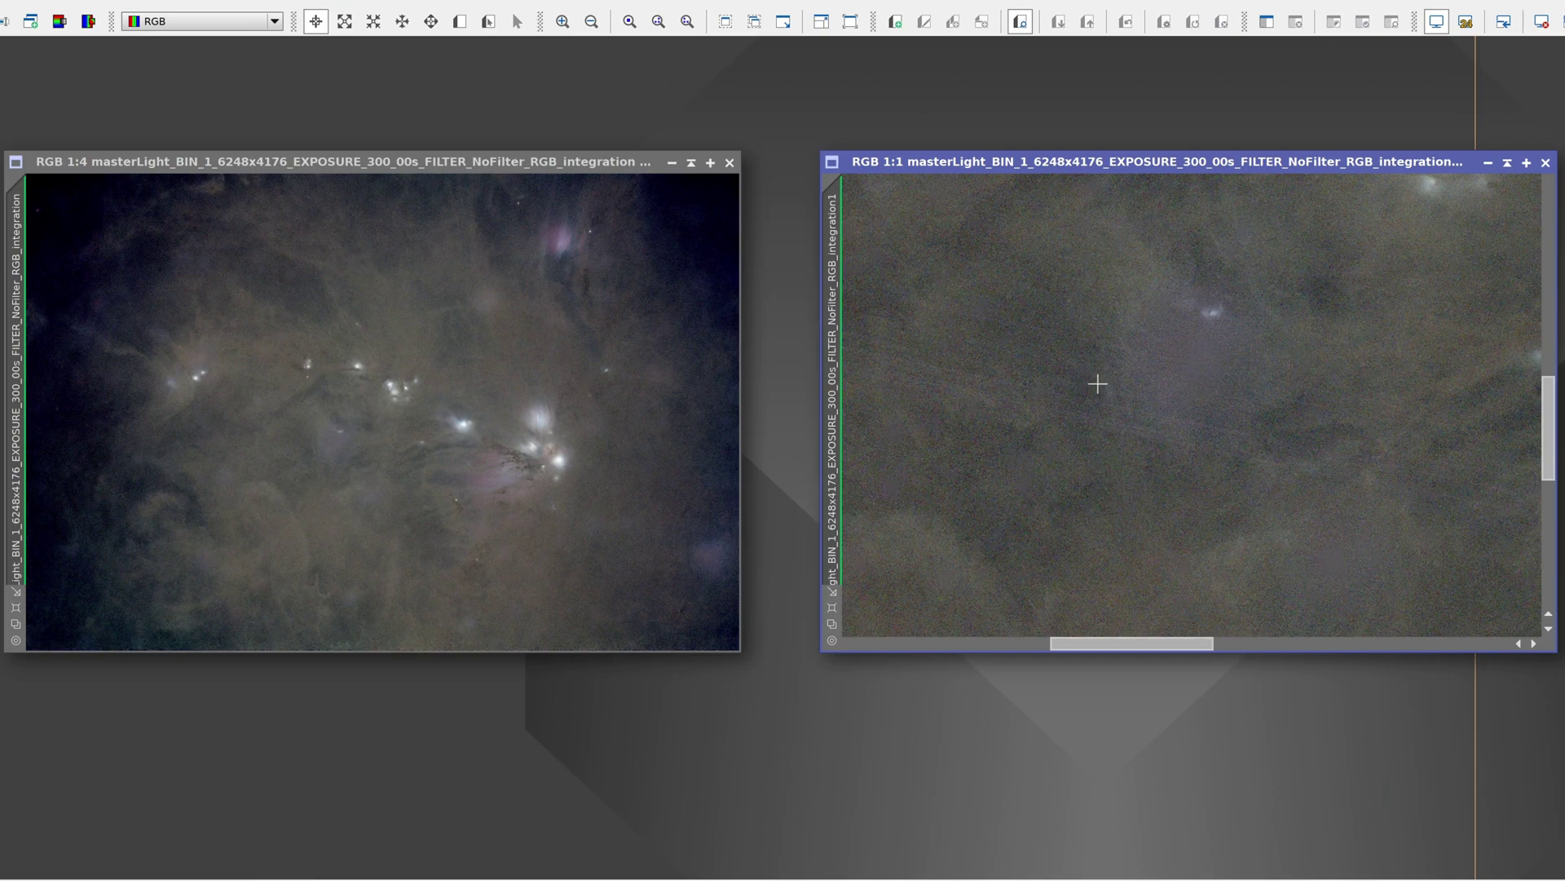
pyautogui.scroll(4, 286, 421)
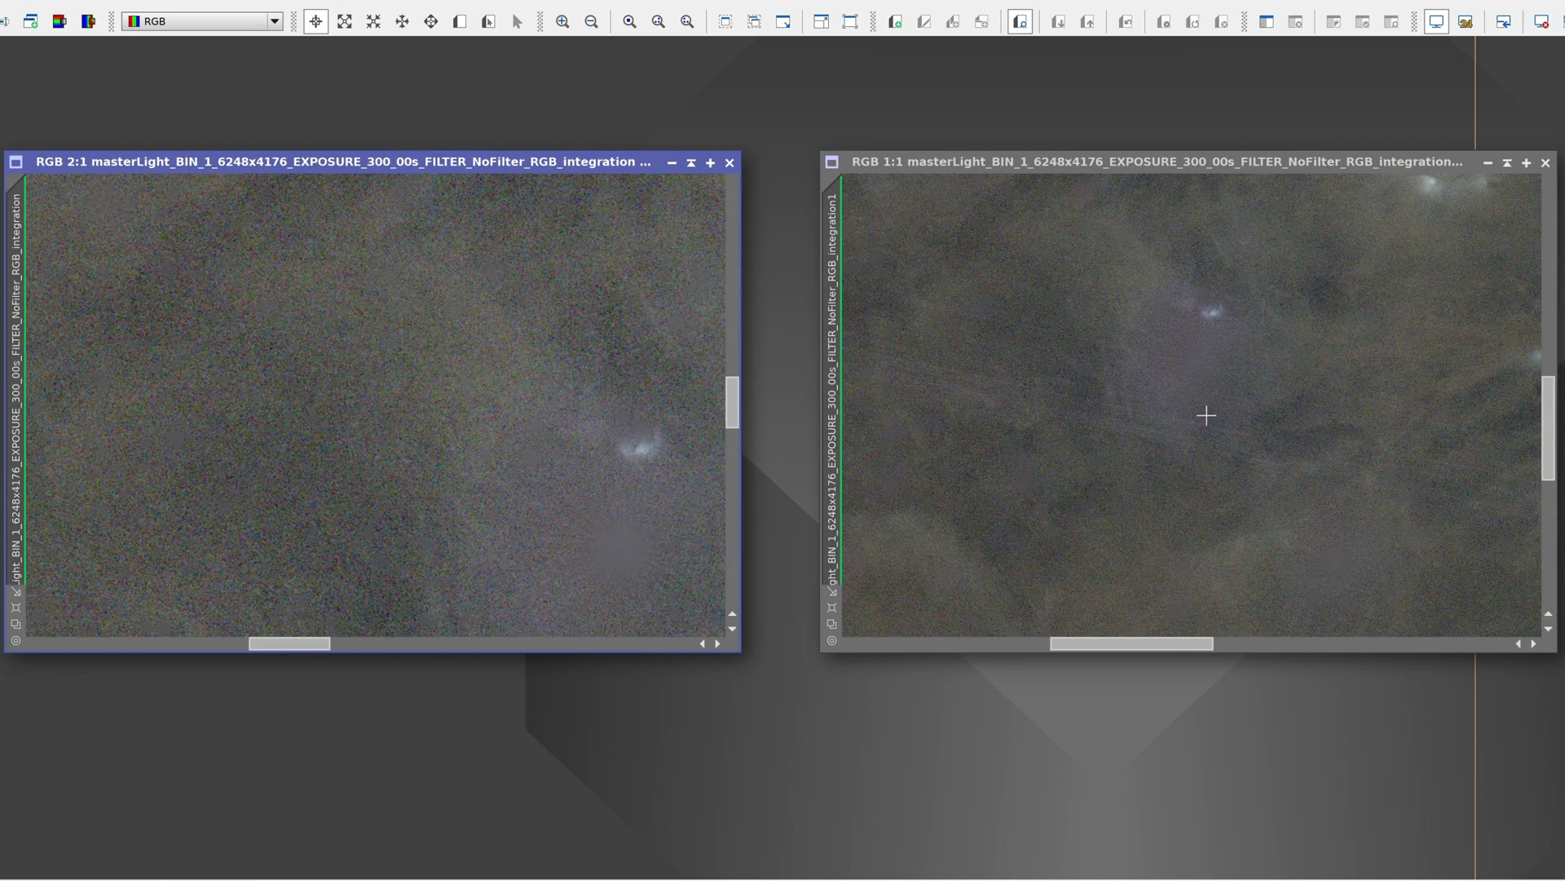
pyautogui.moveTo(1207, 416); pyautogui.dragTo(454, 514)
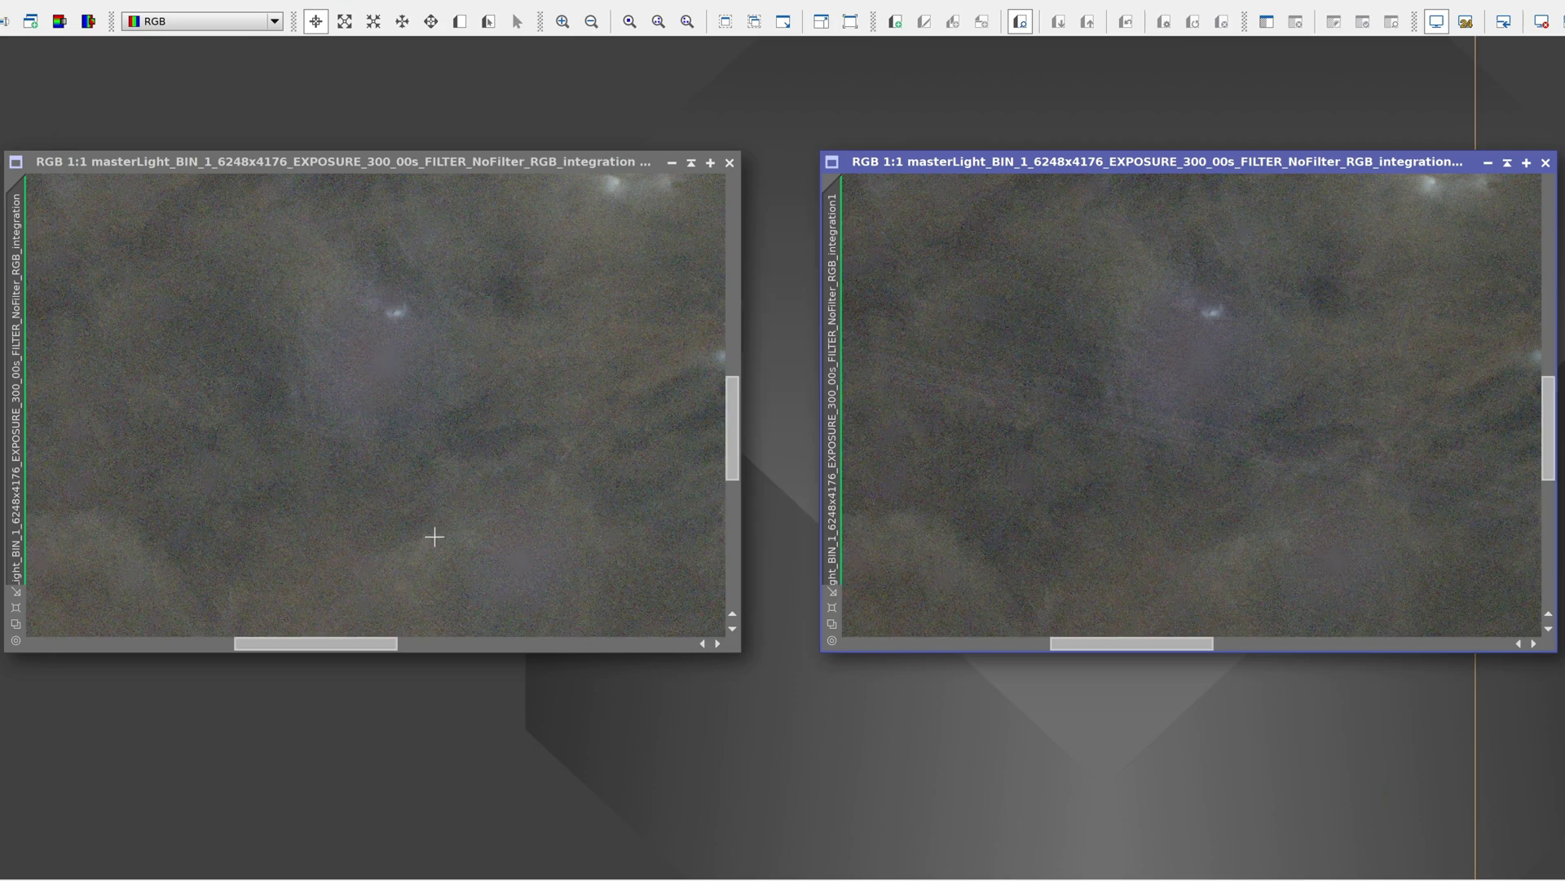
# Pan and zoom both views to compare the faint background for satellite trails.
pyautogui.scroll(-2, 1011, 516)
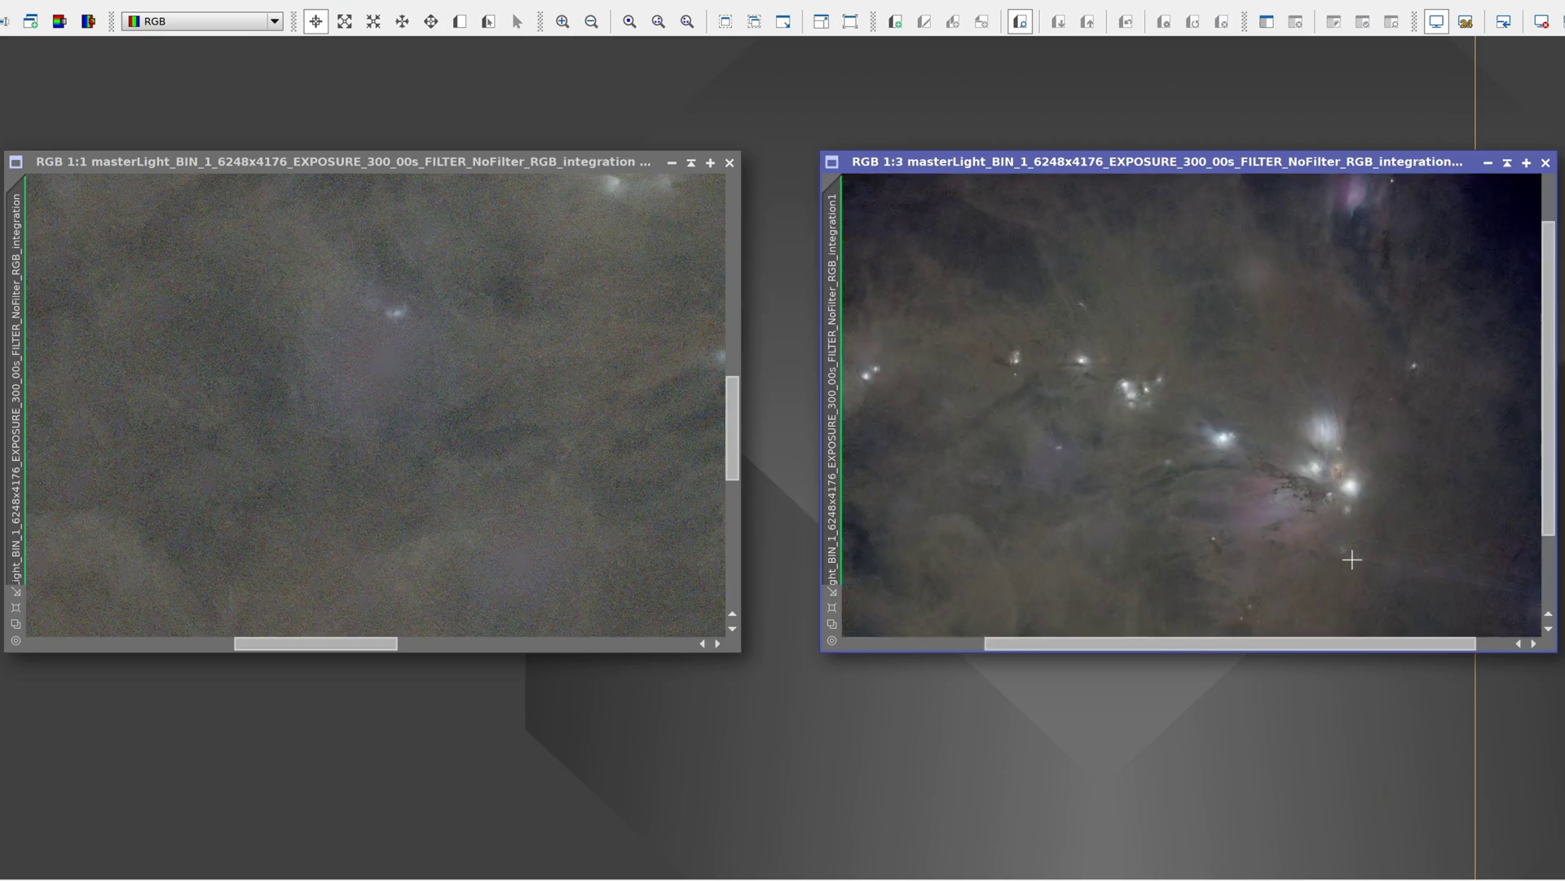
pyautogui.scroll(2, 1167, 468)
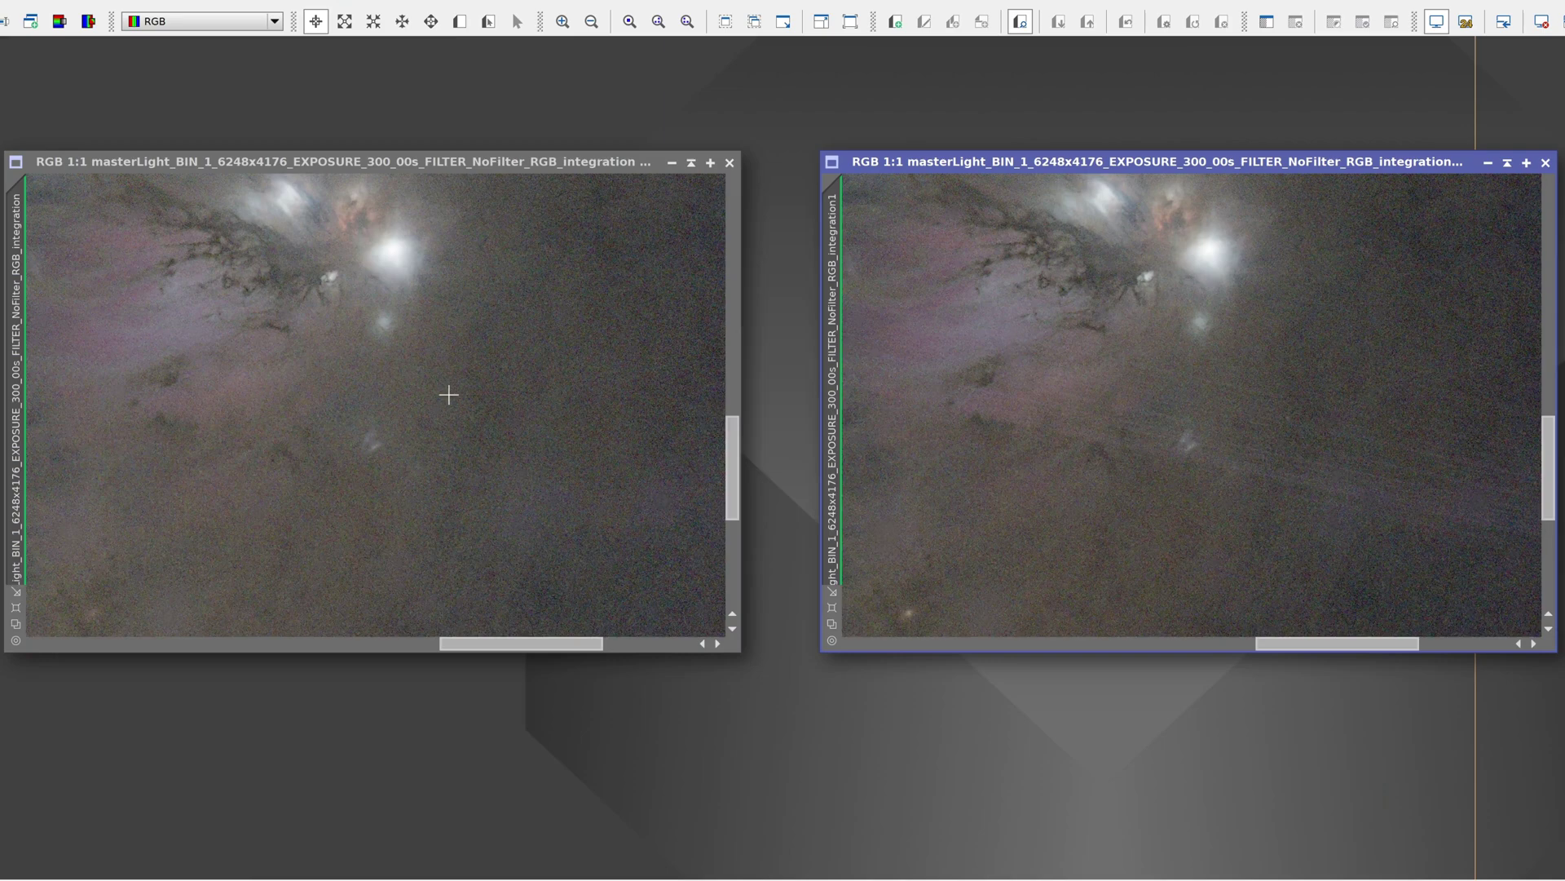
pyautogui.hotkey('alt', 'p')
pyautogui.moveTo(381, 356); pyautogui.dragTo(489, 471)
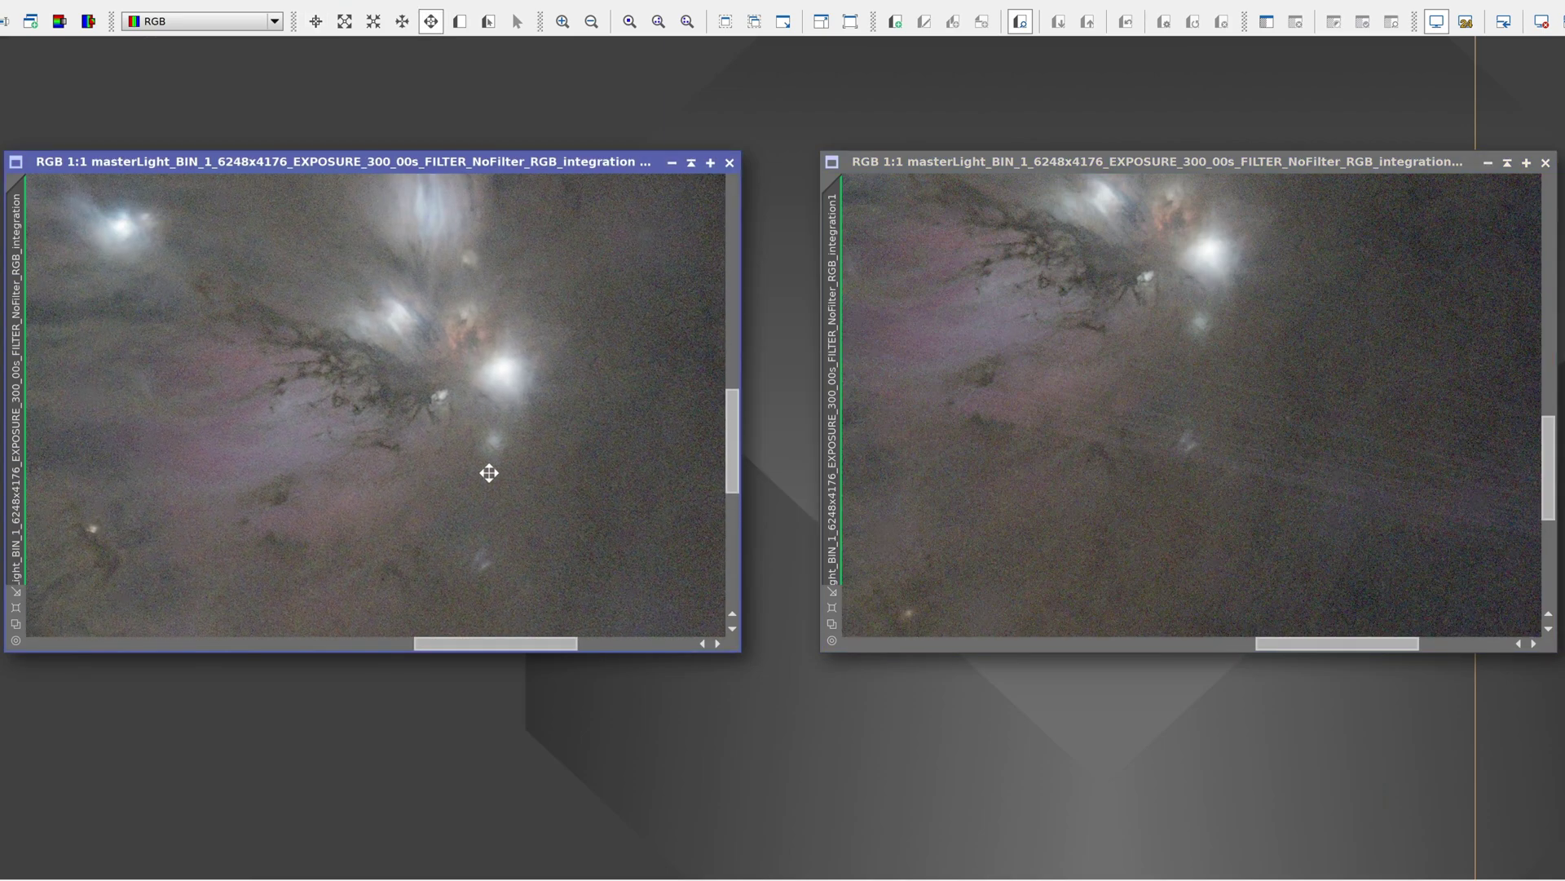
pyautogui.hotkey('alt', 'r')
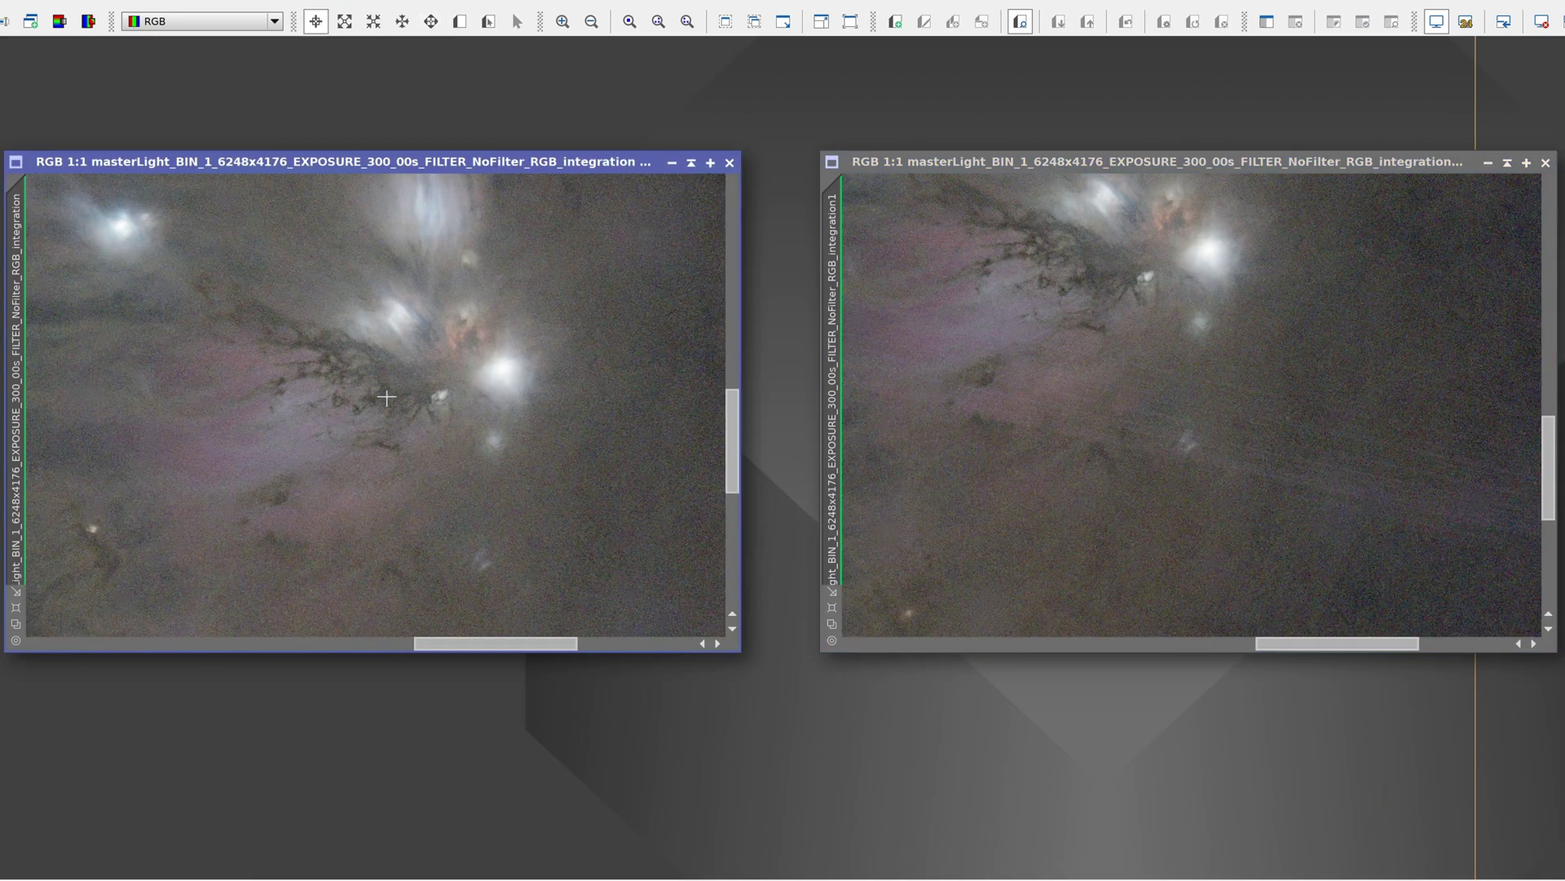
pyautogui.scroll(2, 371, 386)
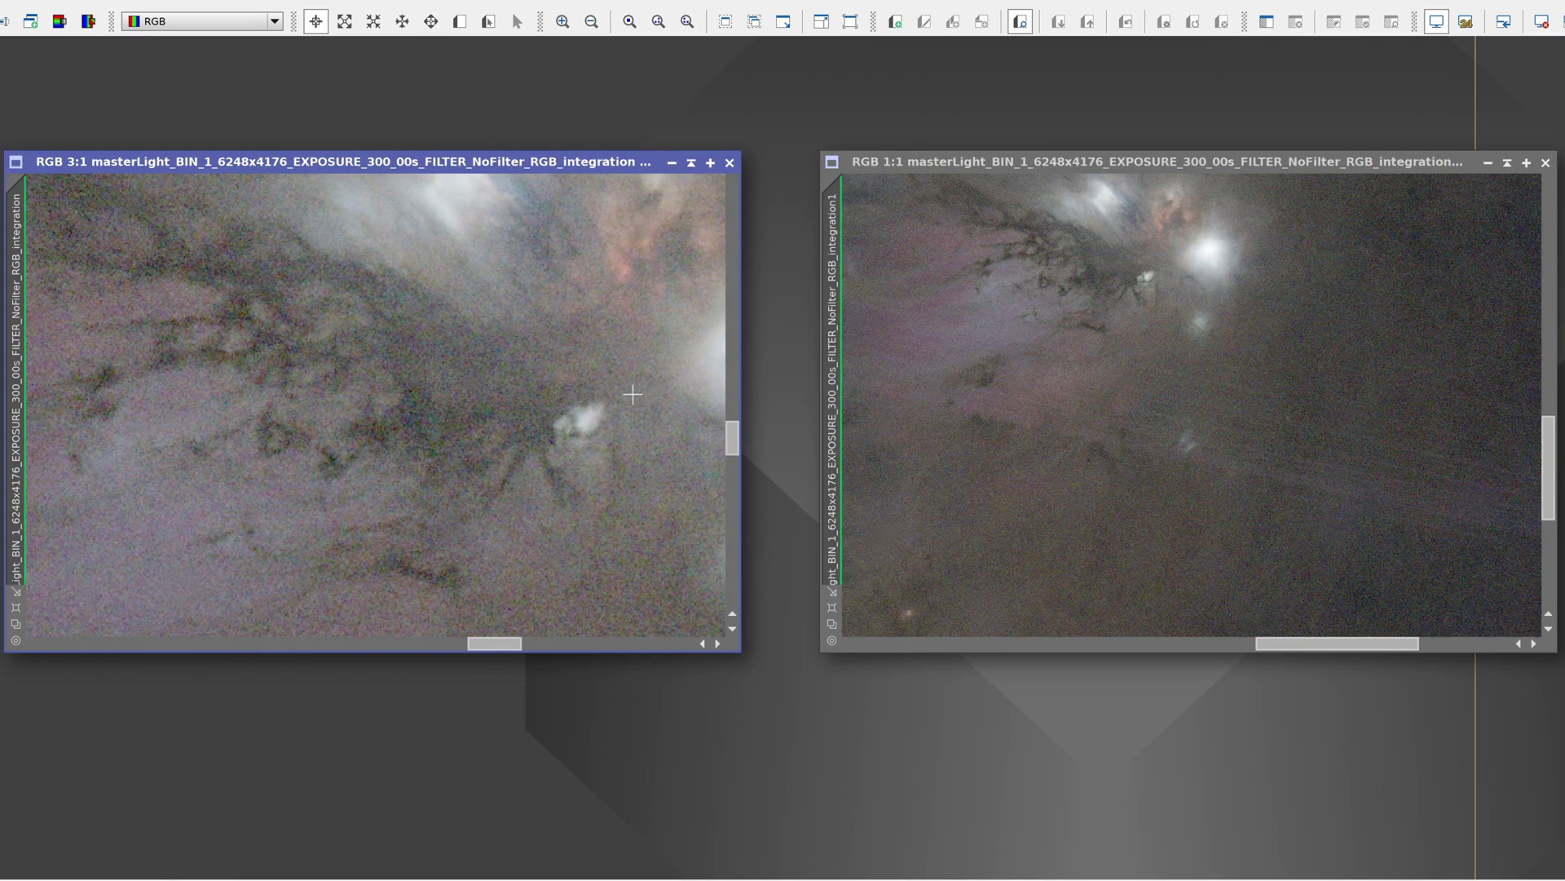
pyautogui.scroll(-2, 630, 394)
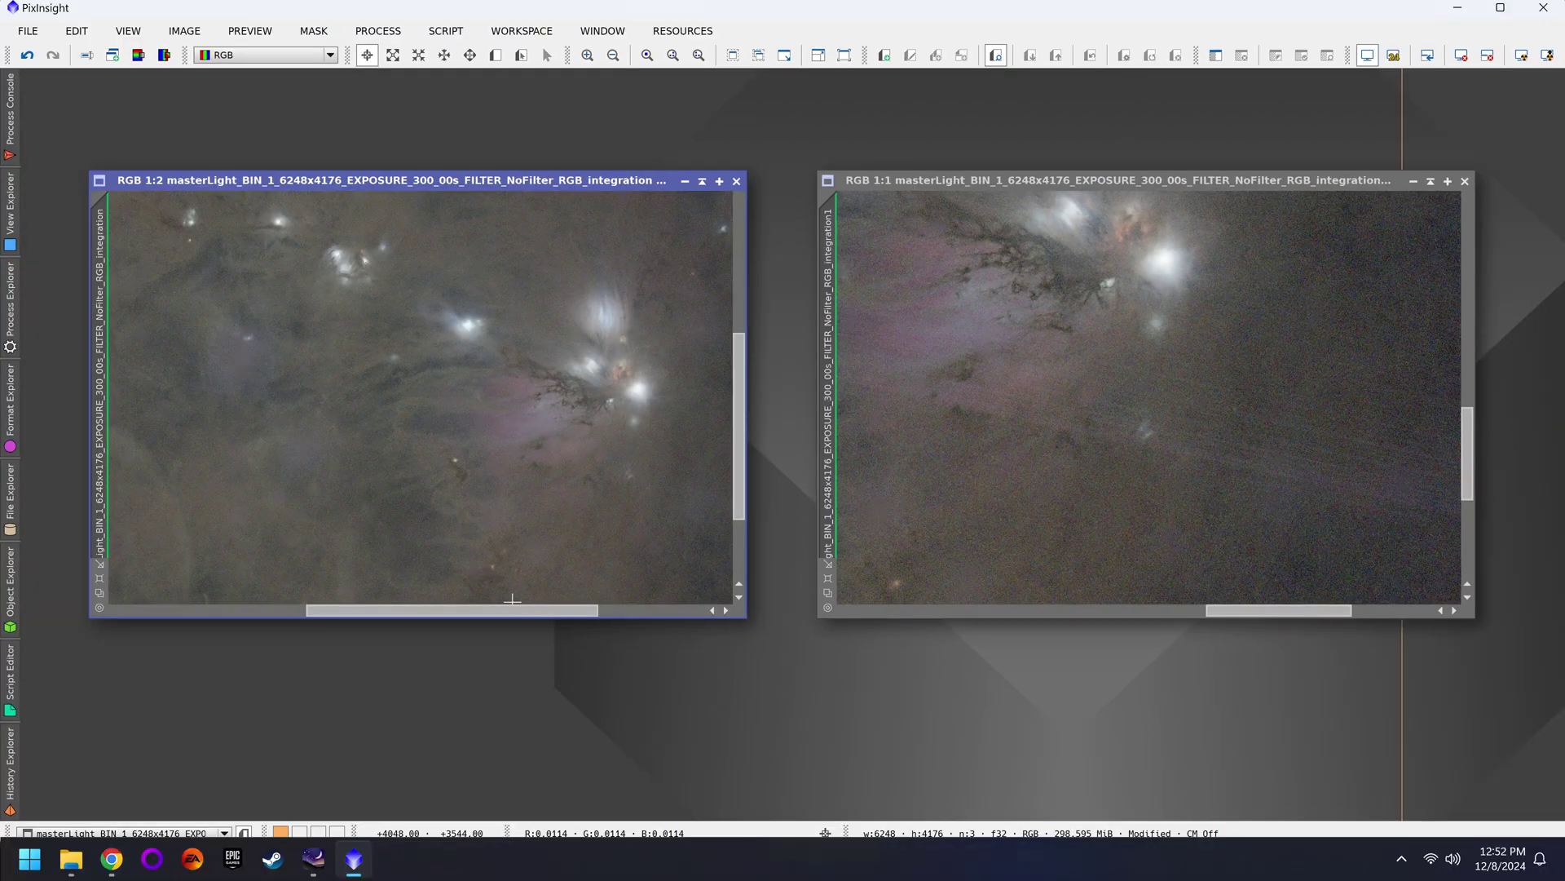
pyautogui.scroll(-1, 608, 643)
pyautogui.moveTo(1280, 612); pyautogui.dragTo(1414, 611)
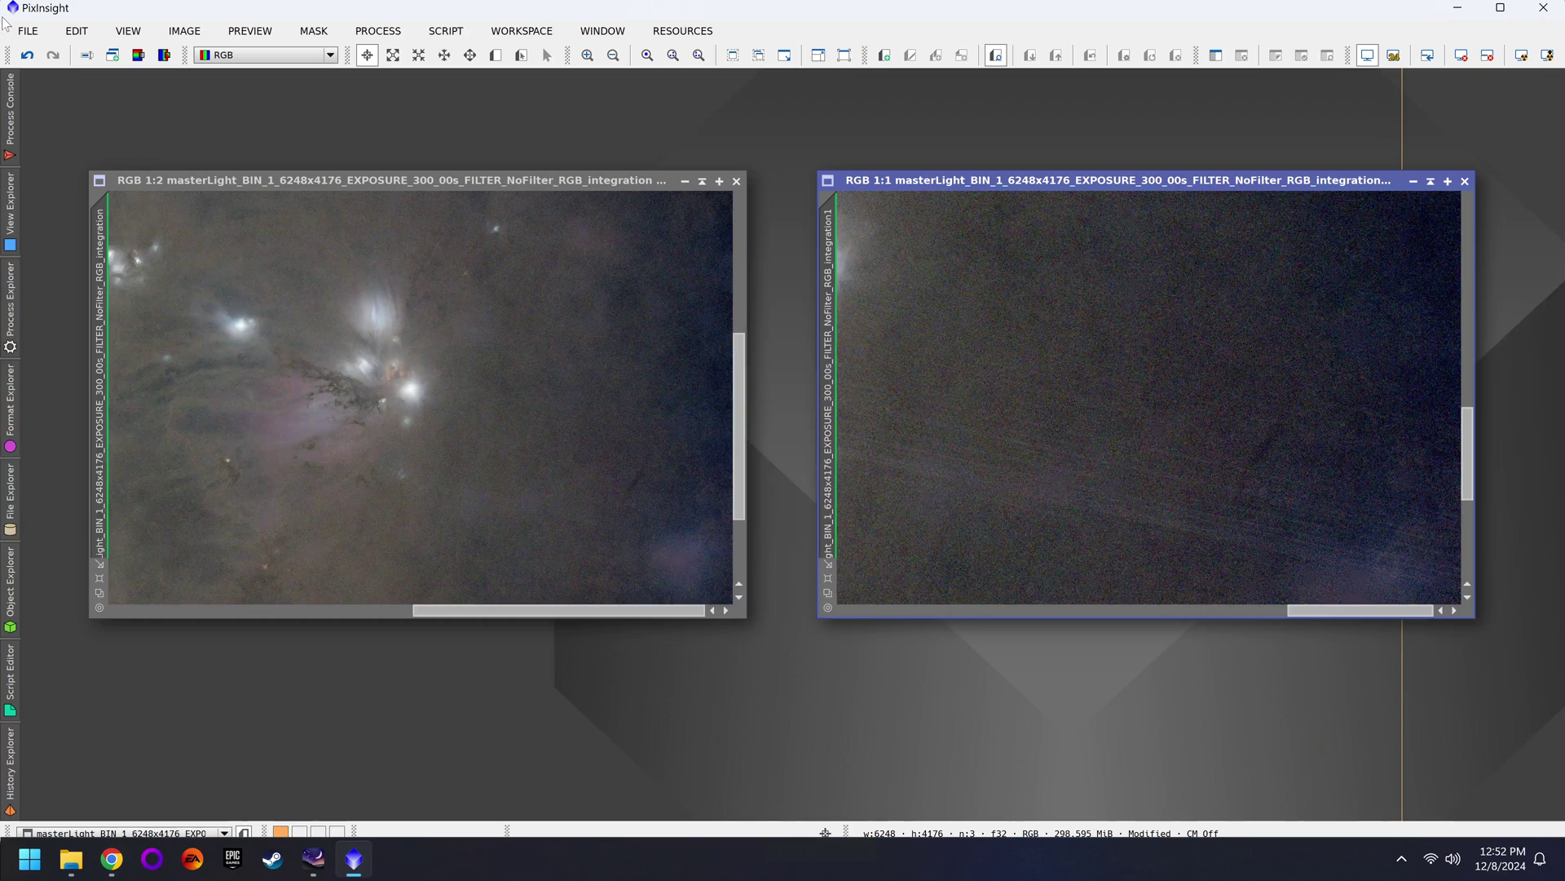
# Load the saved project, zoom in, and sync the right view to the left view's region.
pyautogui.click(28, 30)
pyautogui.click(78, 220)
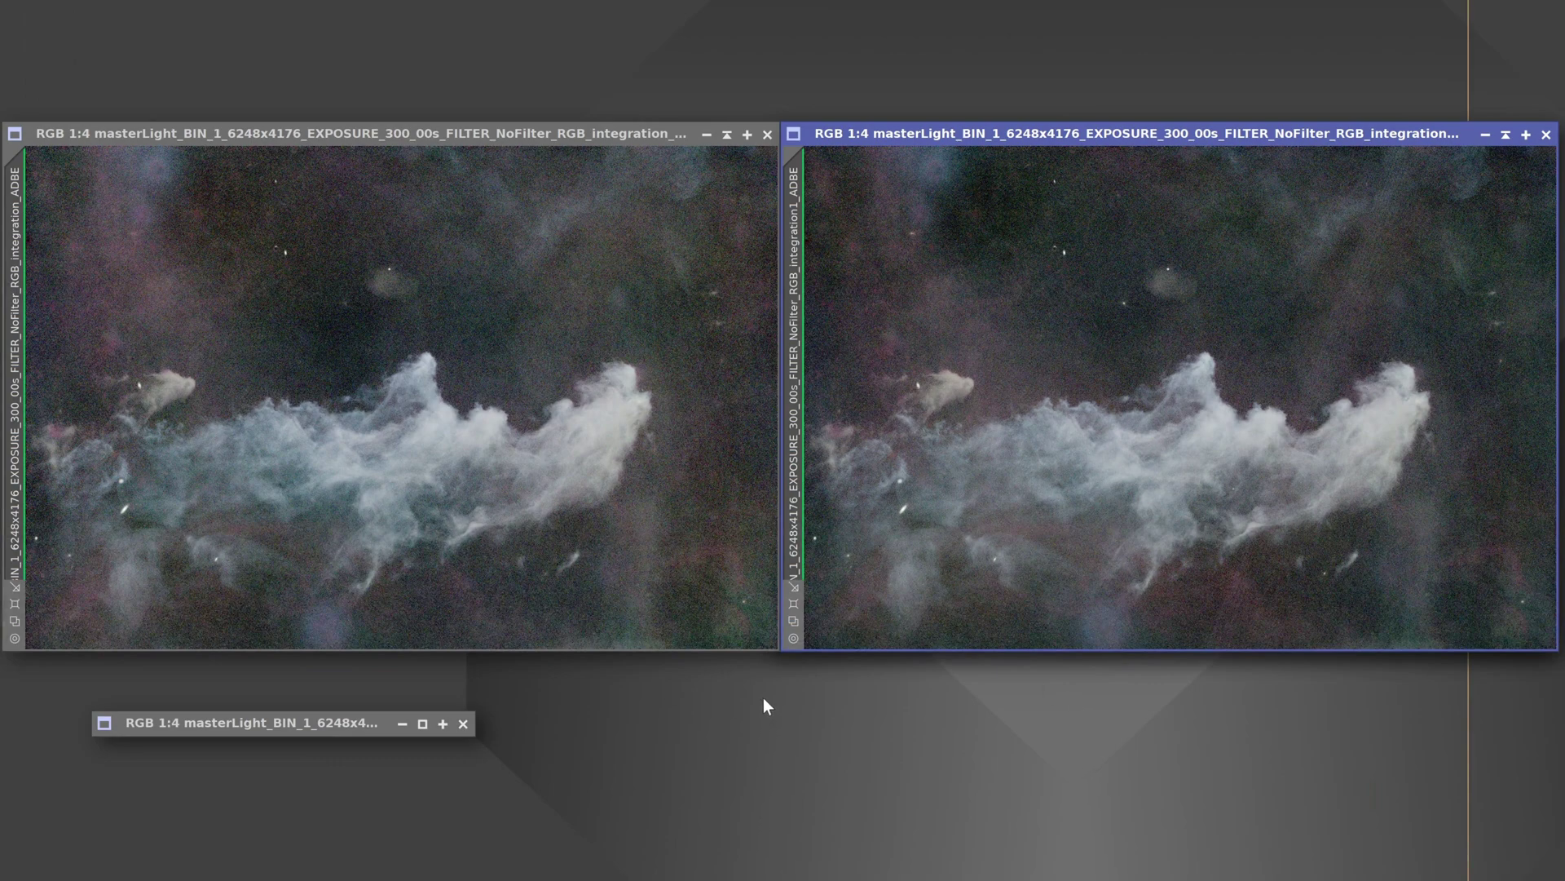
pyautogui.scroll(2, 667, 487)
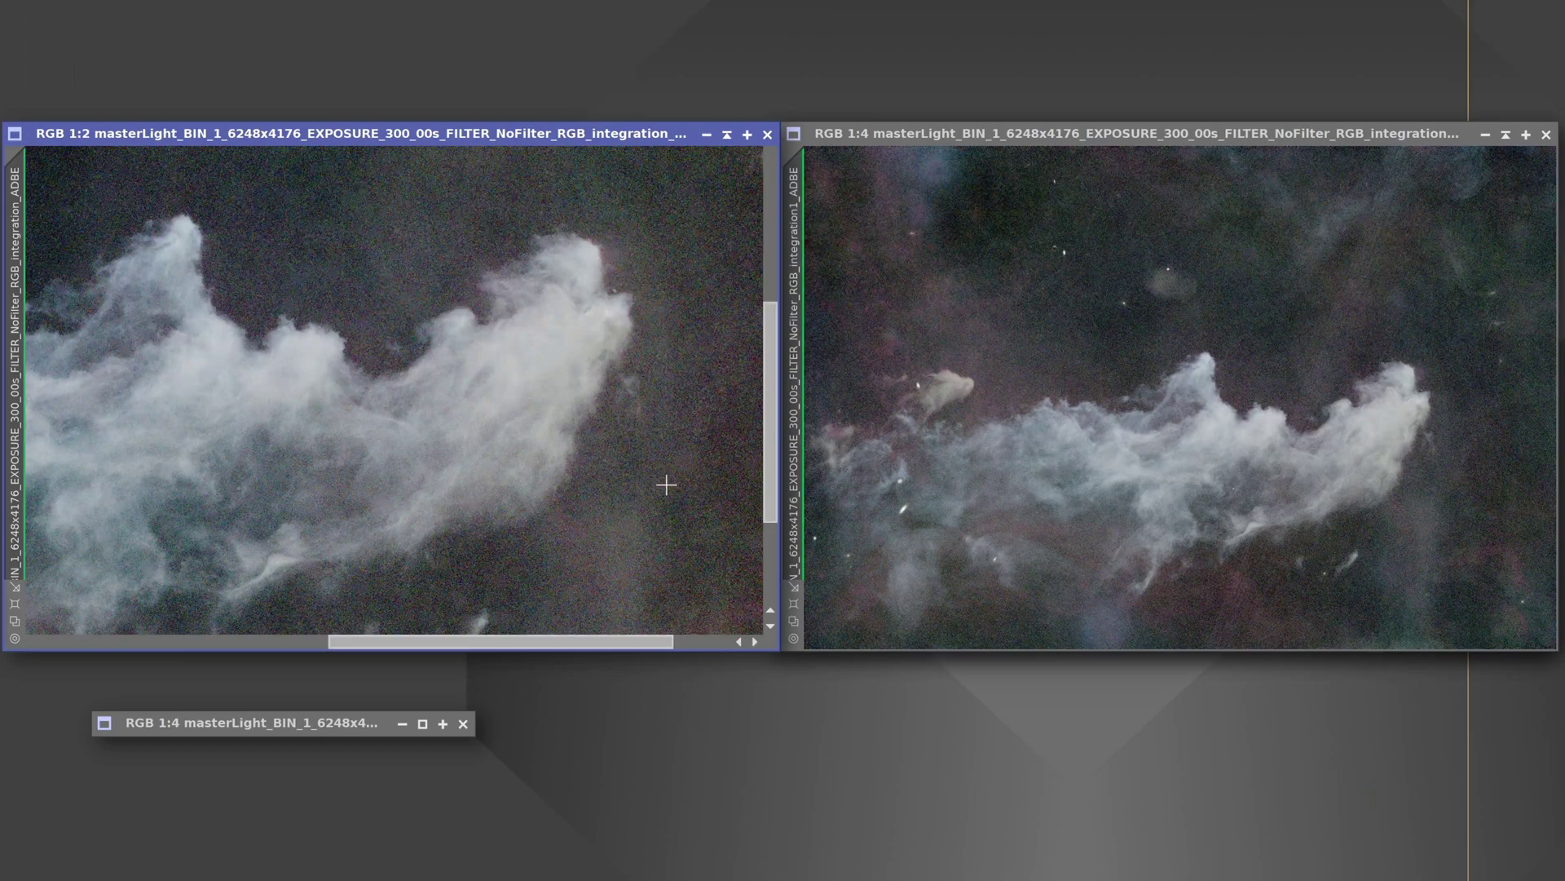
pyautogui.scroll(2, 591, 458)
pyautogui.scroll(-3, 607, 501)
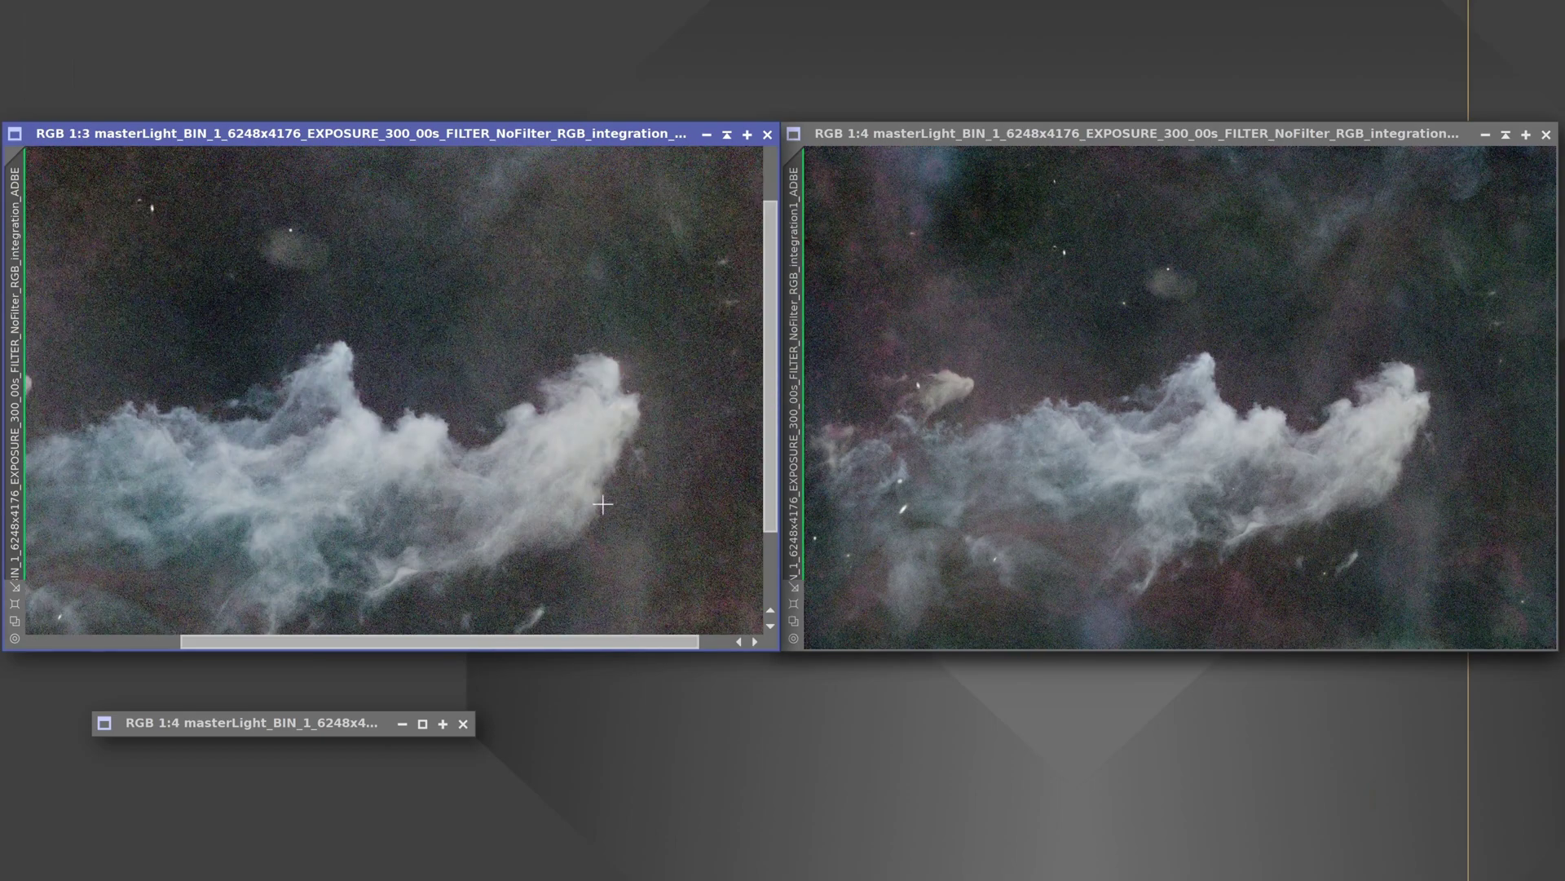
pyautogui.scroll(2, 465, 412)
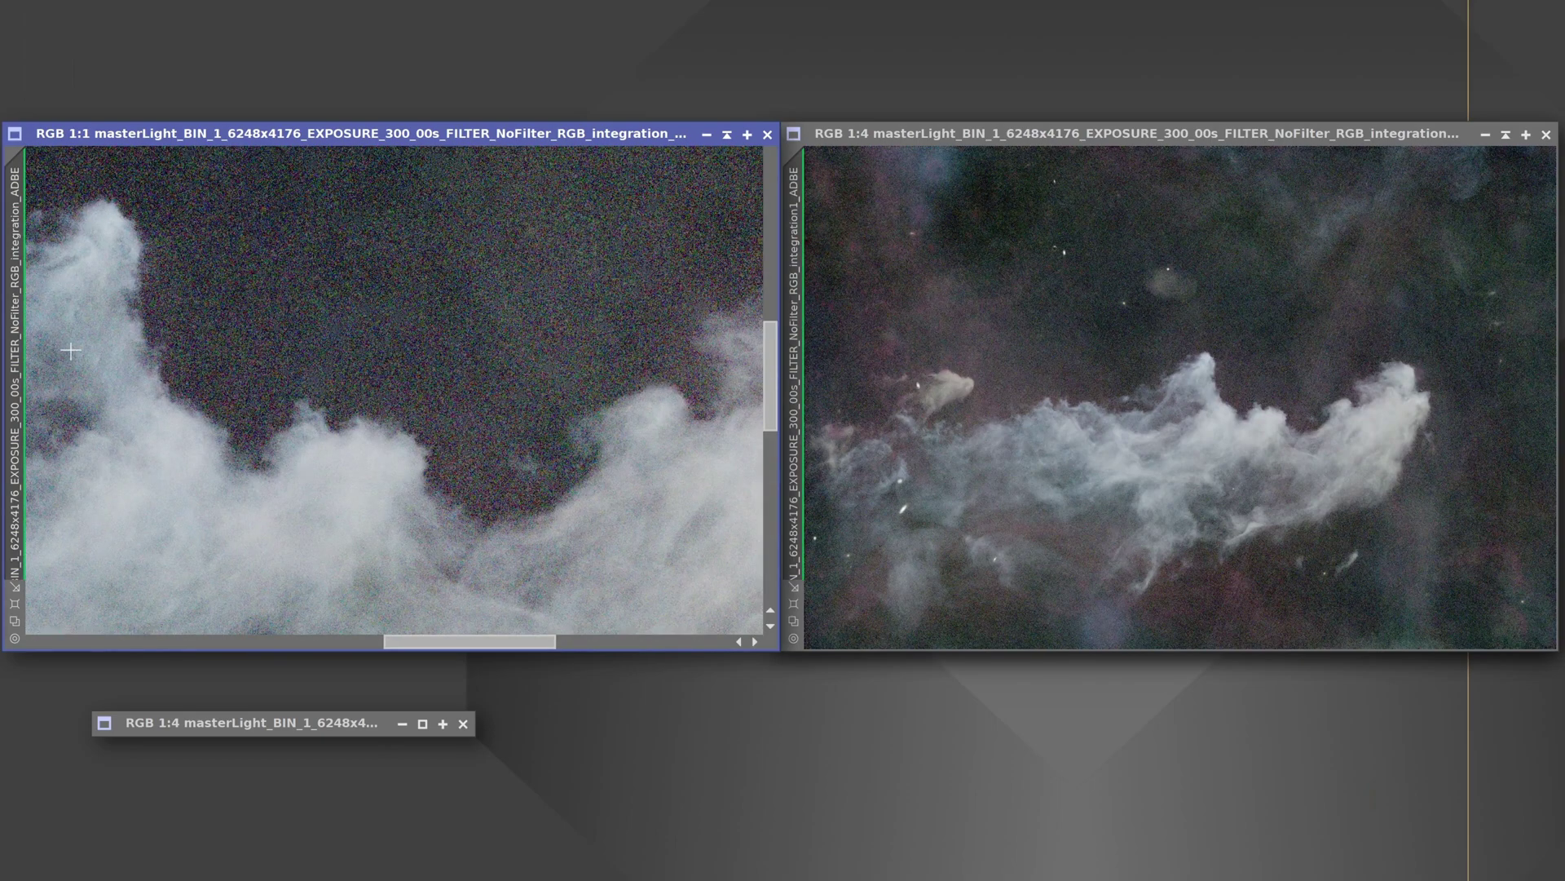
pyautogui.moveTo(15, 350); pyautogui.dragTo(962, 462)
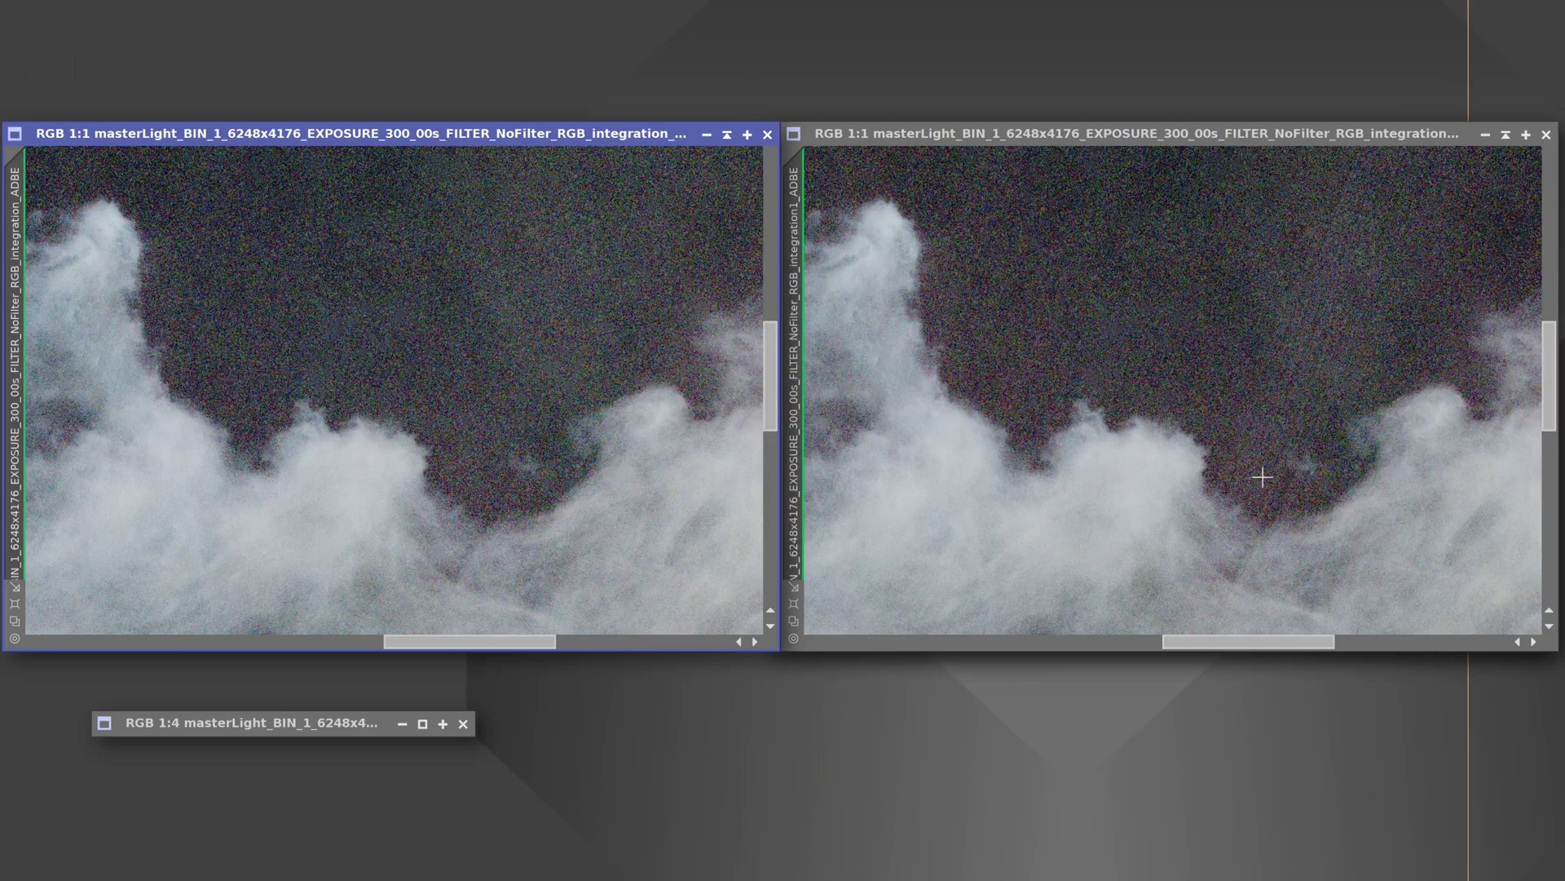
# Scroll both windows to compare the dusty nebula structure and faint background.
pyautogui.moveTo(1550, 394); pyautogui.dragTo(1551, 340)
pyautogui.moveTo(1230, 642); pyautogui.dragTo(1279, 642)
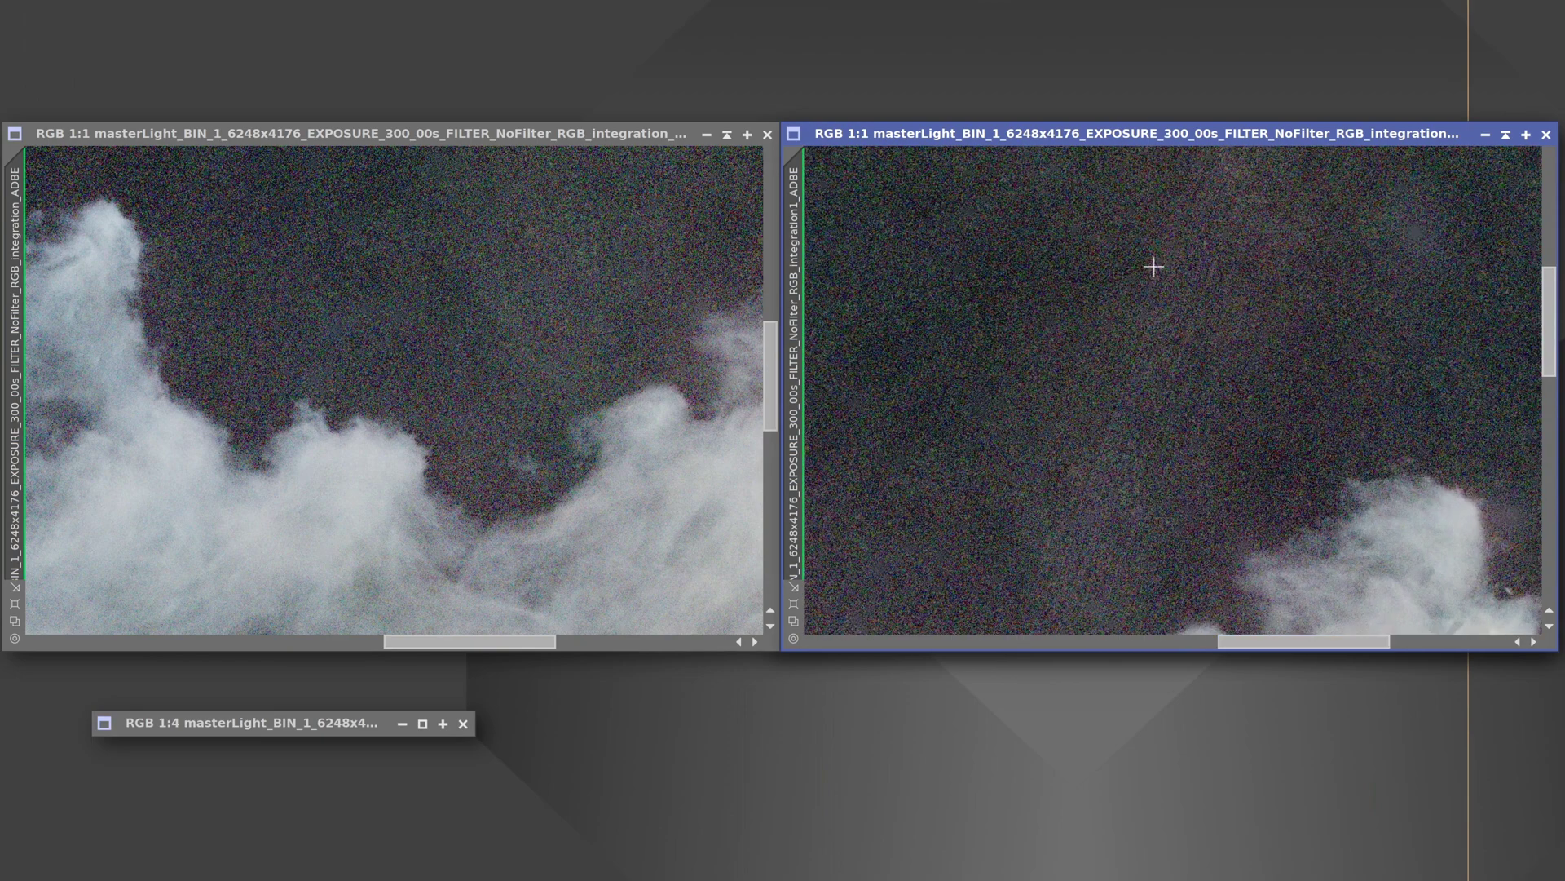
pyautogui.moveTo(440, 644); pyautogui.dragTo(463, 644)
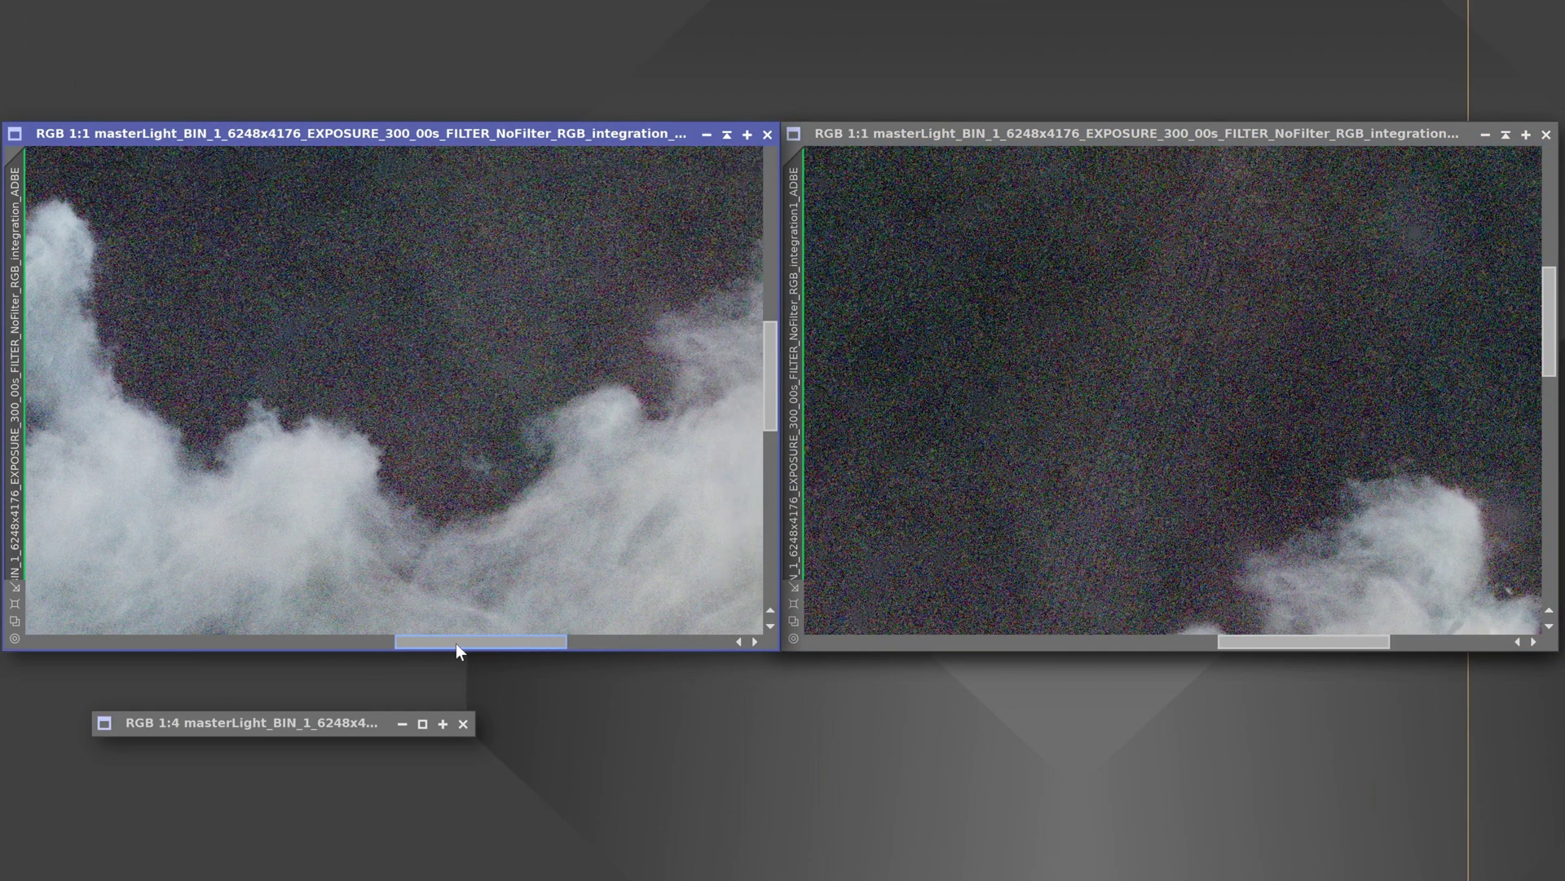
pyautogui.moveTo(772, 398); pyautogui.dragTo(780, 351)
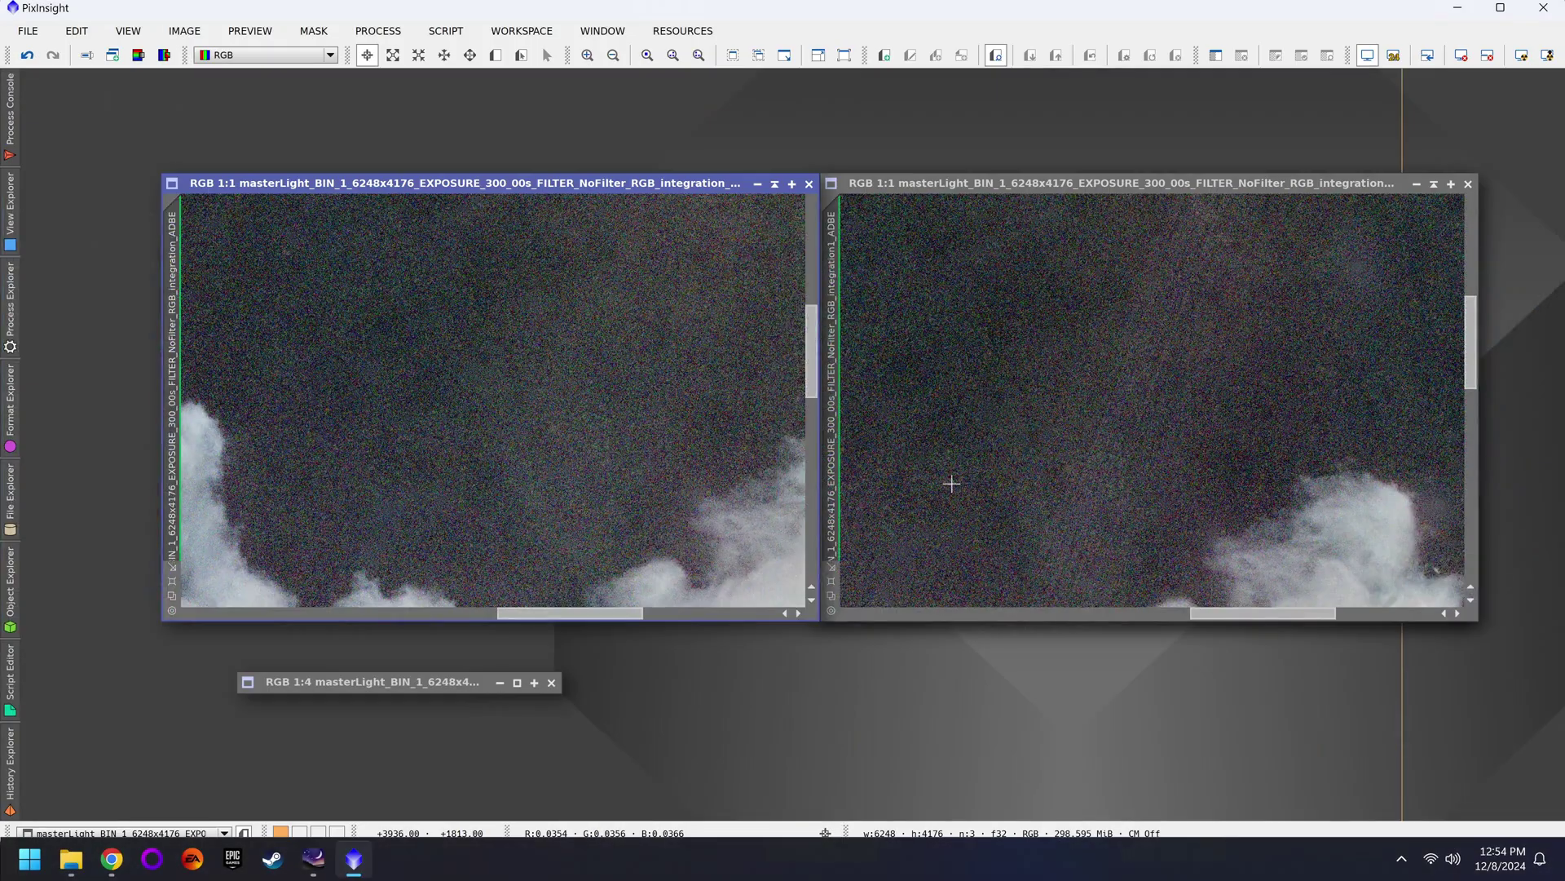
pyautogui.scroll(-3, 948, 483)
pyautogui.scroll(-4, 618, 413)
pyautogui.scroll(1, 620, 415)
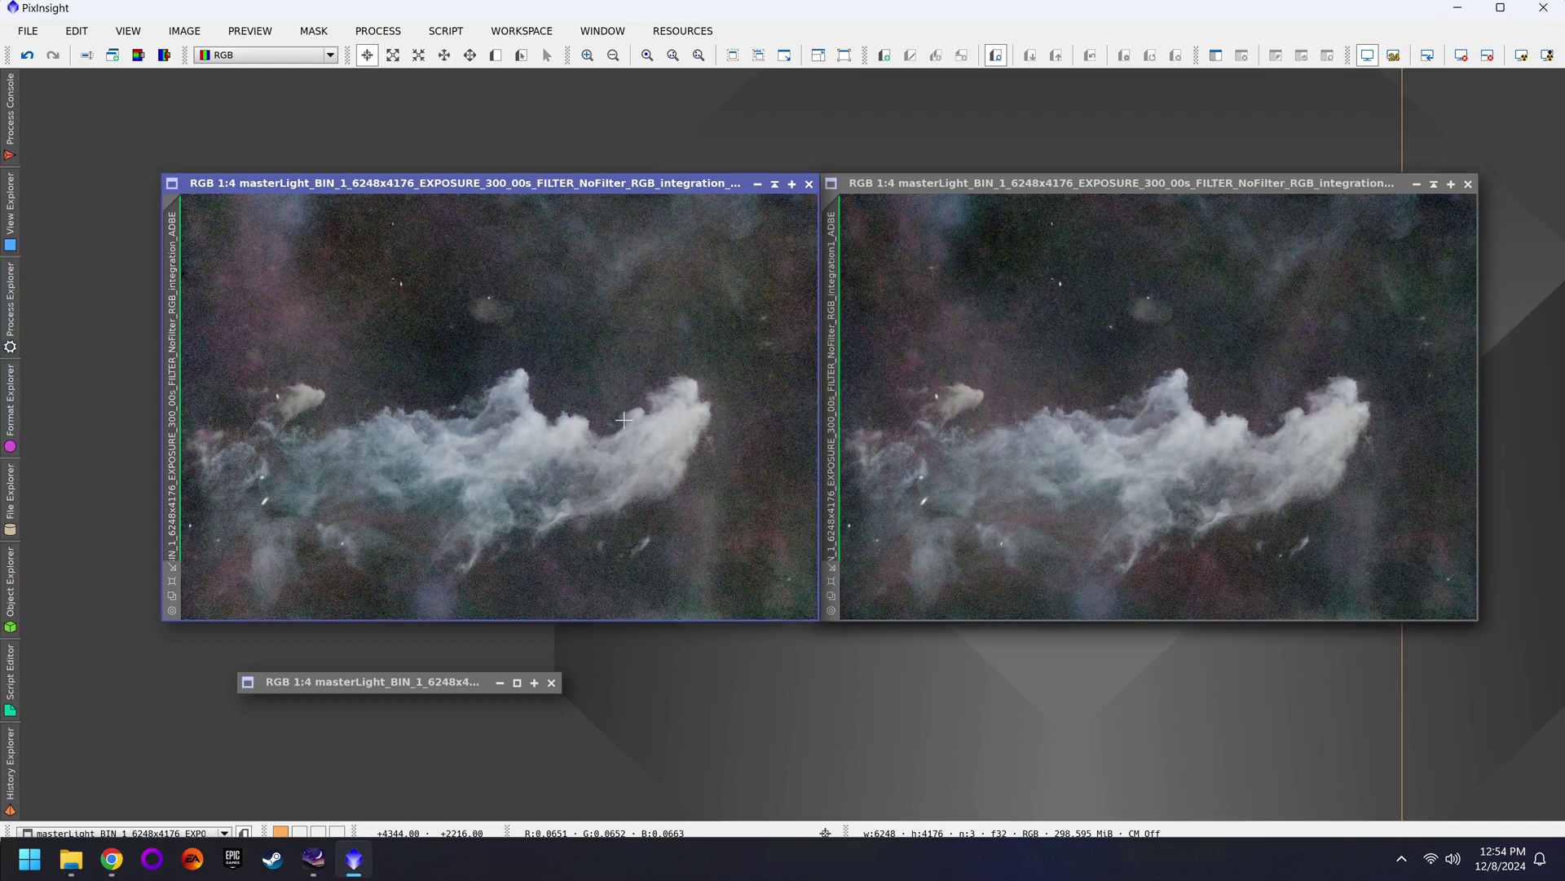
# Launch WeightedBatchPreprocessing and show the Lights tab's Image Integration parameters, using Winsorized Sigma Clipping.
pyautogui.click(5, 341)
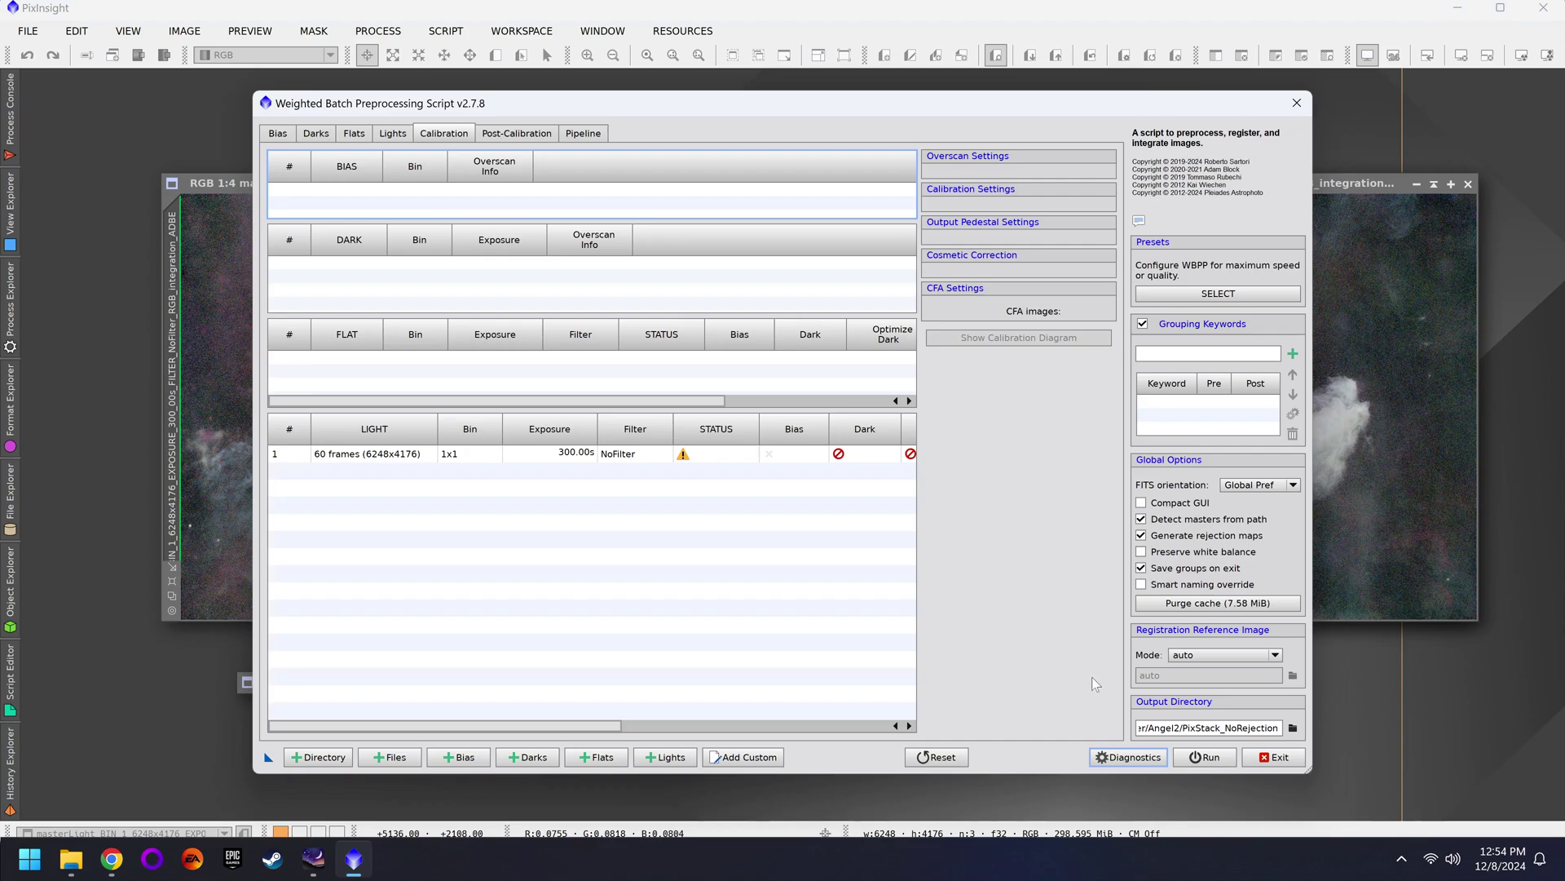
pyautogui.click(406, 135)
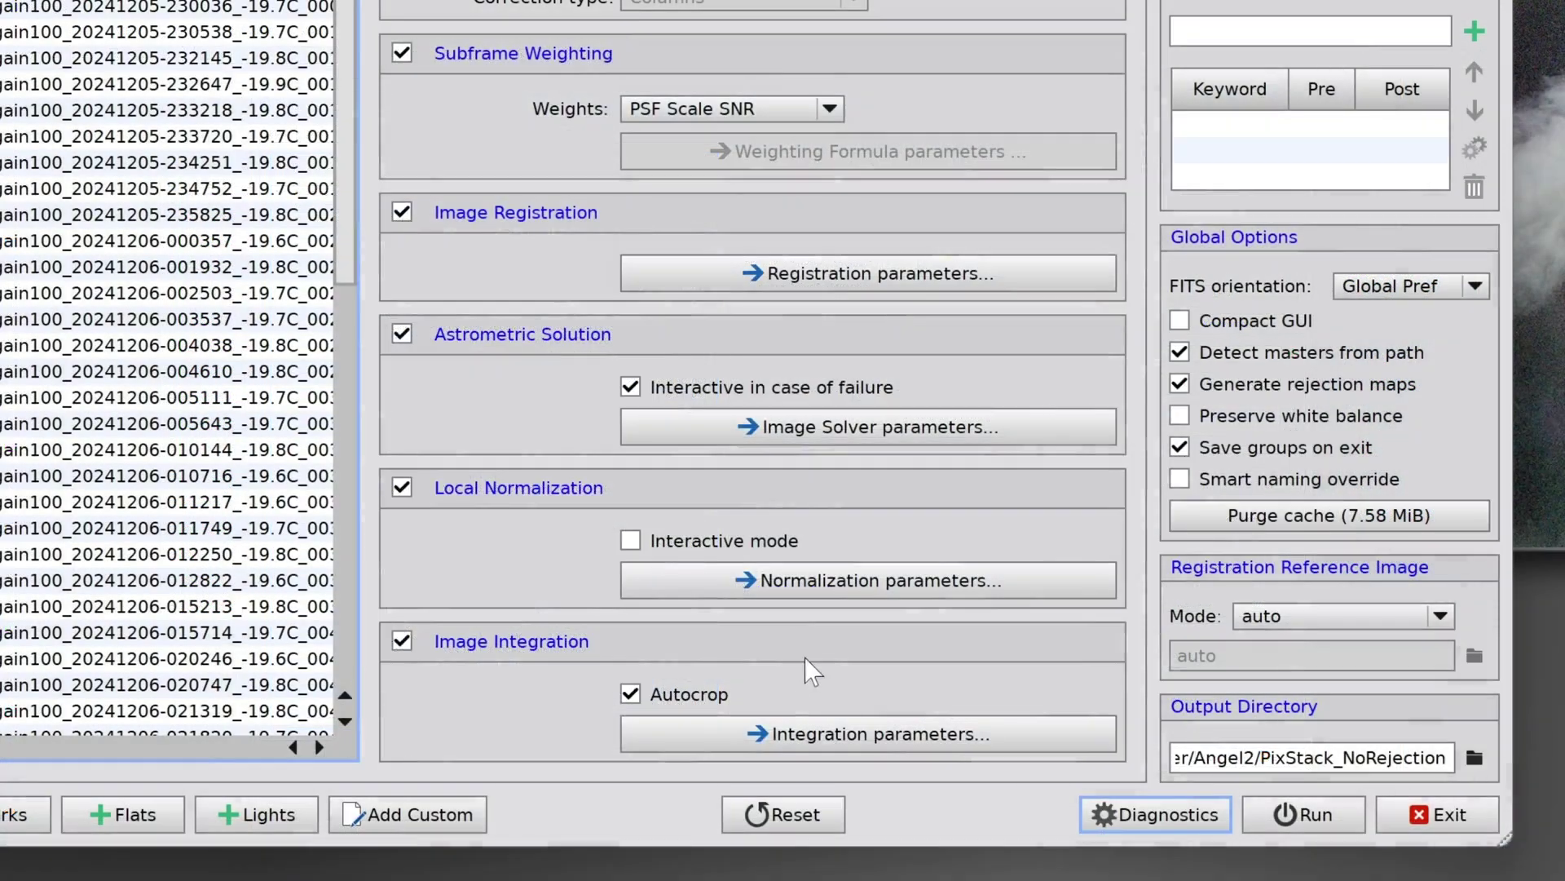
pyautogui.click(950, 715)
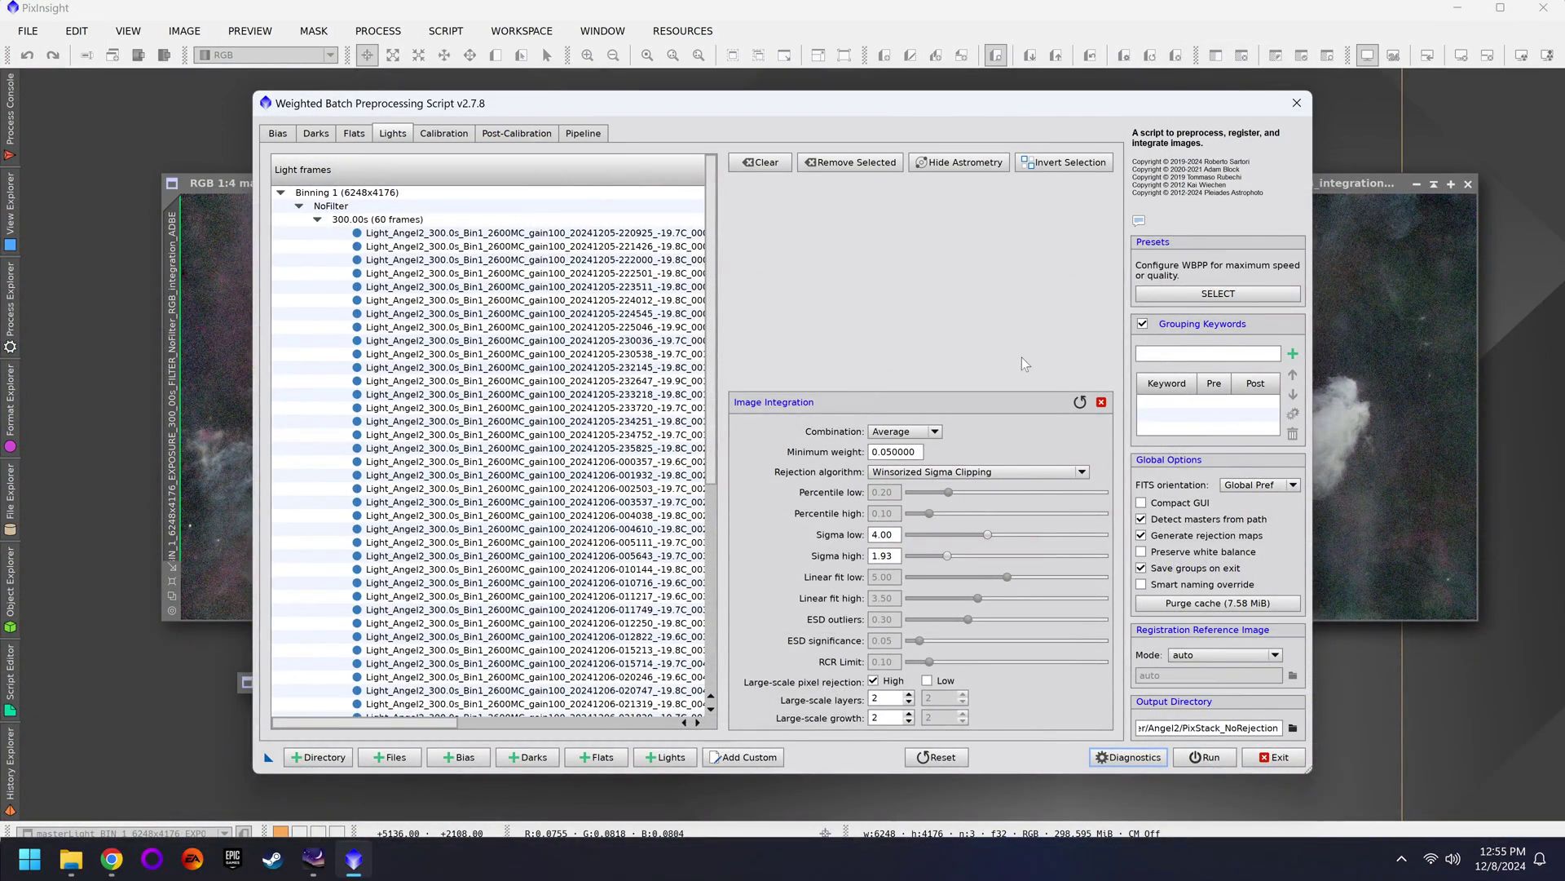
# Close the Image Integration parameters panel.
pyautogui.click(1102, 402)
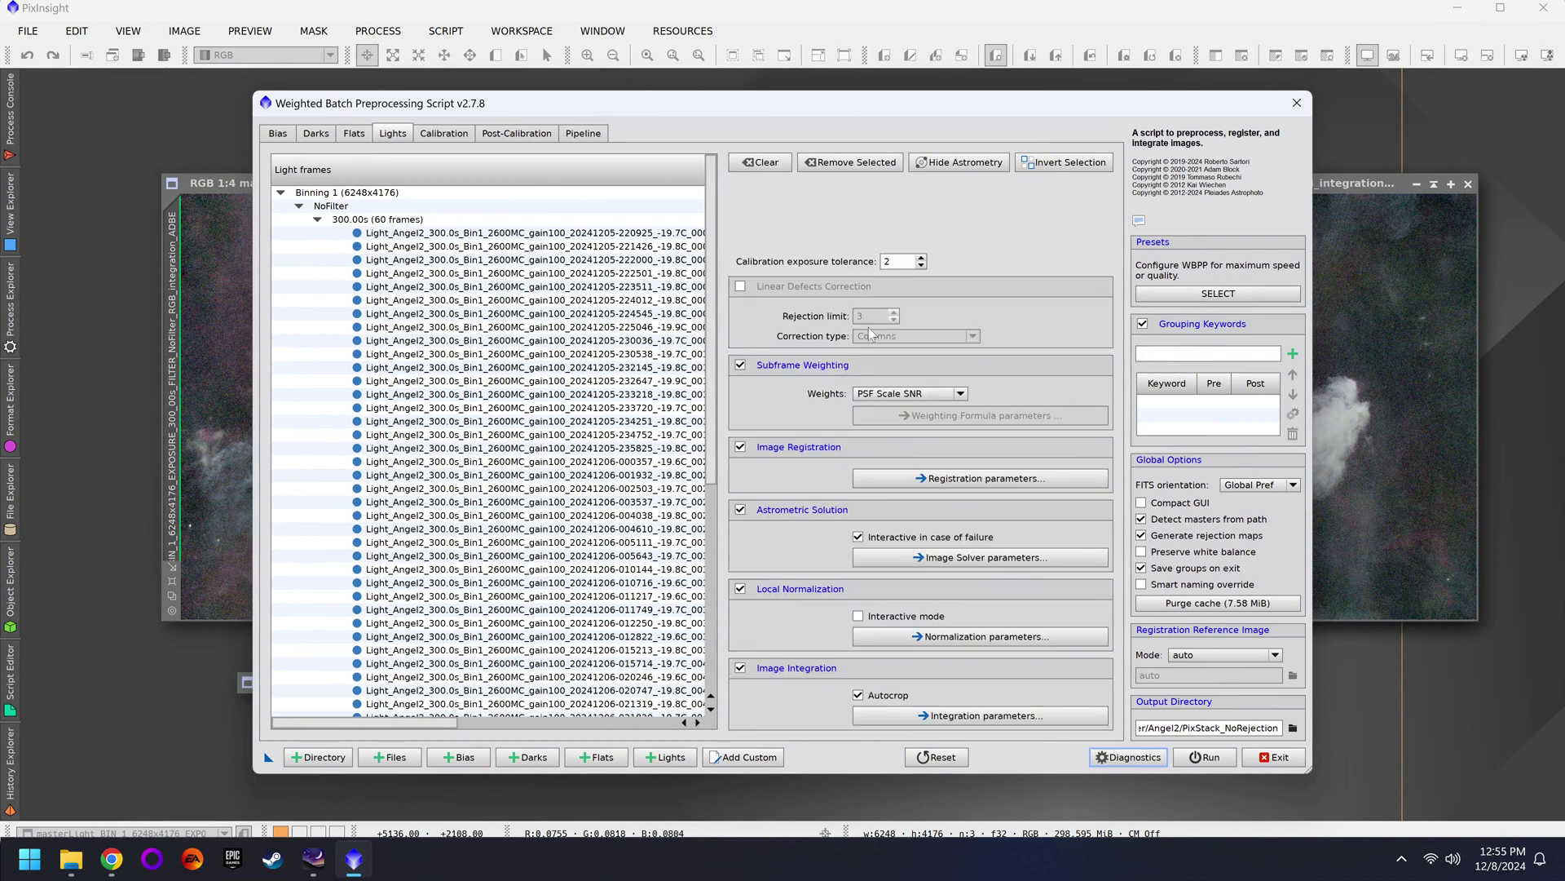